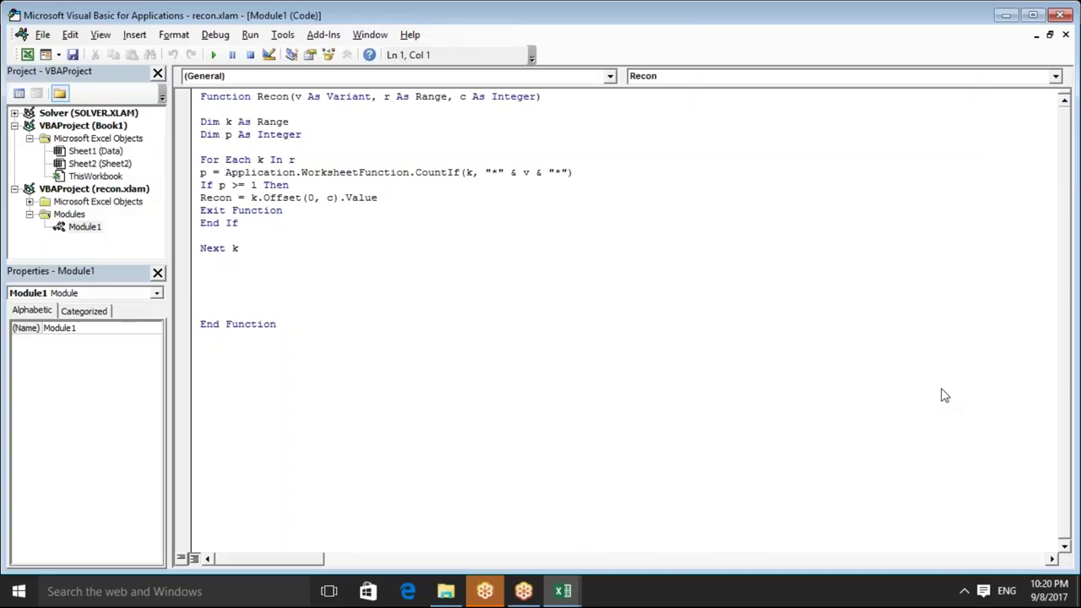
Insert a new UserForm into the Book1 project and drag it larger, to height 259.5
left_click(120, 177)
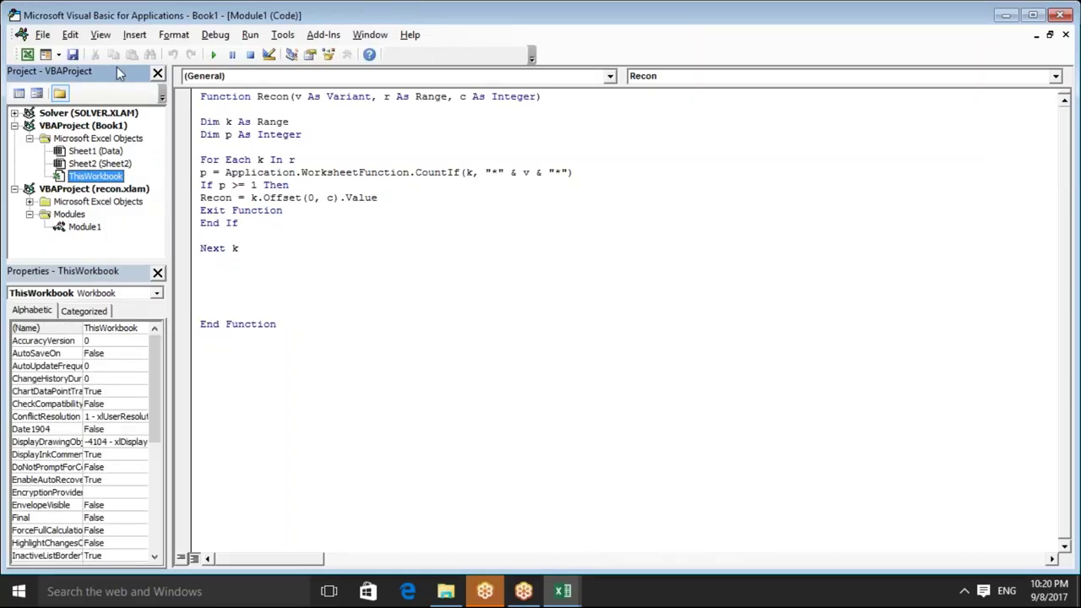
left_click(134, 35)
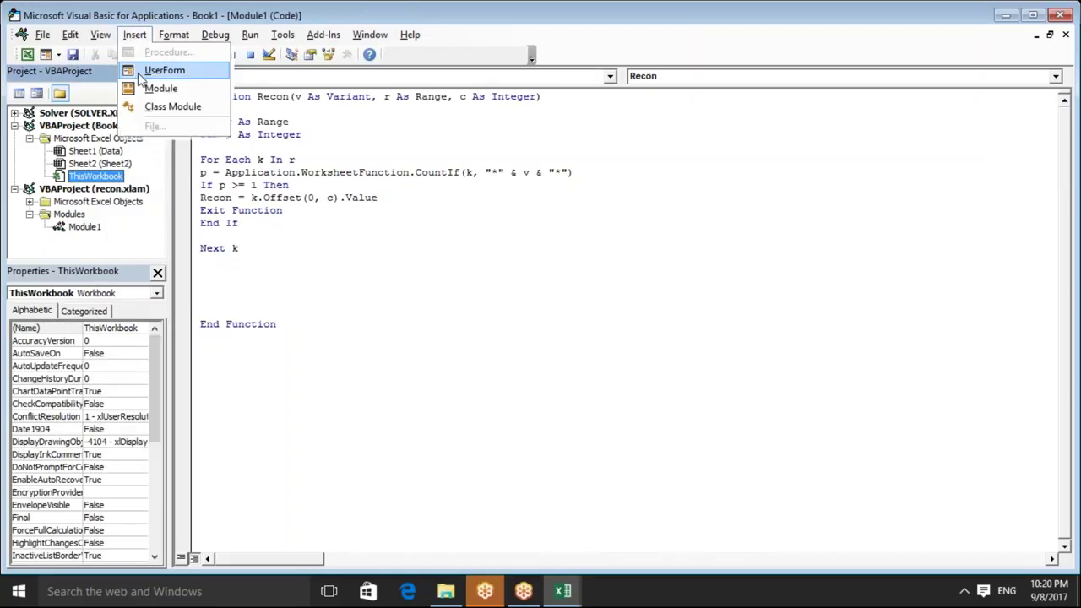
left_click(152, 71)
mouse_move(435, 263)
left_mouse_down()
mouse_move(505, 336)
mouse_move(540, 351)
left_mouse_up()
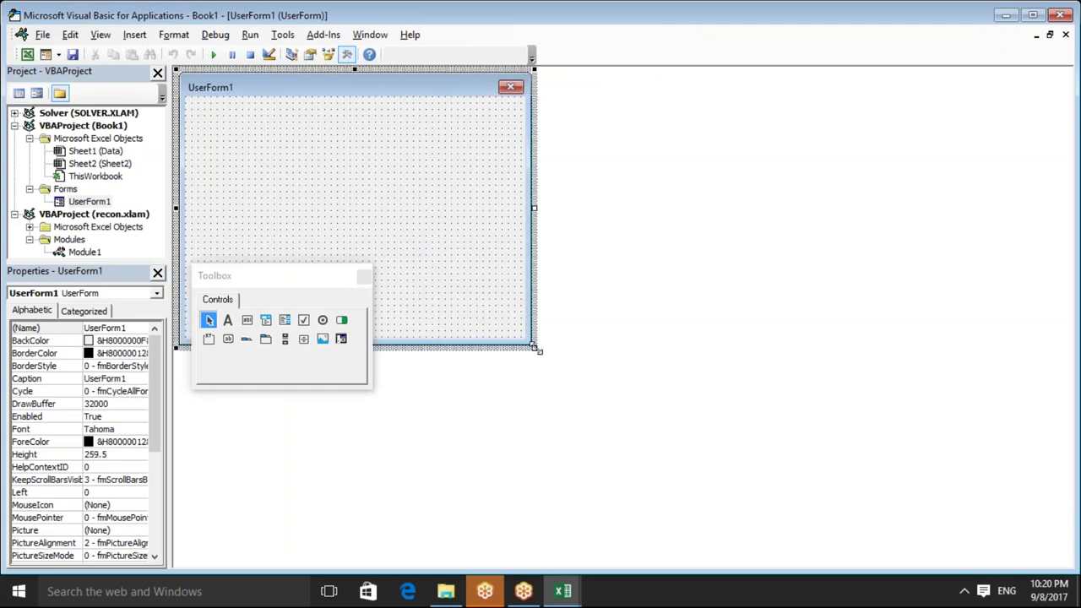
Drag UserForm1's corner outward, making it wider, until its Height reads 327
mouse_move(302, 282)
left_mouse_down()
mouse_move(612, 173)
mouse_move(675, 107)
left_mouse_up()
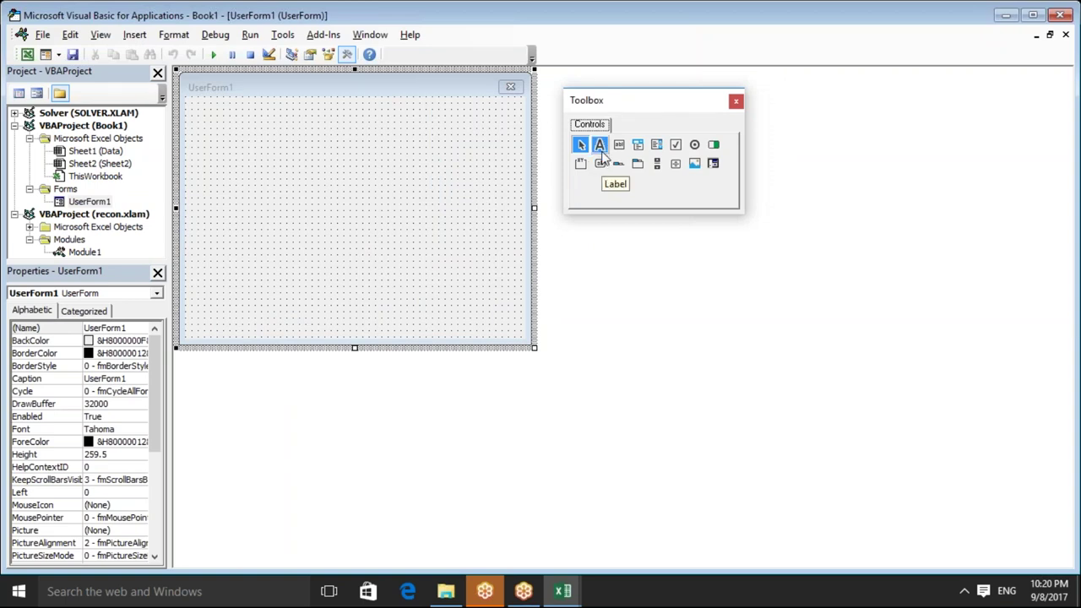
left_click_drag(602, 155, 620, 145)
left_click(580, 147)
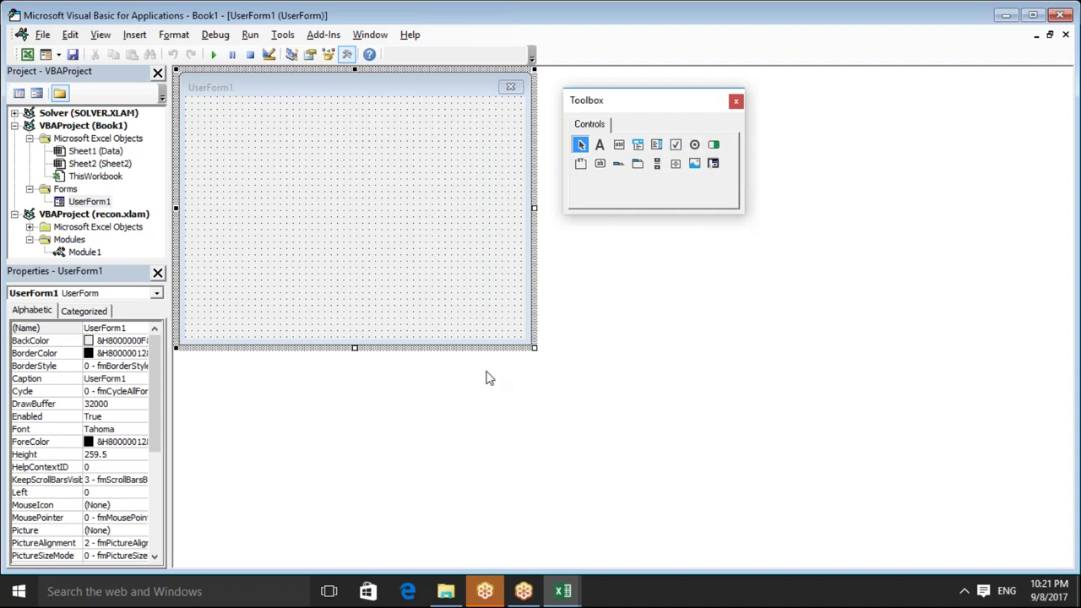
mouse_move(534, 347)
left_mouse_down()
mouse_move(551, 418)
mouse_move(563, 417)
left_mouse_up()
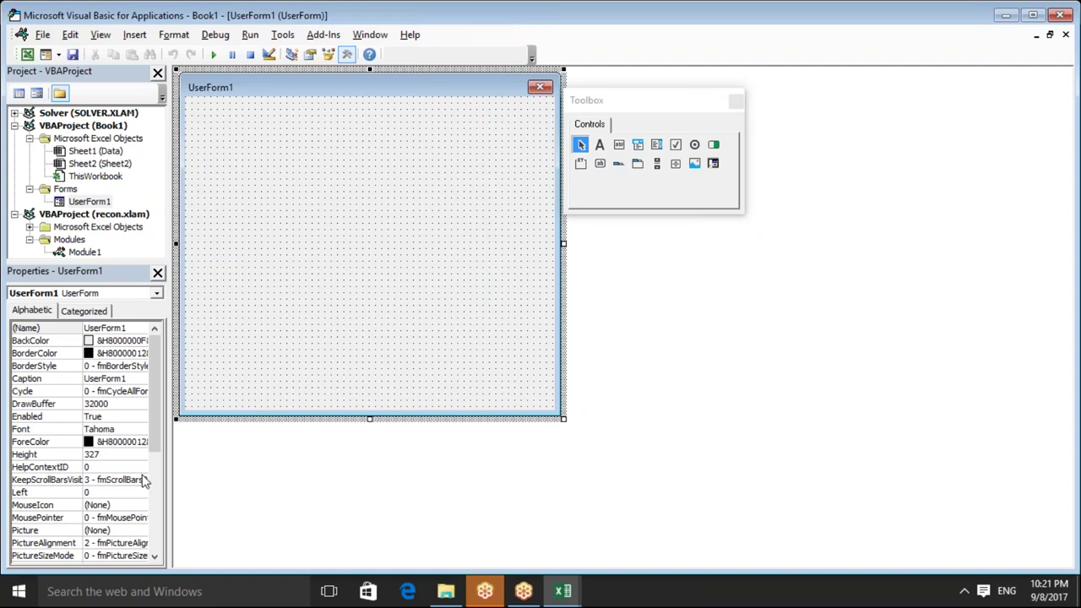
Change the form's Caption from UserForm1 to 'Demo Class Request Form'
left_click(131, 382)
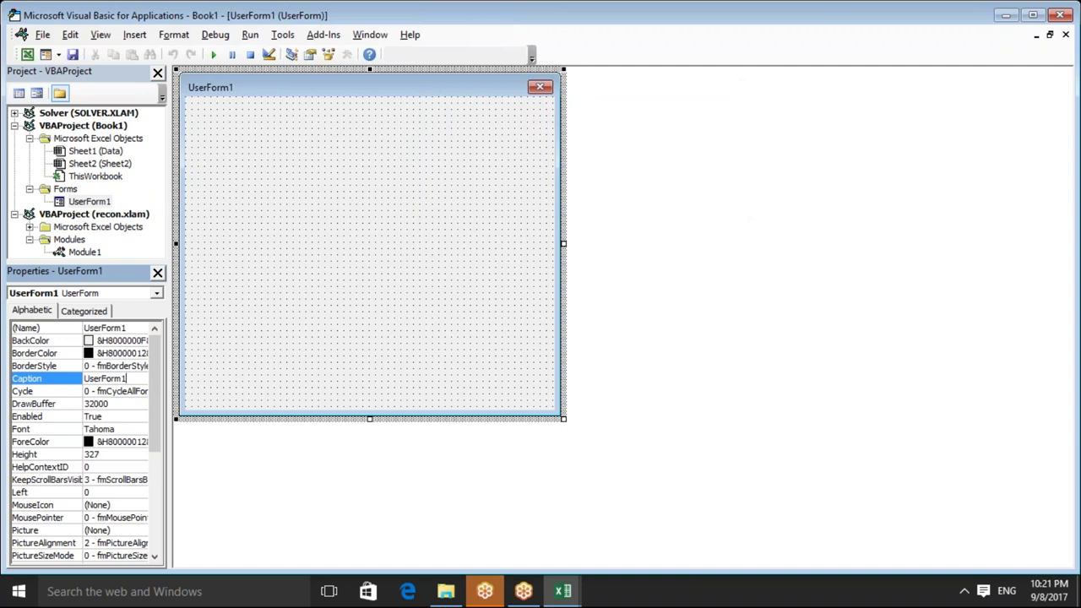
left_click_drag(127, 379, 86, 379)
type("Demo Class")
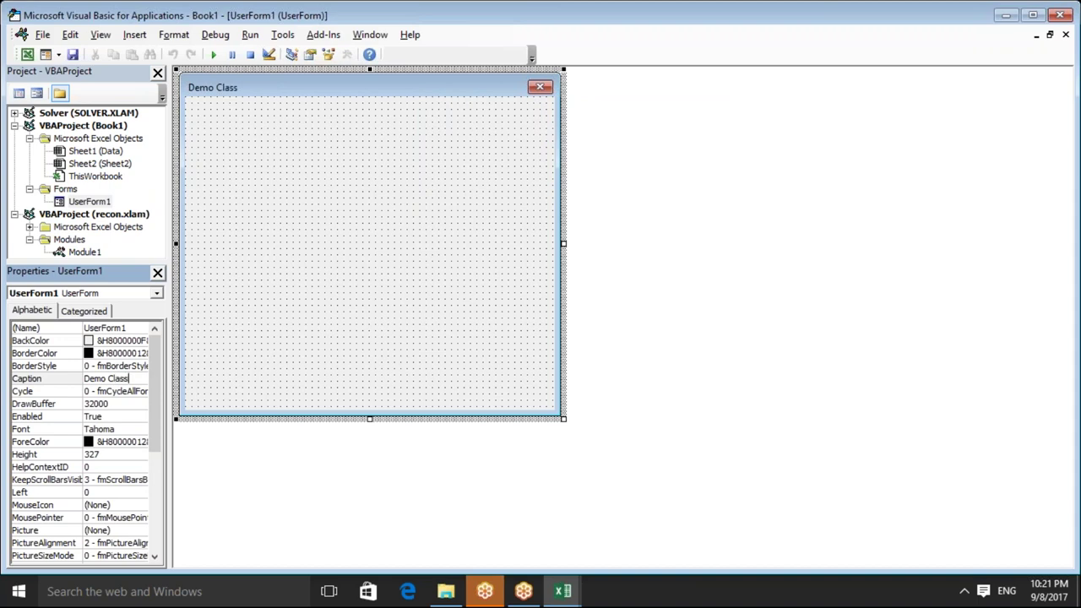
type(" Request")
type(" Form")
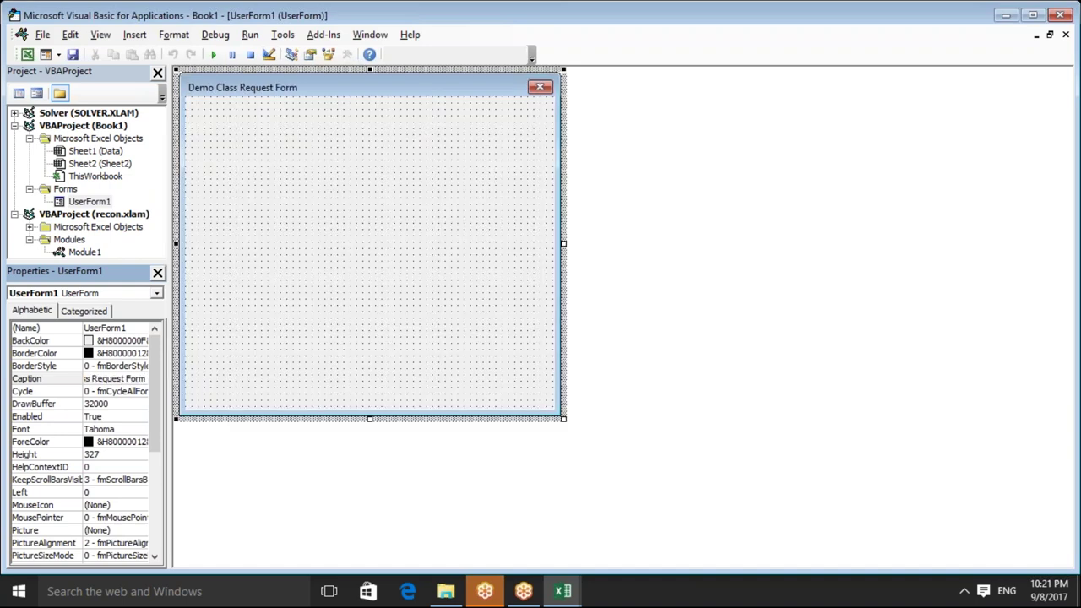
left_click(258, 335)
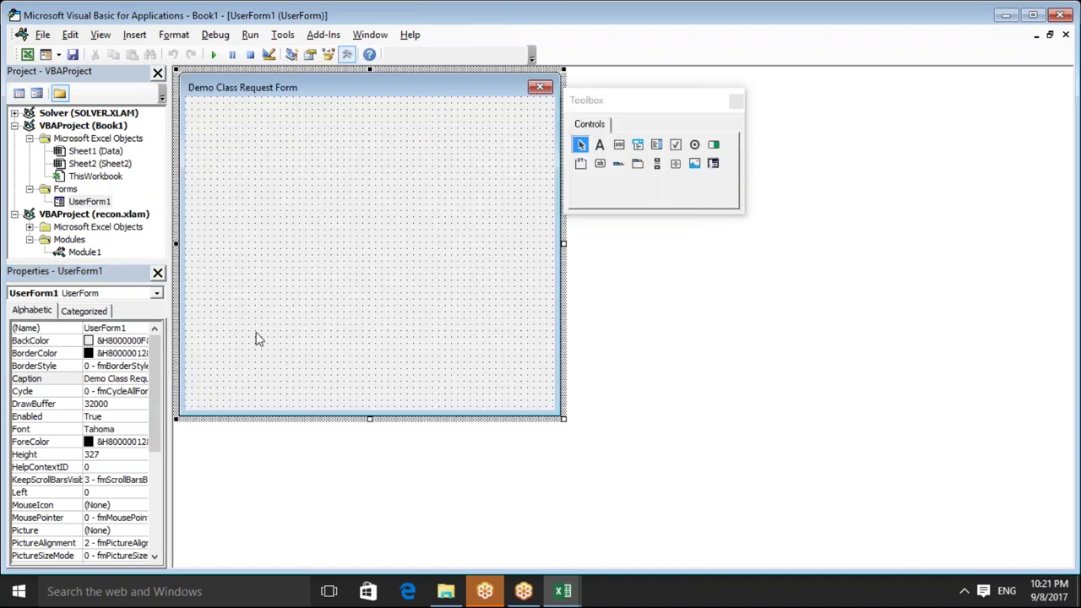
Draw a label across the top of the form reading 'Book Demo Class'
left_click(600, 146)
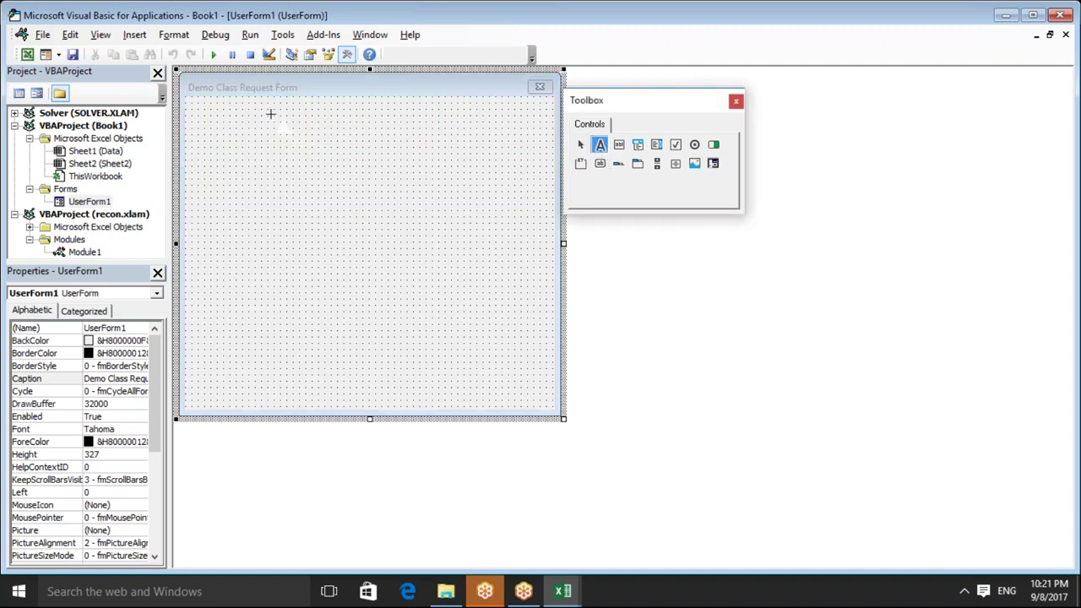
left_click_drag(261, 110, 478, 135)
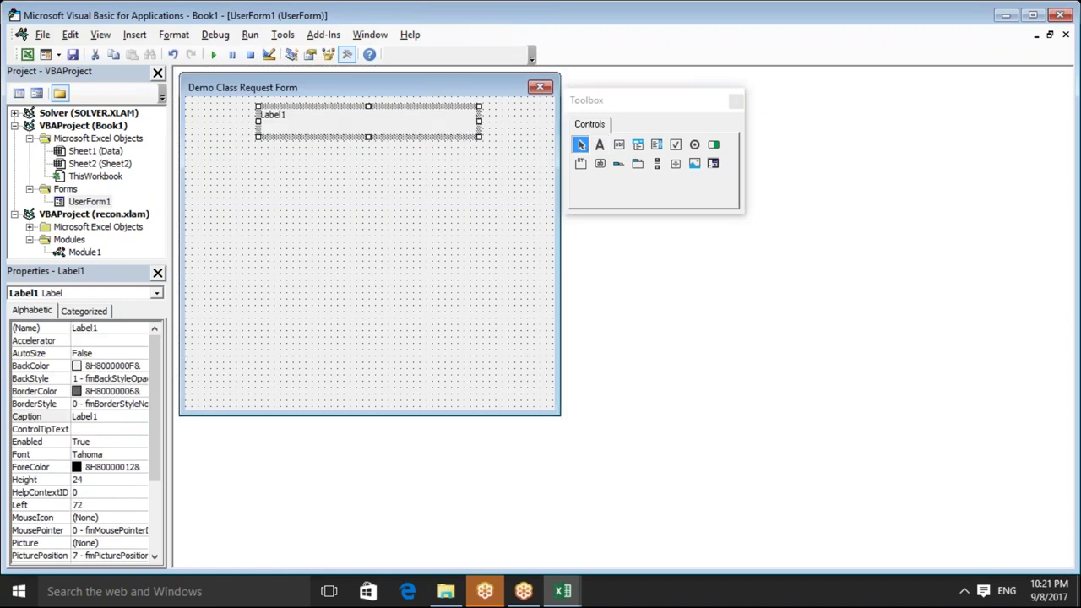
left_click(394, 123)
key("BackSpace")
key("BackSpace")
key("BackSpace")
type("Book Demo Class")
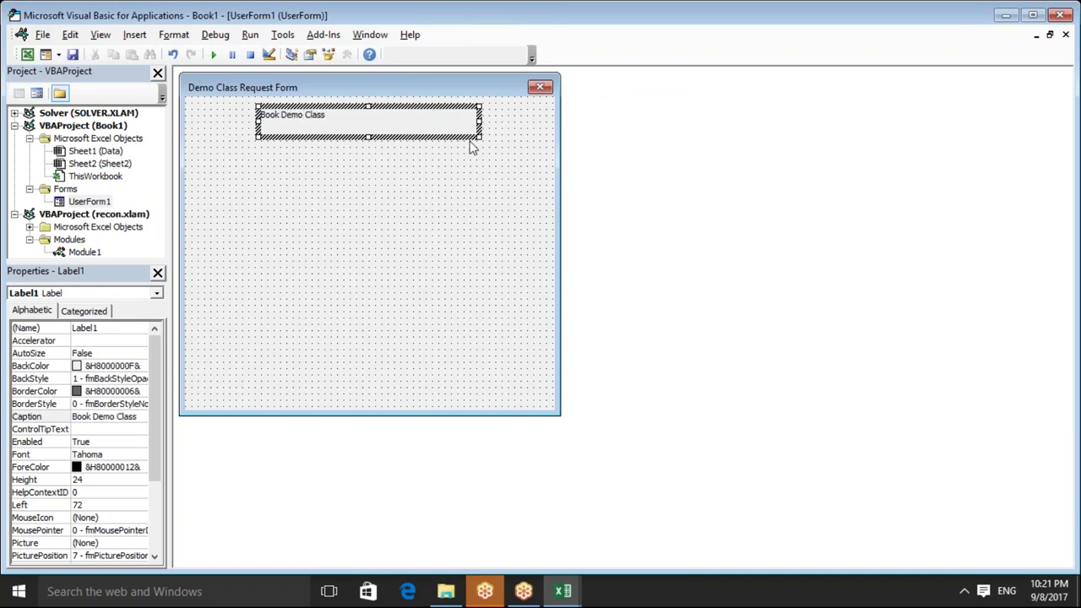
double_click(479, 136)
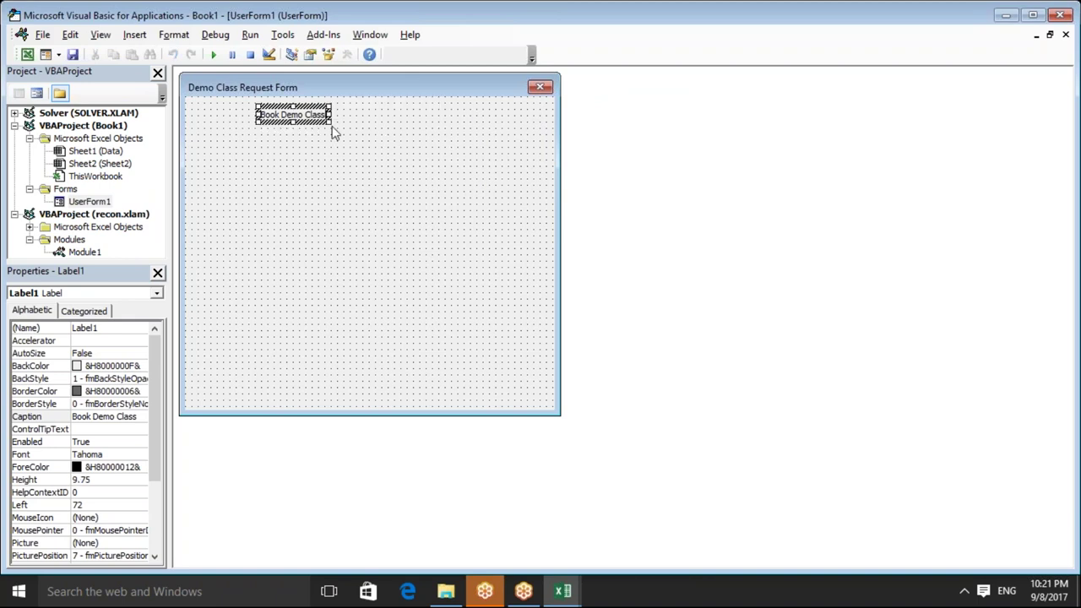
left_click_drag(330, 115, 436, 138)
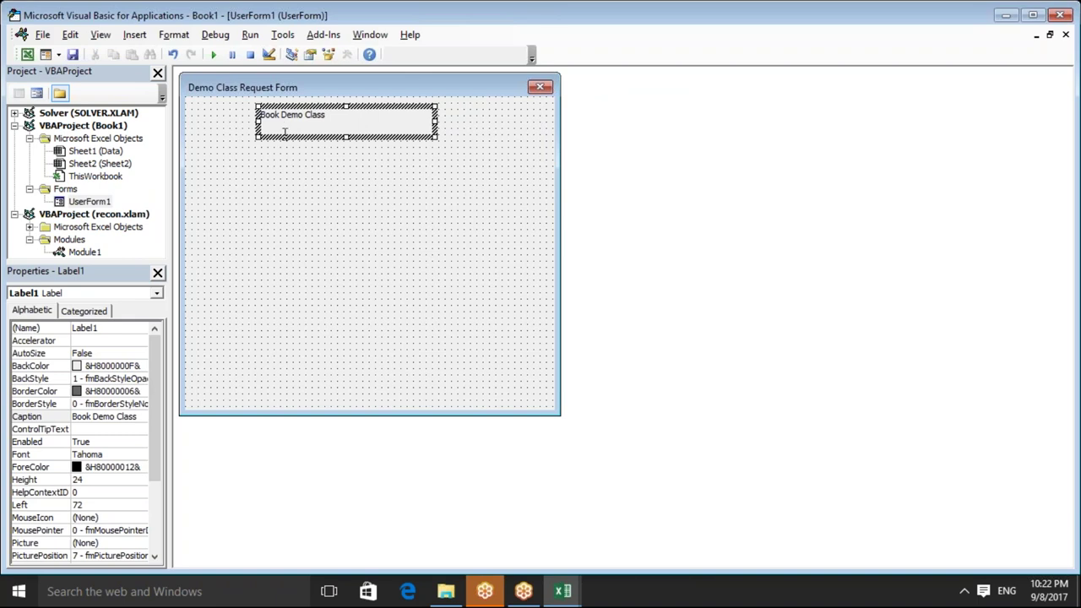
Set the heading label's font to Bold, size 12
left_click(155, 452)
left_click_drag(155, 452, 159, 509)
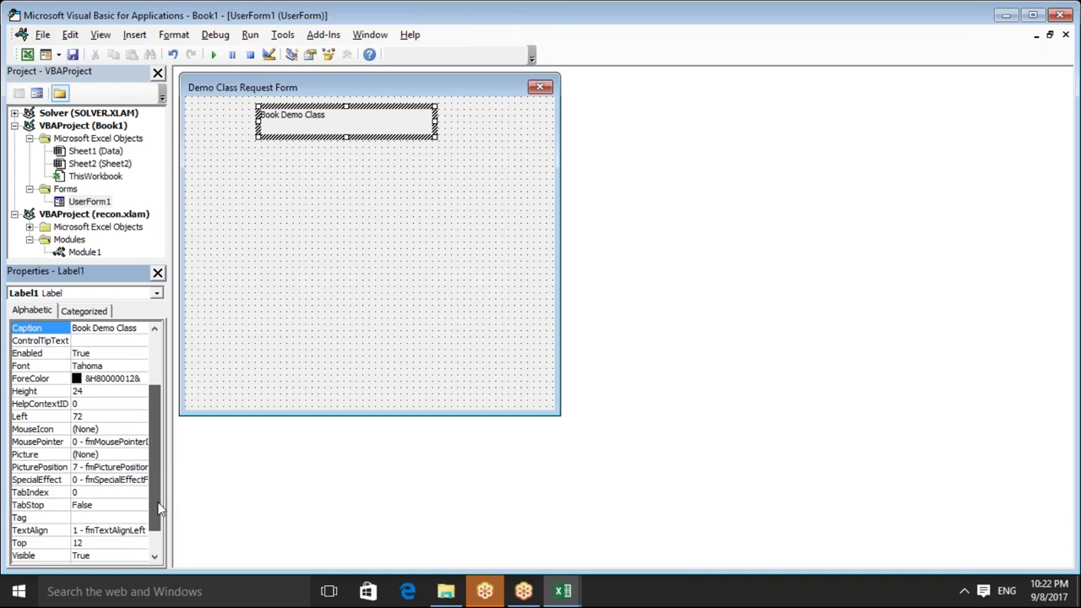
left_click_drag(159, 509, 153, 456)
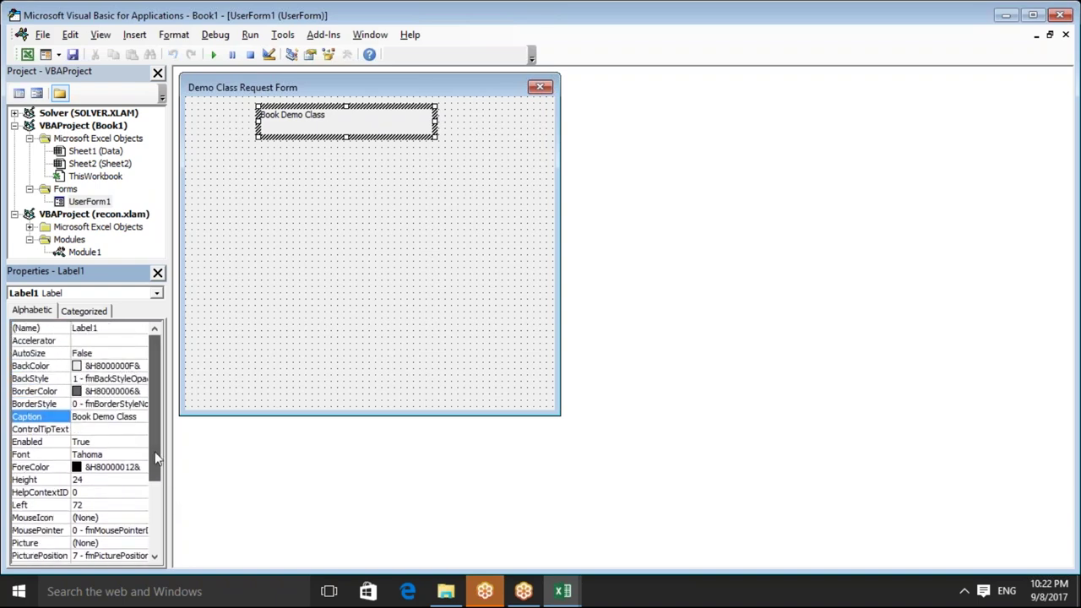
left_click(143, 455)
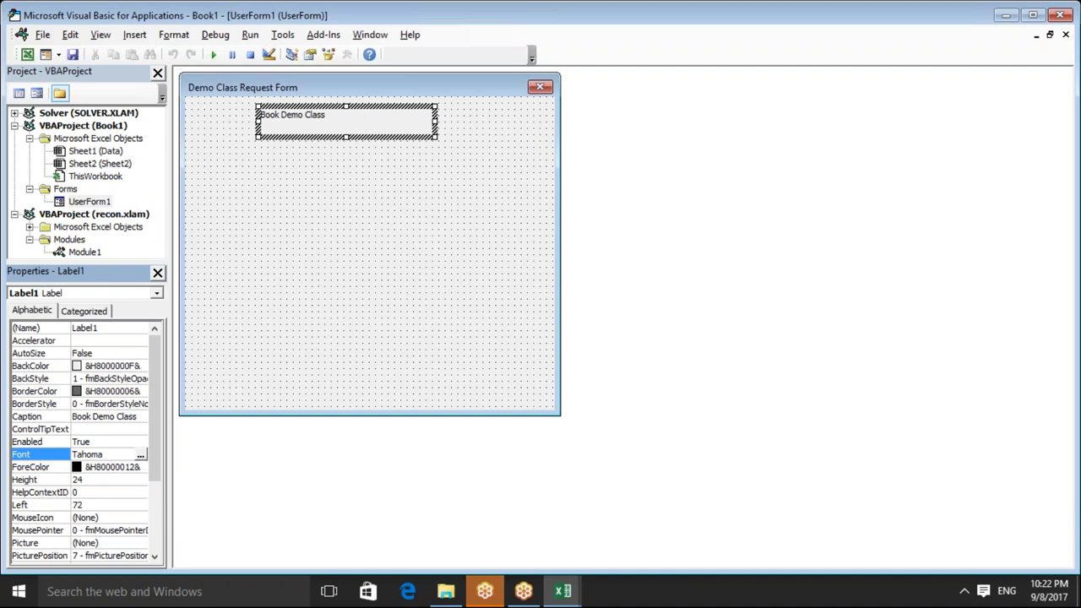
left_click(141, 455)
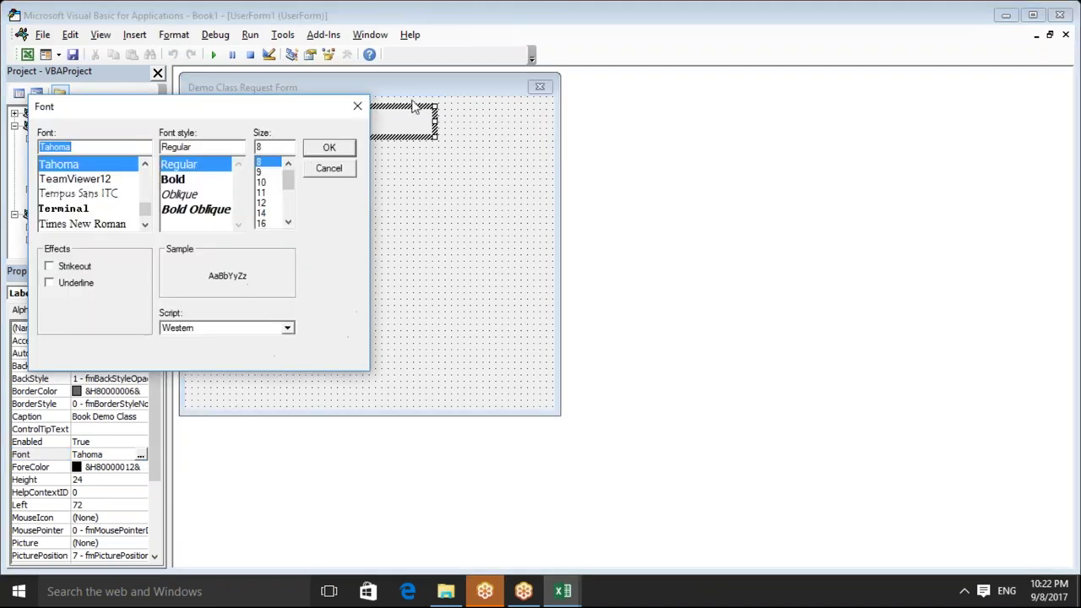
left_click(177, 184)
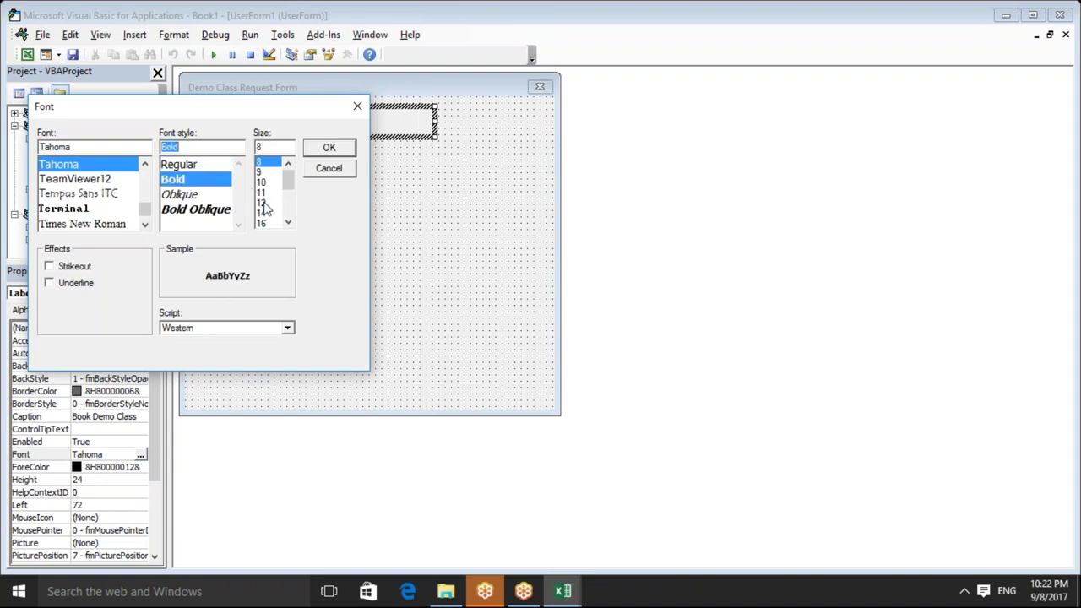
left_click(263, 203)
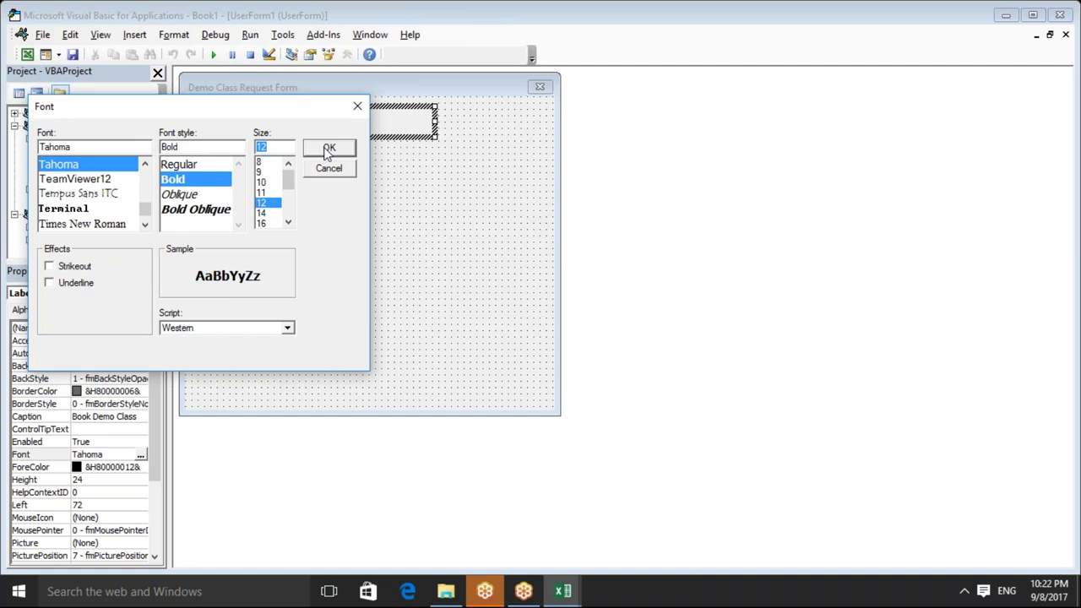
left_click(329, 150)
left_click(328, 195)
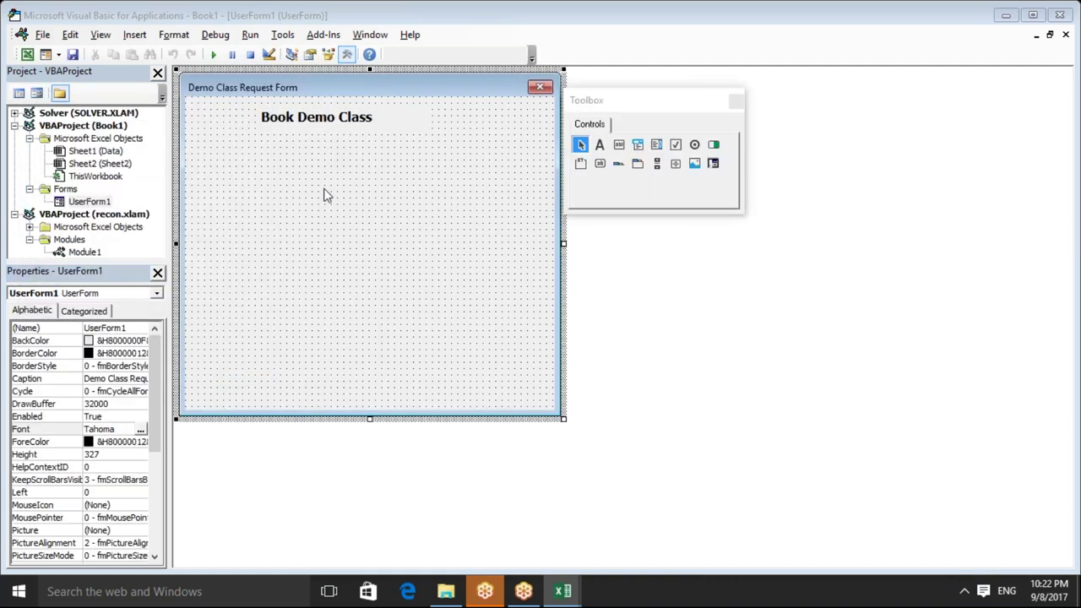
Add a label captioned 'Name' below the heading at the left
left_click(600, 146)
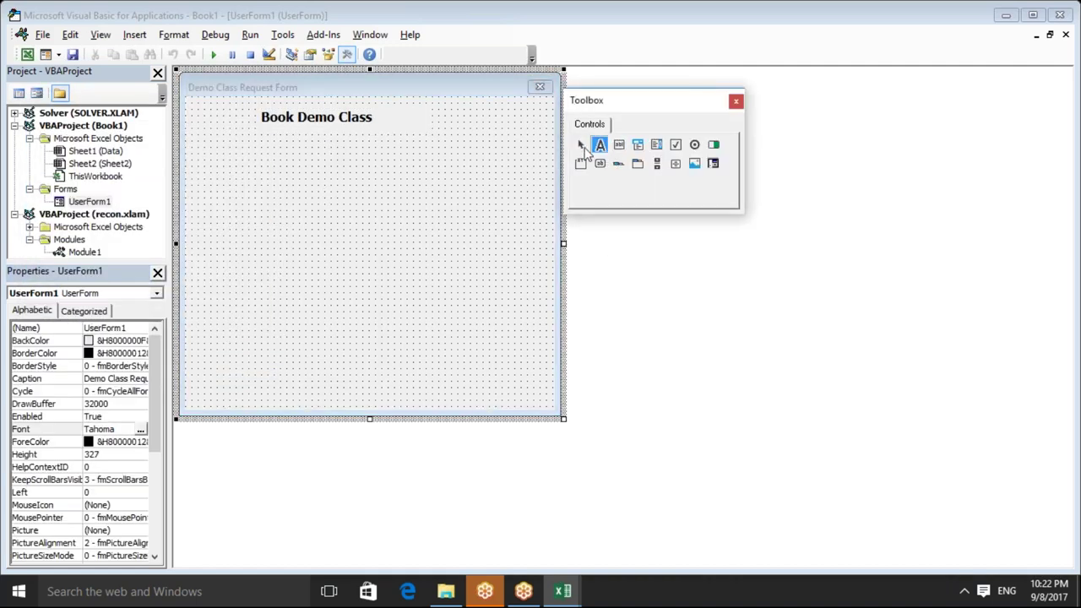
left_click_drag(196, 153, 257, 180)
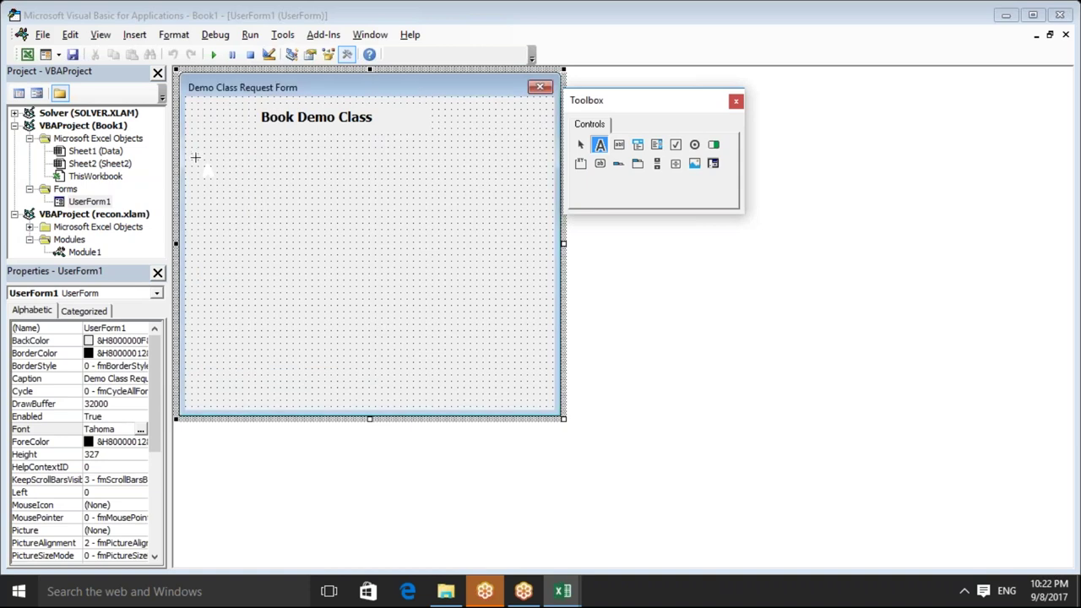
left_click(226, 168)
key("BackSpace")
key("BackSpace")
key("BackSpace")
key("BackSpace")
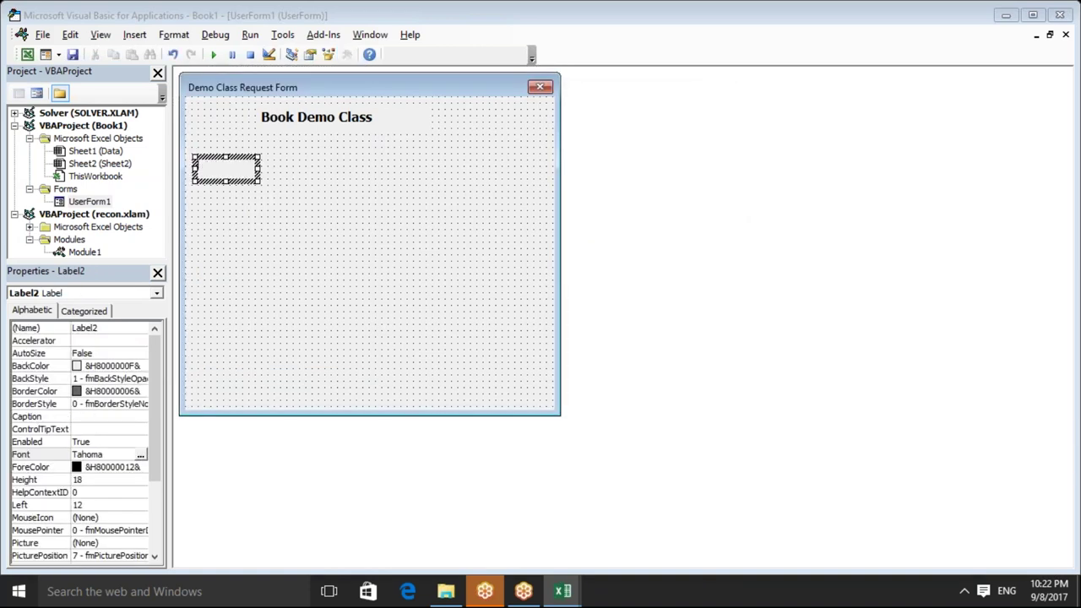
type("Name")
left_click(255, 180)
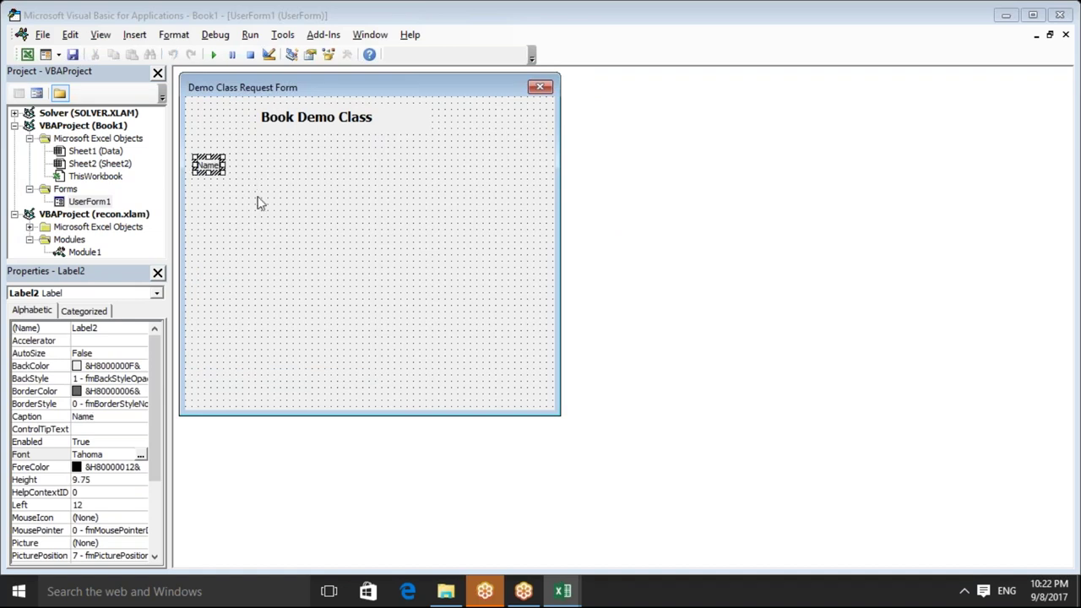
left_click(259, 203)
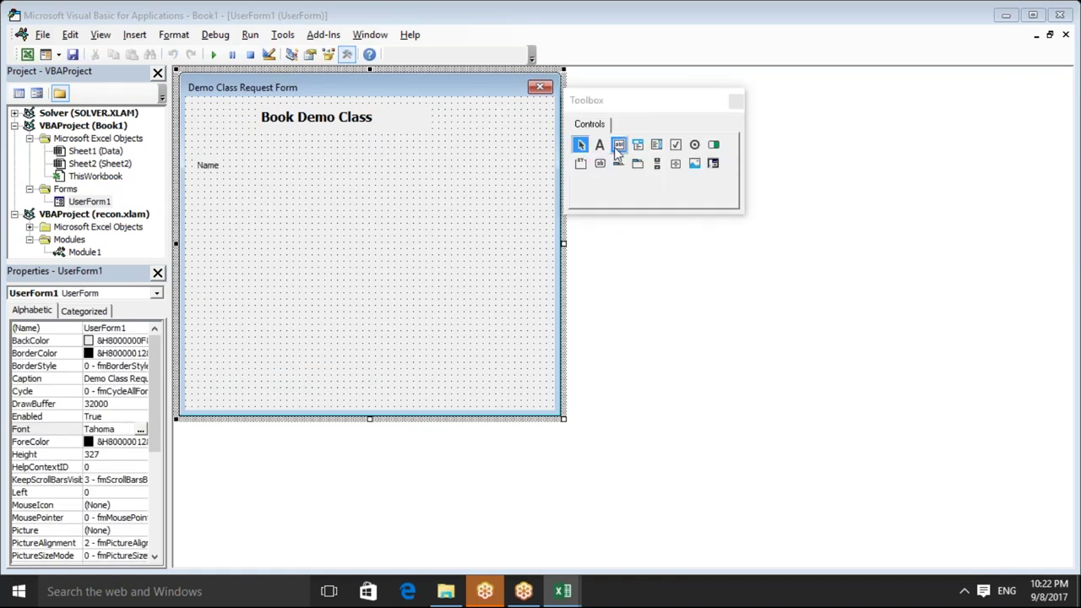
Draw a text box to the right of the Name label
left_click(620, 145)
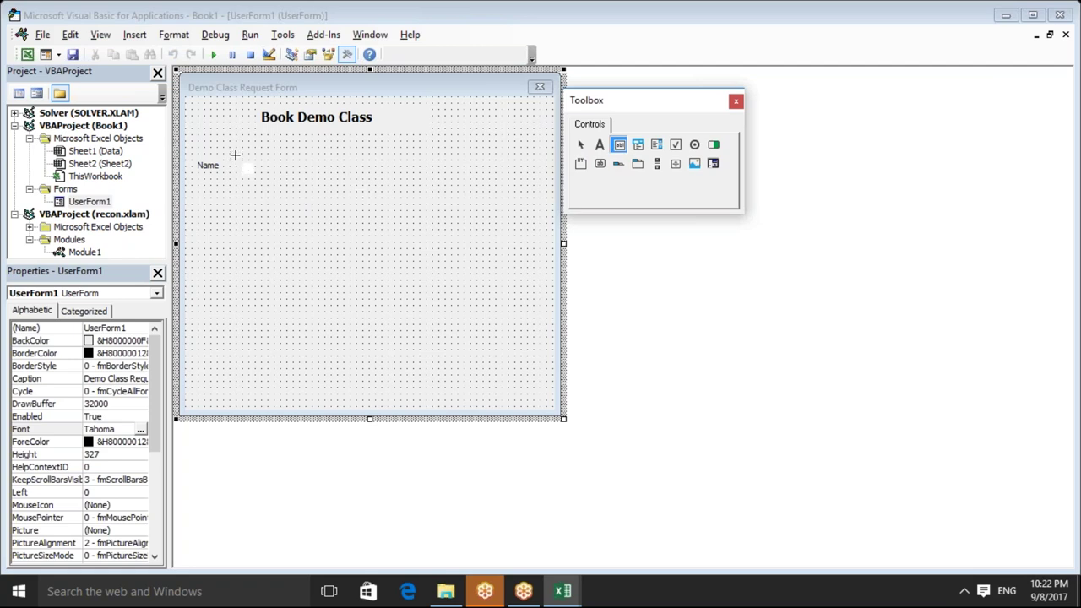
left_click_drag(234, 153, 354, 181)
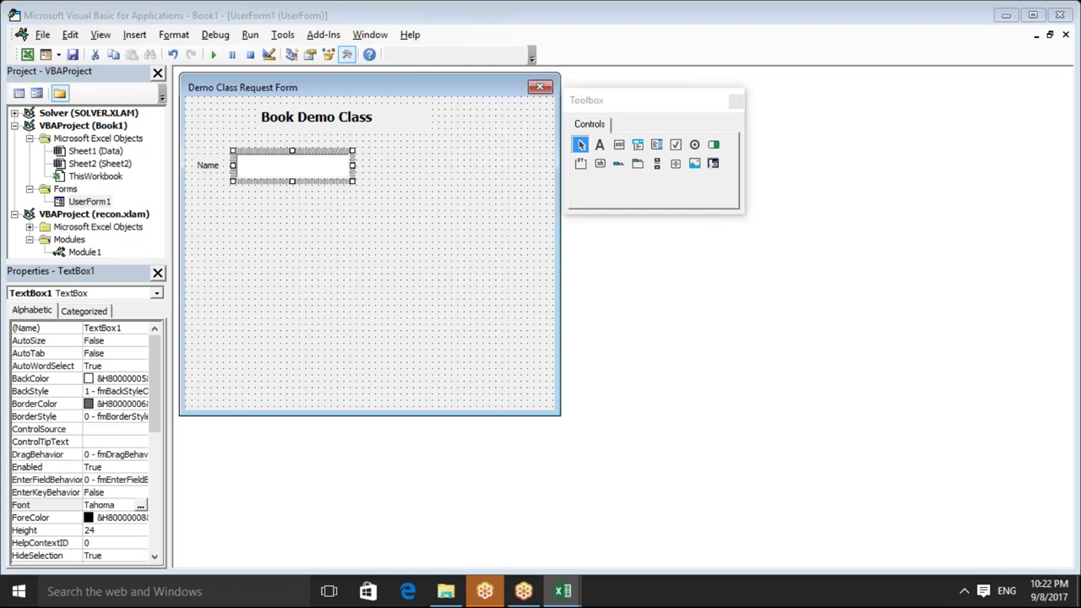
left_click(368, 215)
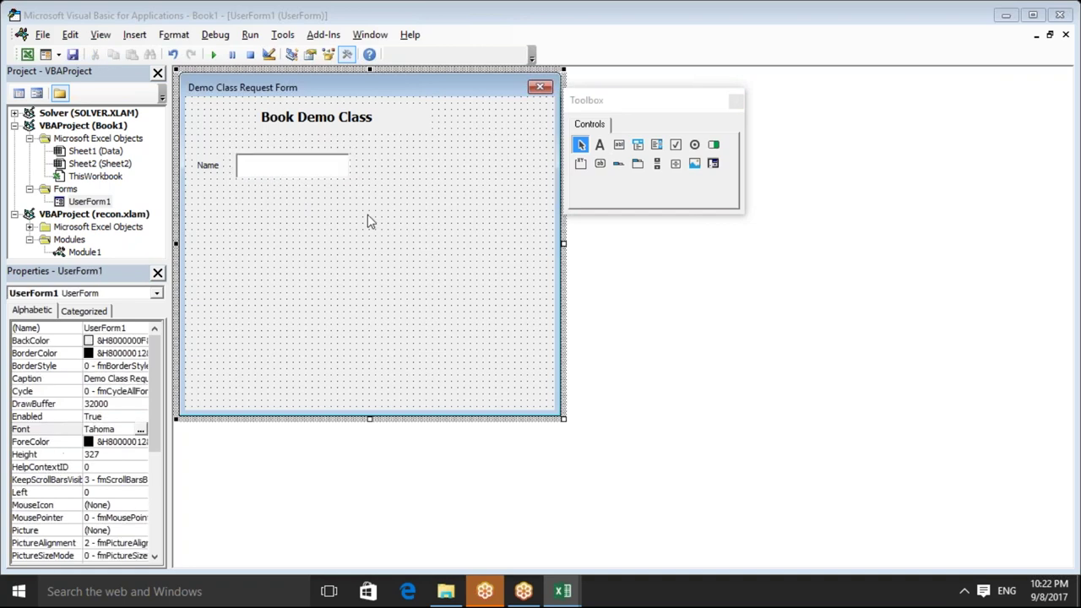
Add a label captioned 'Mobile' to the right of the name box, fitted to its text
left_click(601, 146)
left_click_drag(370, 155, 413, 178)
left_click(400, 173)
key("BackSpace")
key("BackSpace")
key("BackSpace")
key("BackSpace")
key("BackSpace")
type("Mobile")
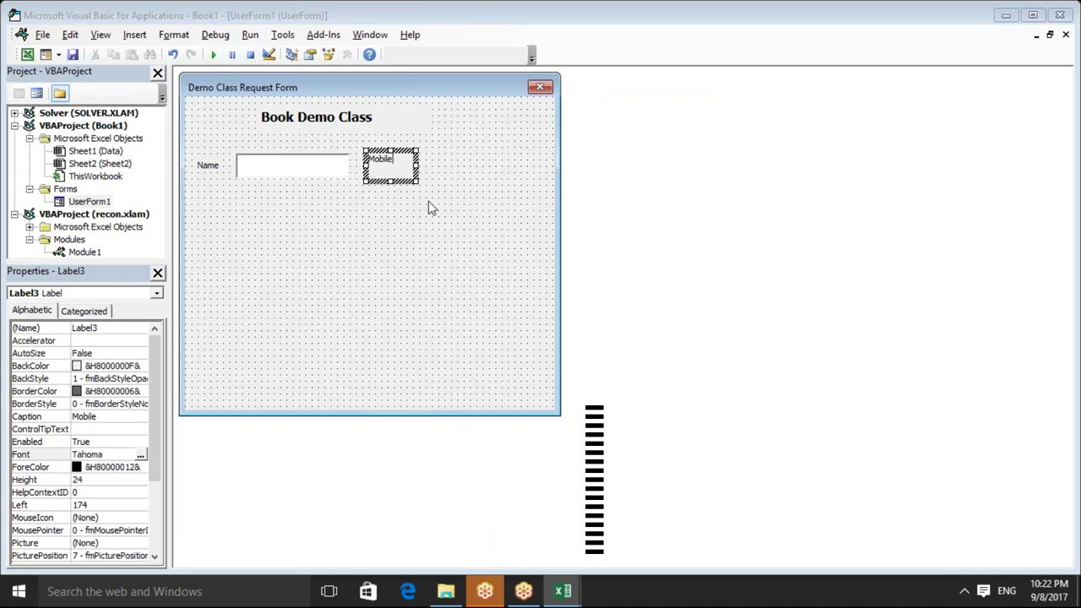
double_click(417, 181)
left_click(414, 218)
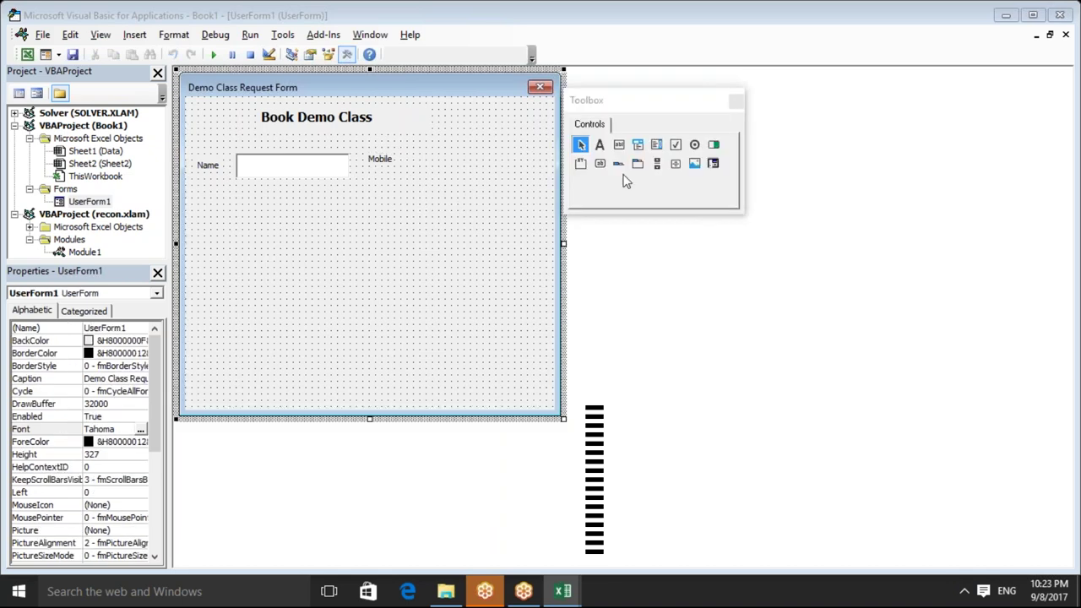
Draw a text box beside the Mobile label
left_click(600, 145)
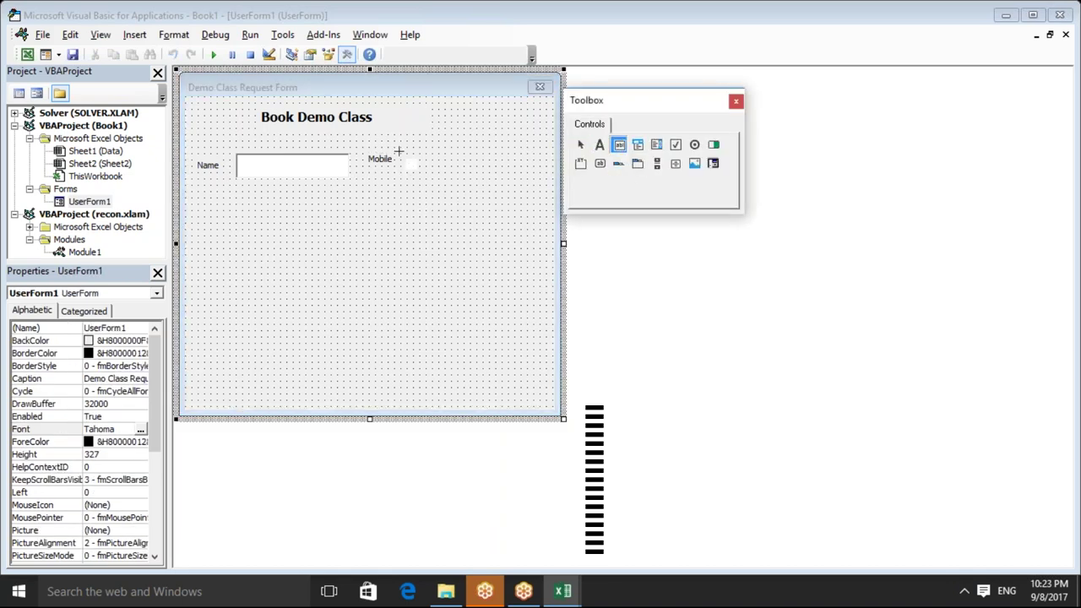
left_click_drag(399, 151, 531, 180)
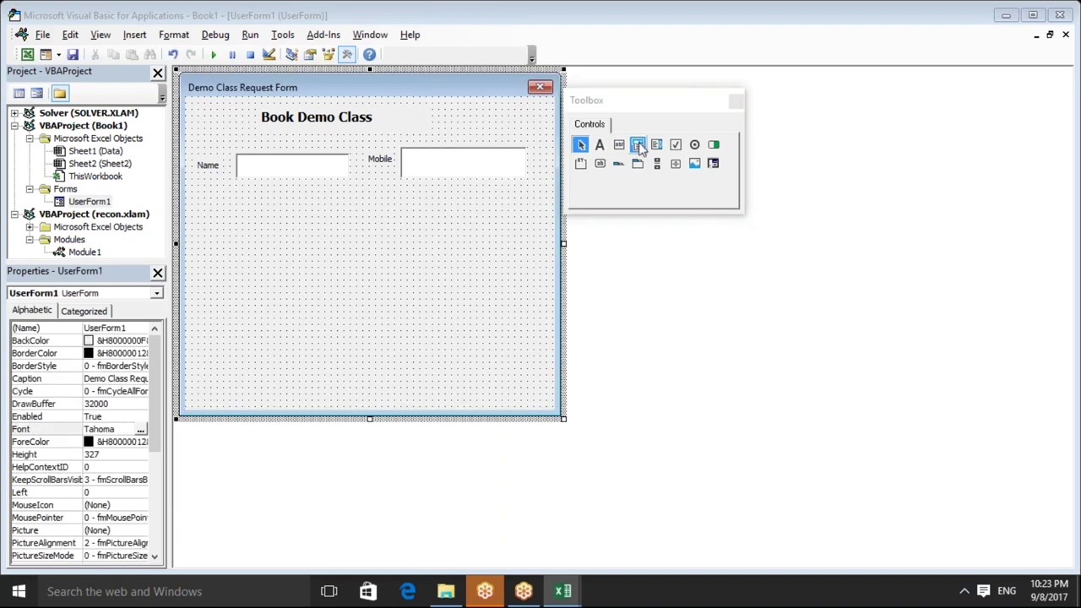
left_click(601, 145)
left_click(600, 164)
left_click(581, 165)
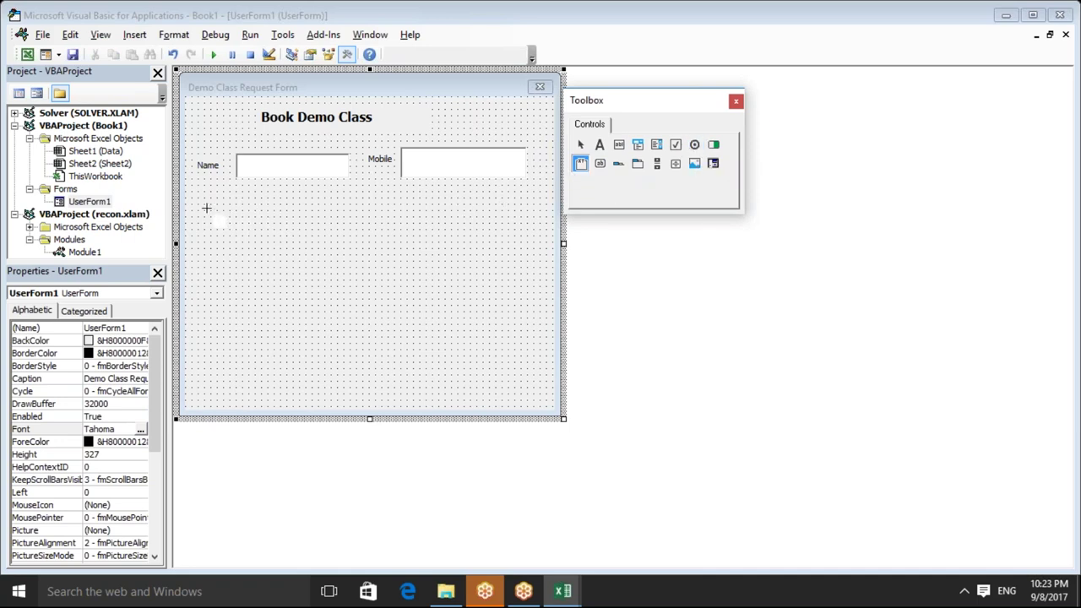
Draw a wide frame below the Name and Mobile fields and begin changing its caption to 'Co'
mouse_move(198, 198)
left_mouse_down()
mouse_move(415, 255)
mouse_move(486, 246)
mouse_move(541, 263)
left_mouse_up()
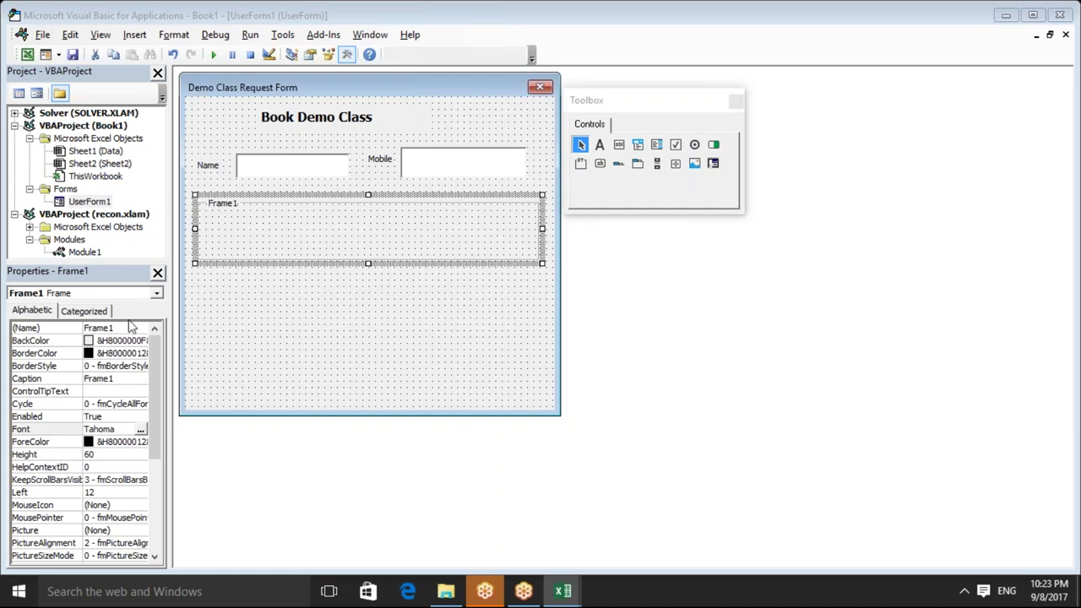
left_click(128, 379)
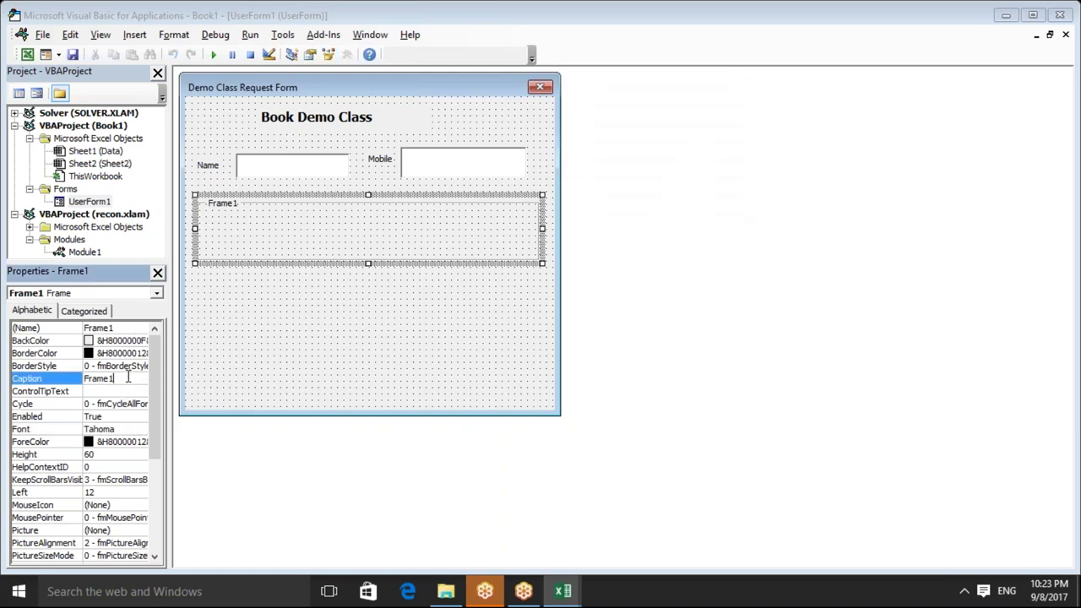
key("BackSpace")
key("BackSpace")
key("BackSpace")
key("BackSpace")
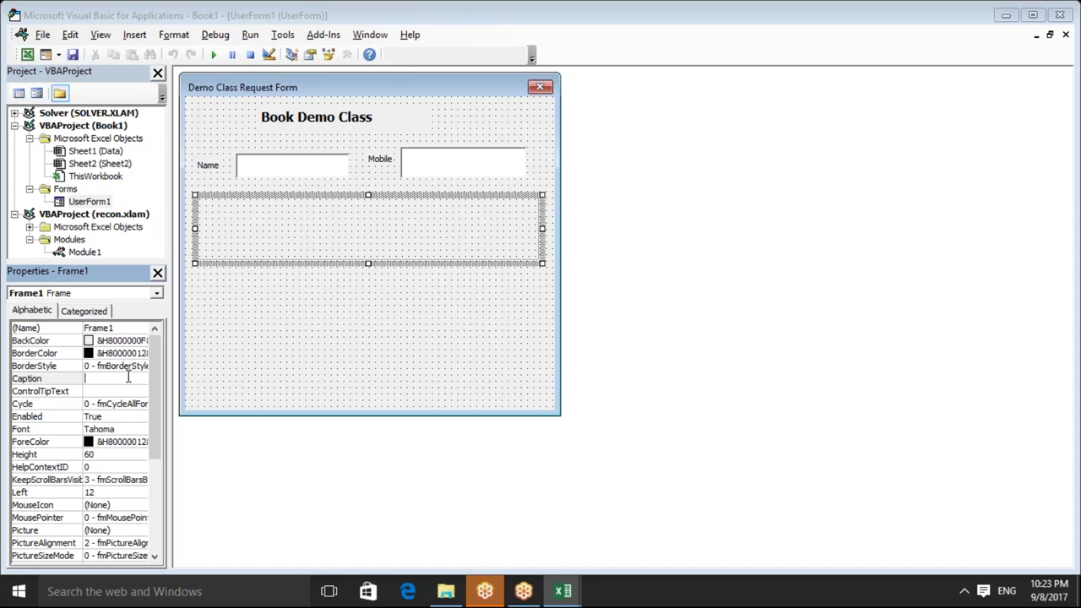
type("Co")
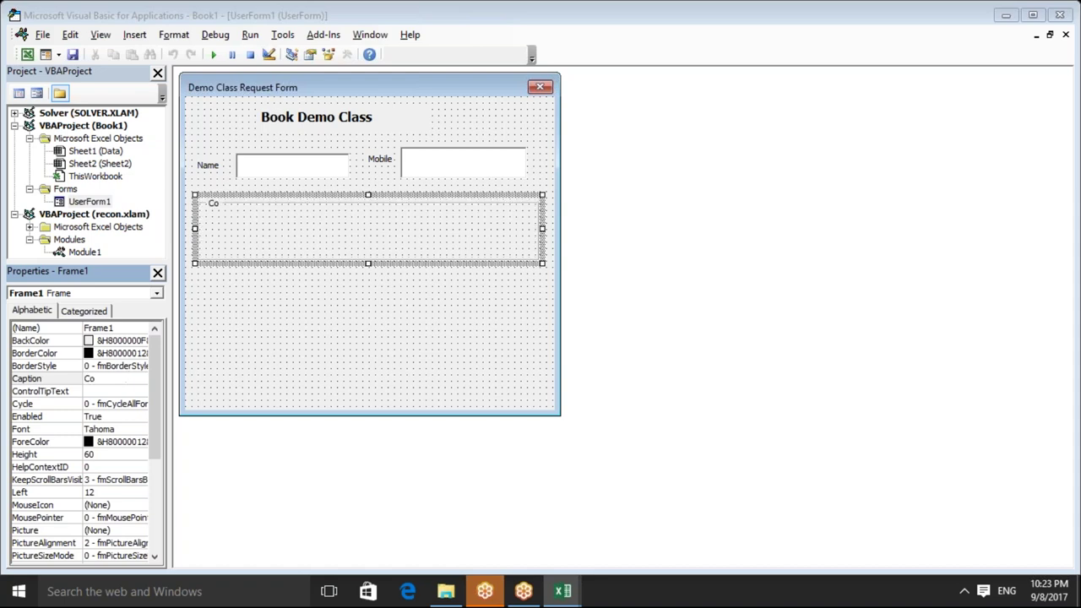
key("Return")
Revert the frame's caption edit and delete Frame1 from the form
key("Escape")
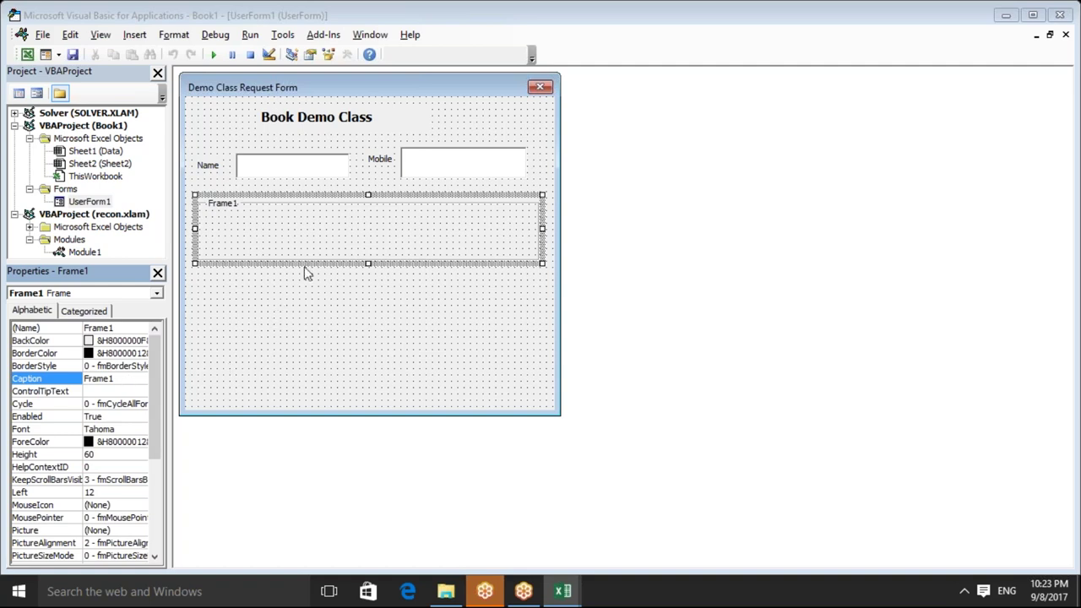
left_click(346, 54)
key("Delete")
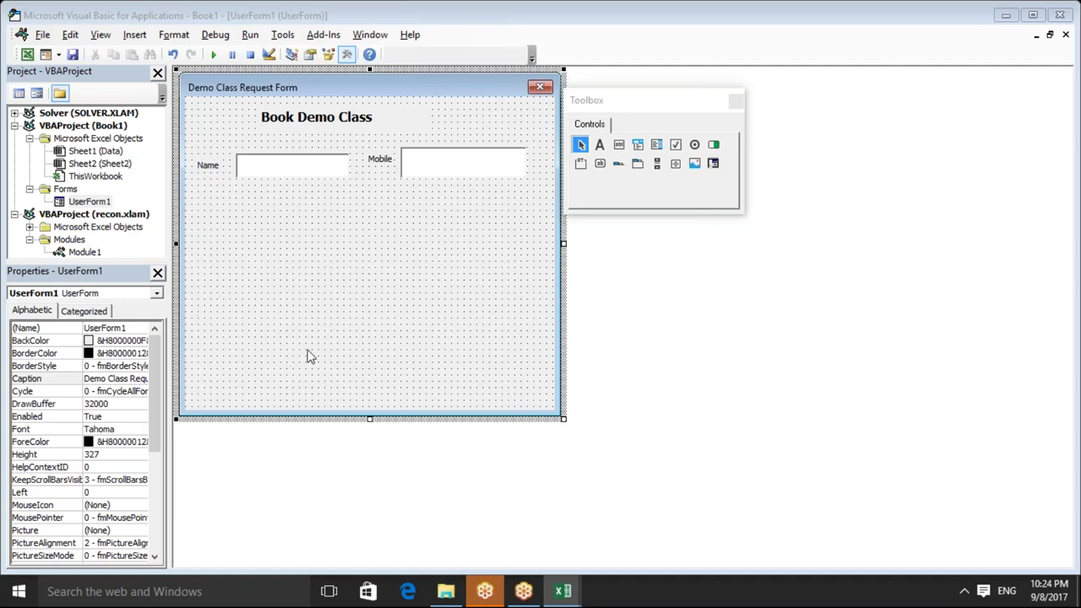
Draw two option buttons side by side under the Name field, captioned 'Online' and 'DVD'
left_click(694, 145)
mouse_move(205, 212)
left_mouse_down()
mouse_move(272, 247)
mouse_move(302, 244)
left_mouse_up()
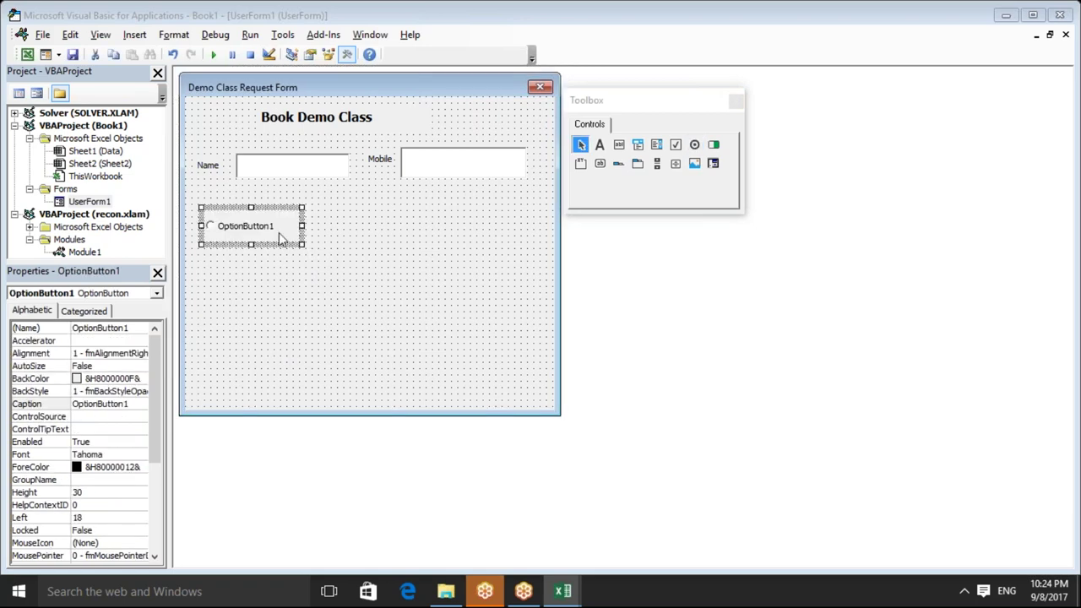
left_click(269, 235)
key("BackSpace")
key("BackSpace")
key("BackSpace")
key("BackSpace")
key("BackSpace")
key("BackSpace")
type("Online")
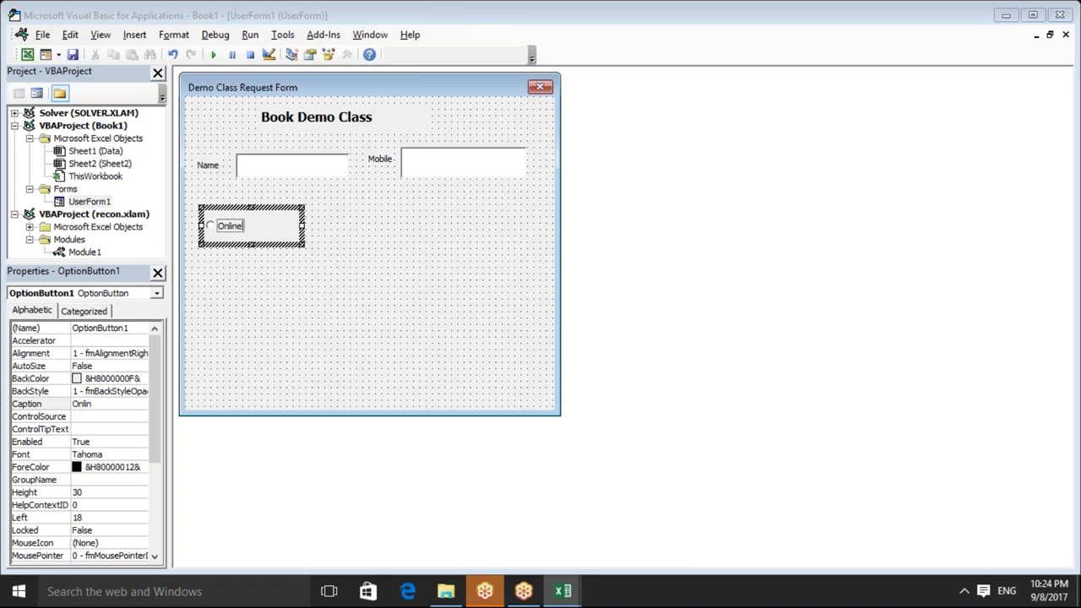
left_click(282, 282)
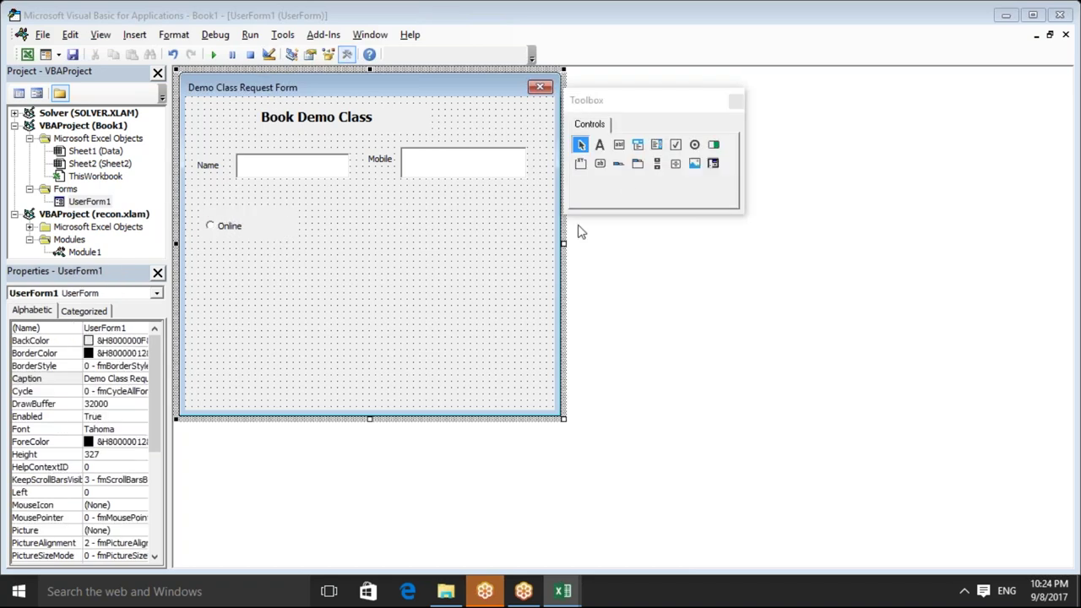
left_click(695, 145)
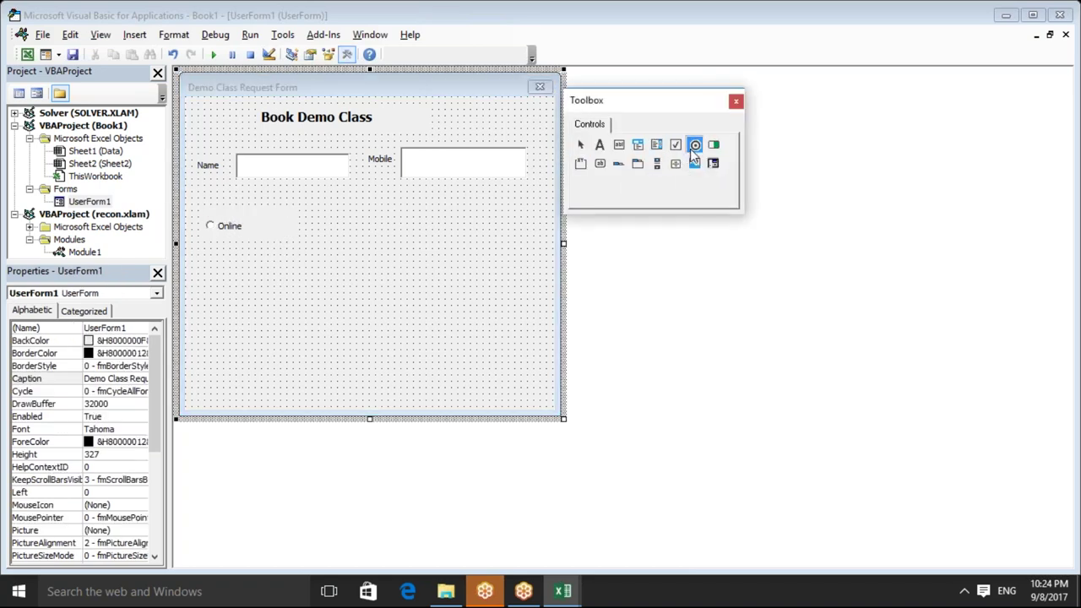
left_click_drag(319, 212, 429, 245)
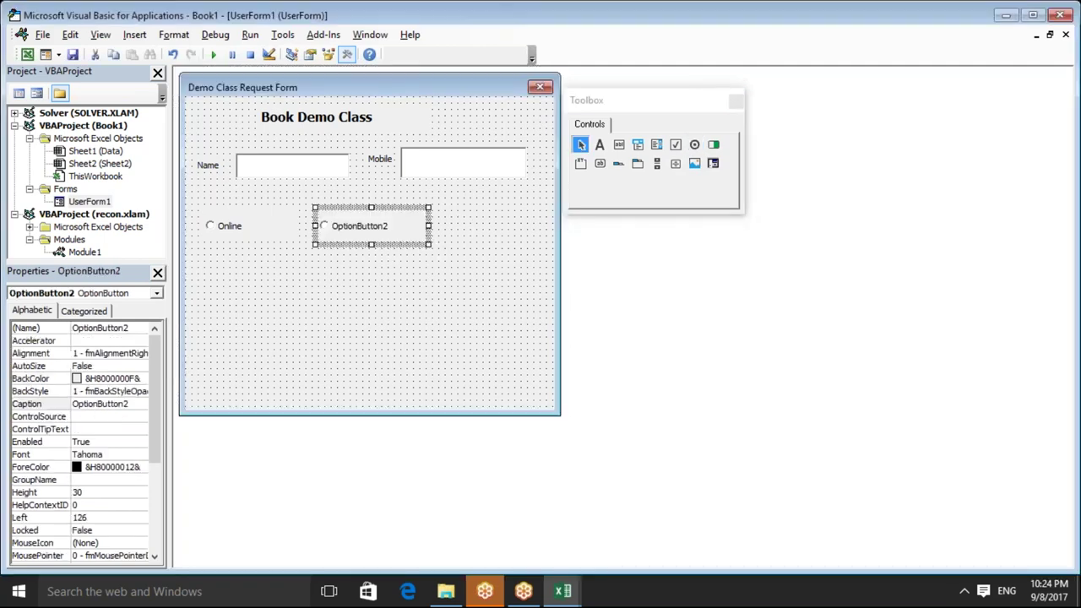
left_click(385, 235)
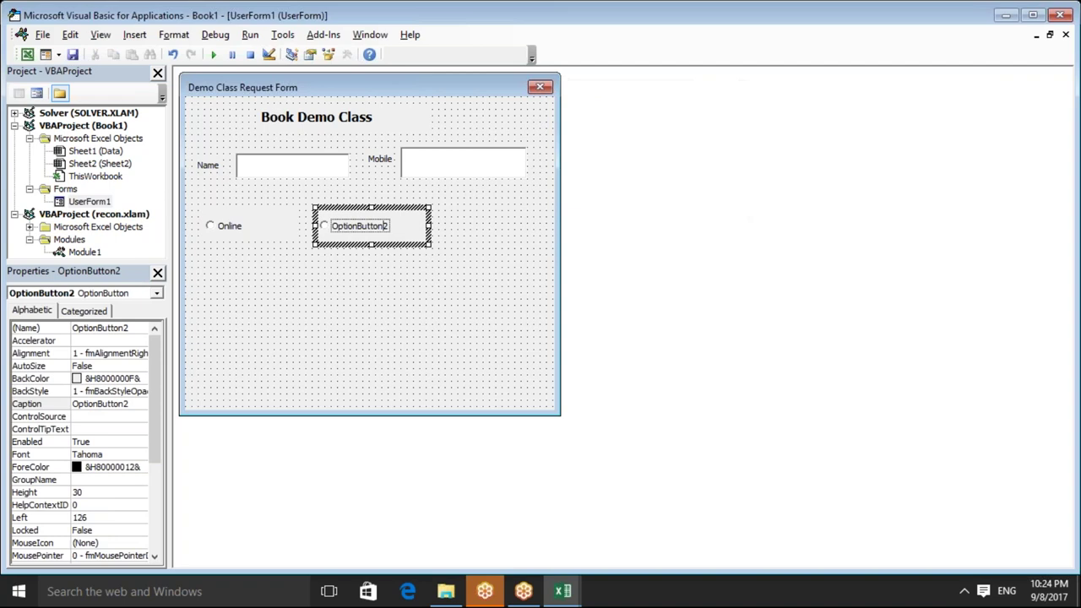
key("BackSpace")
key("BackSpace")
key("BackSpace")
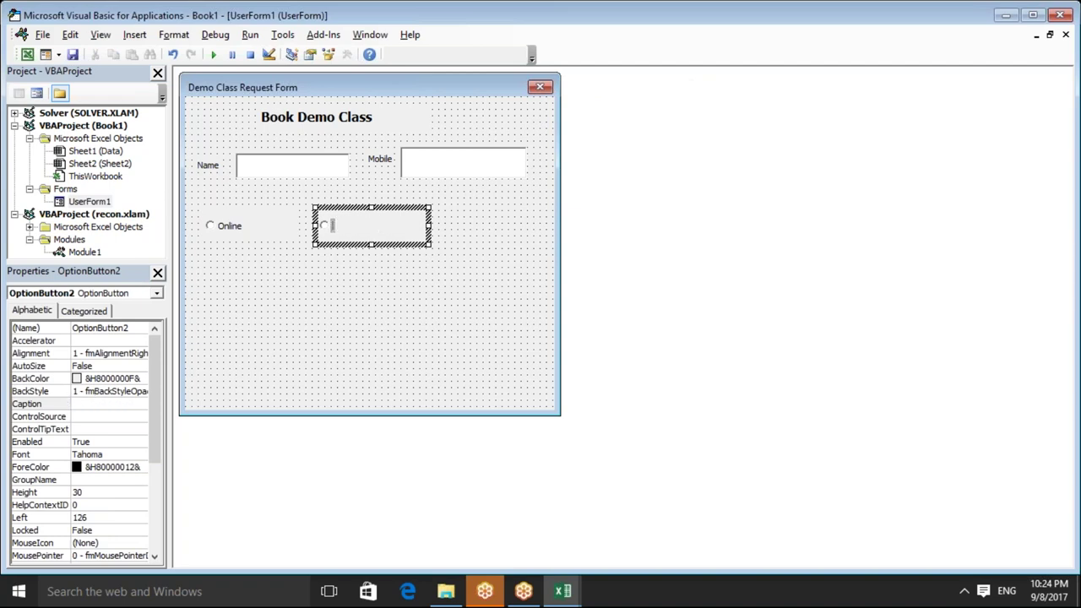
type("DVD")
left_click(393, 300)
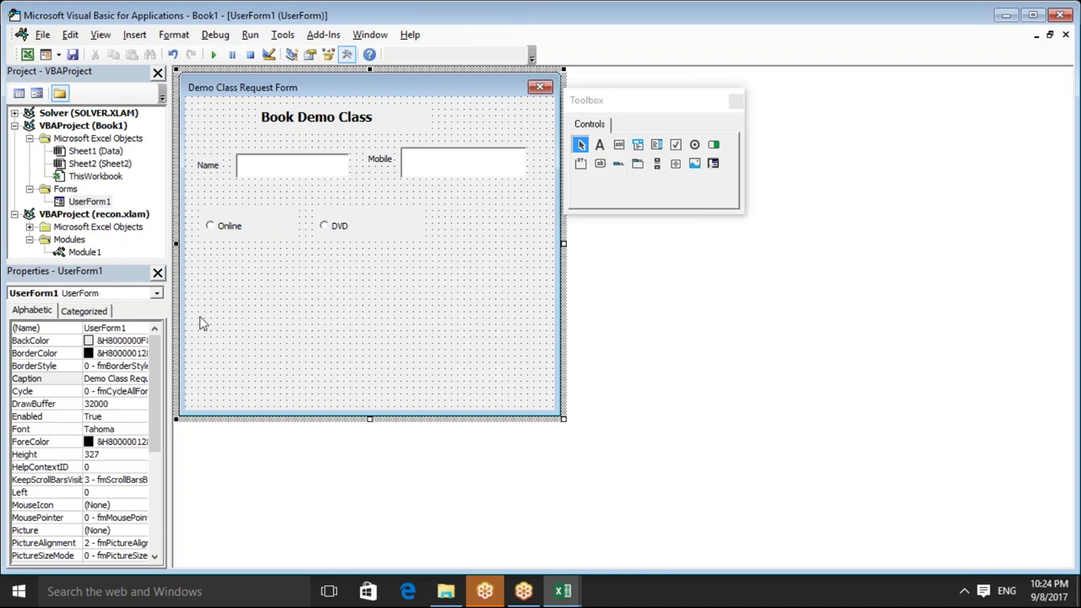
Add an option button captioned 'MIS' below Online, deleting a stray text box drawn beside it
left_click(694, 144)
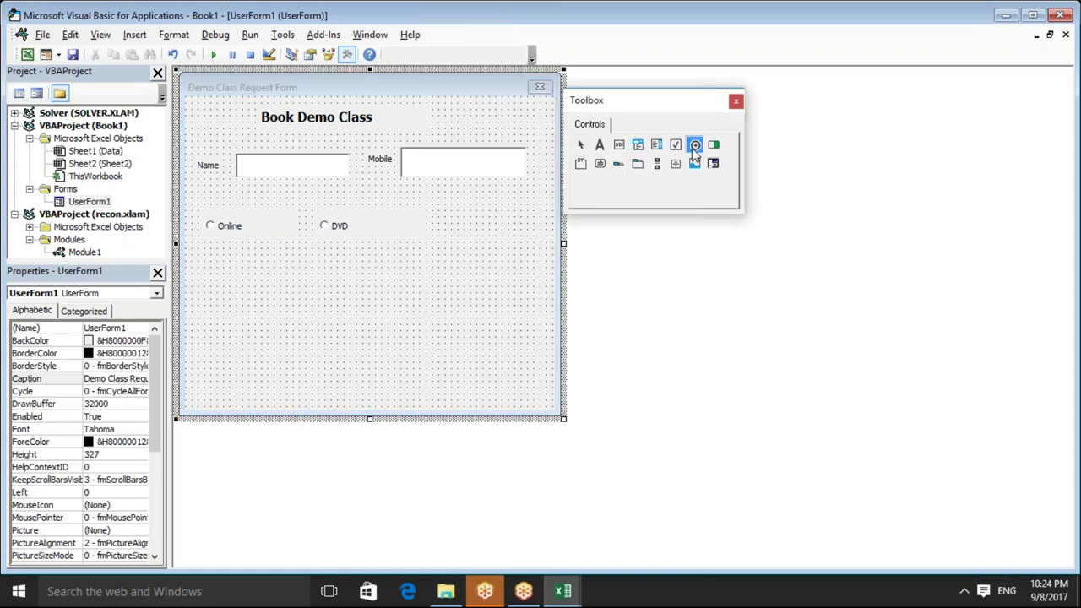
left_click_drag(203, 307, 308, 333)
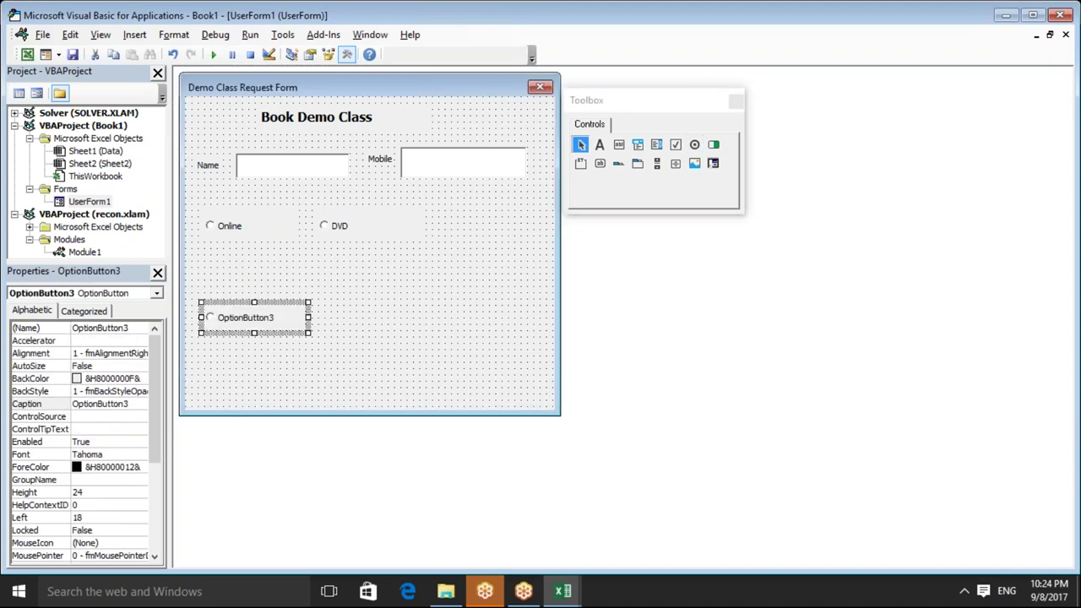
left_click(271, 323)
key("BackSpace")
key("BackSpace")
key("BackSpace")
key("BackSpace")
key("BackSpace")
type("MI")
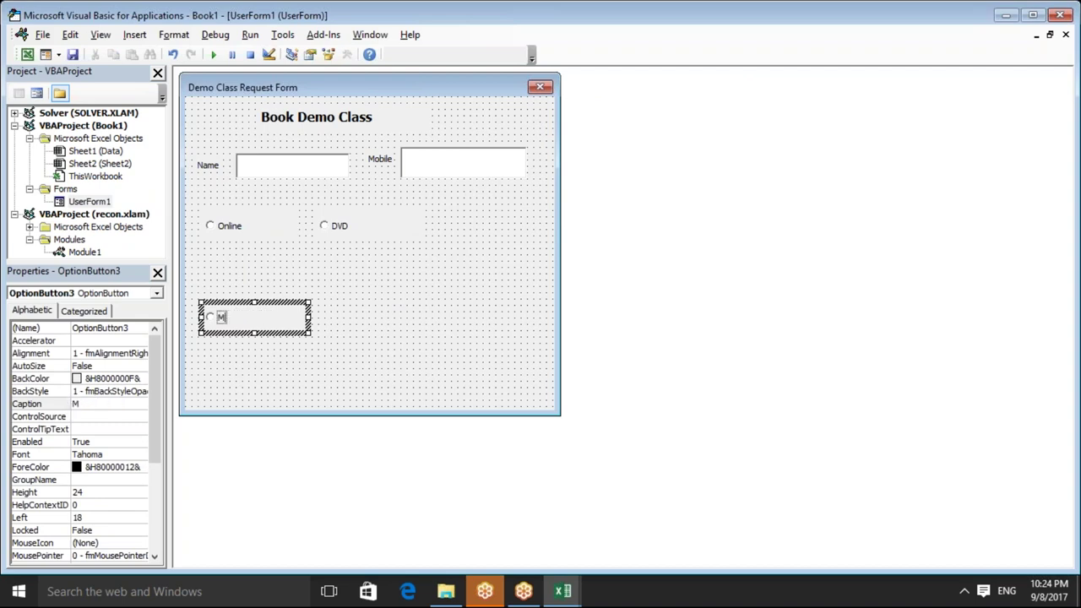
type("S")
left_click(308, 379)
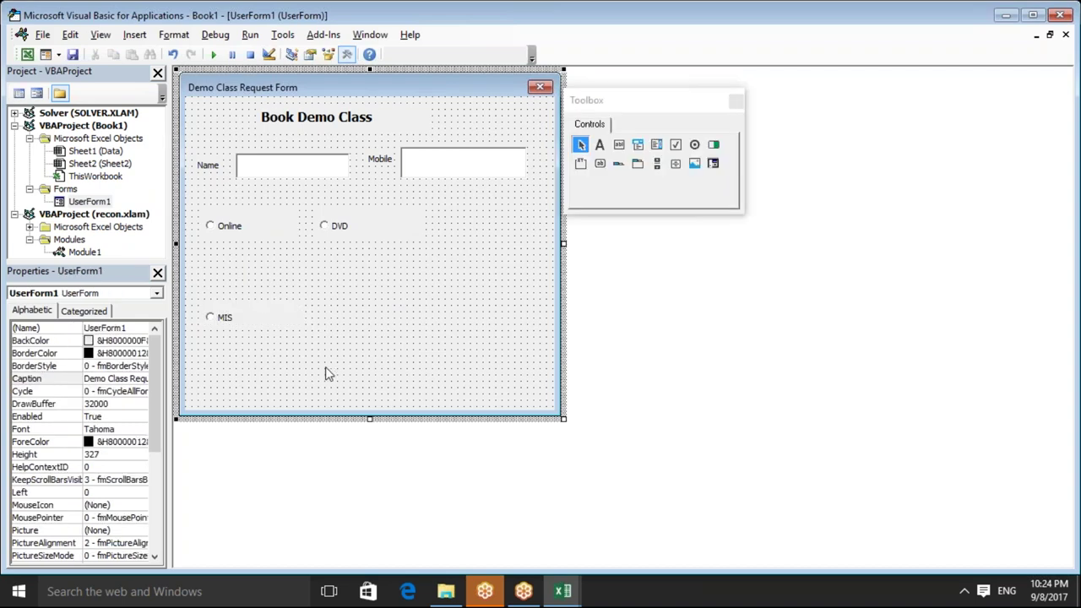
left_click(621, 145)
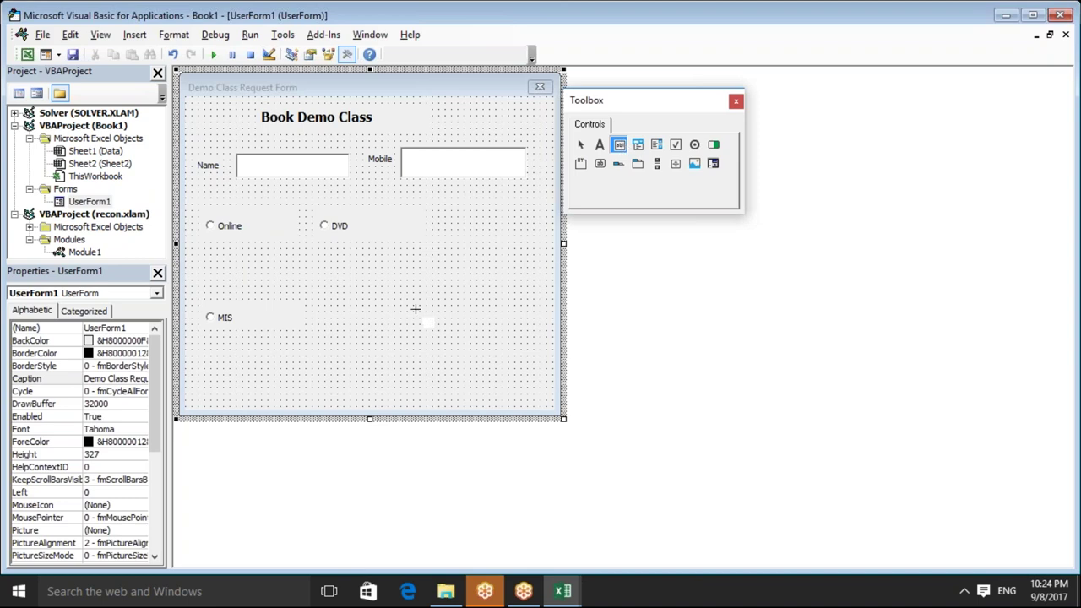
mouse_move(318, 300)
left_mouse_down()
mouse_move(355, 332)
mouse_move(413, 330)
left_mouse_up()
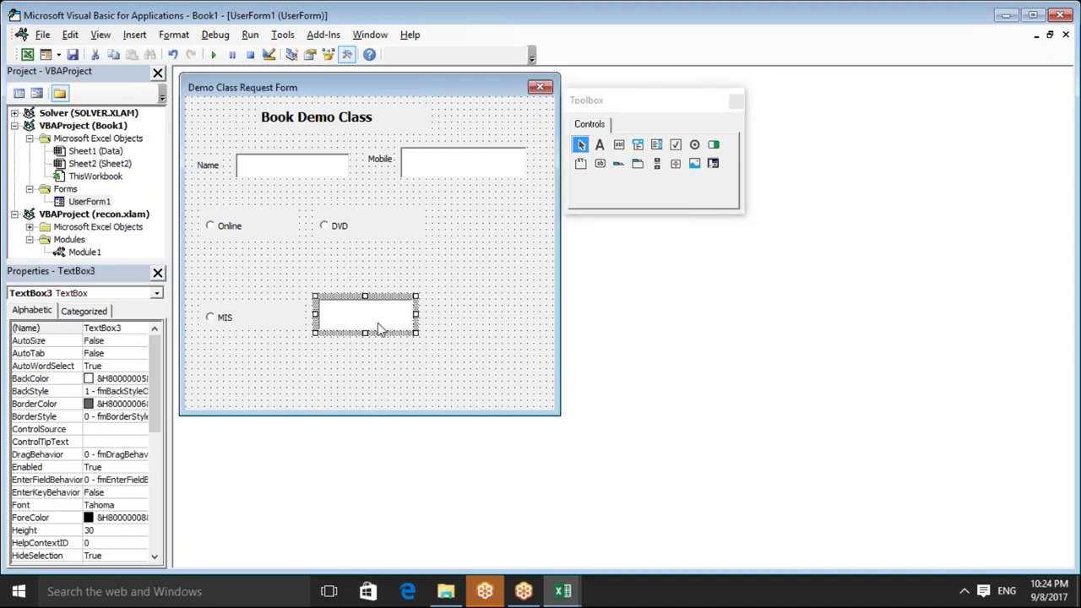
key("Delete")
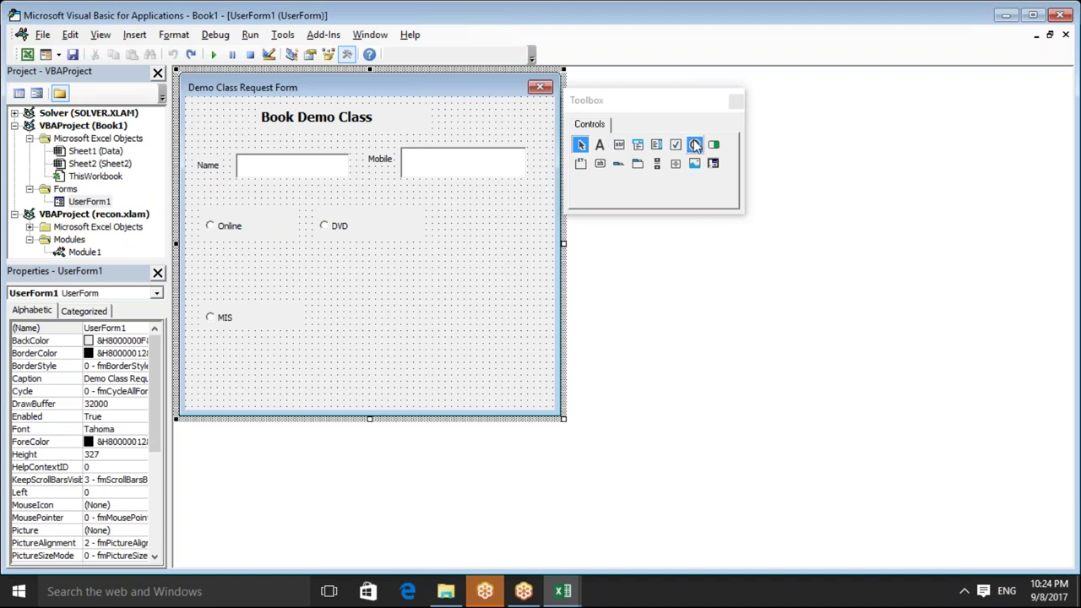
Add an option button captioned 'VBA' beside MIS
left_click(694, 144)
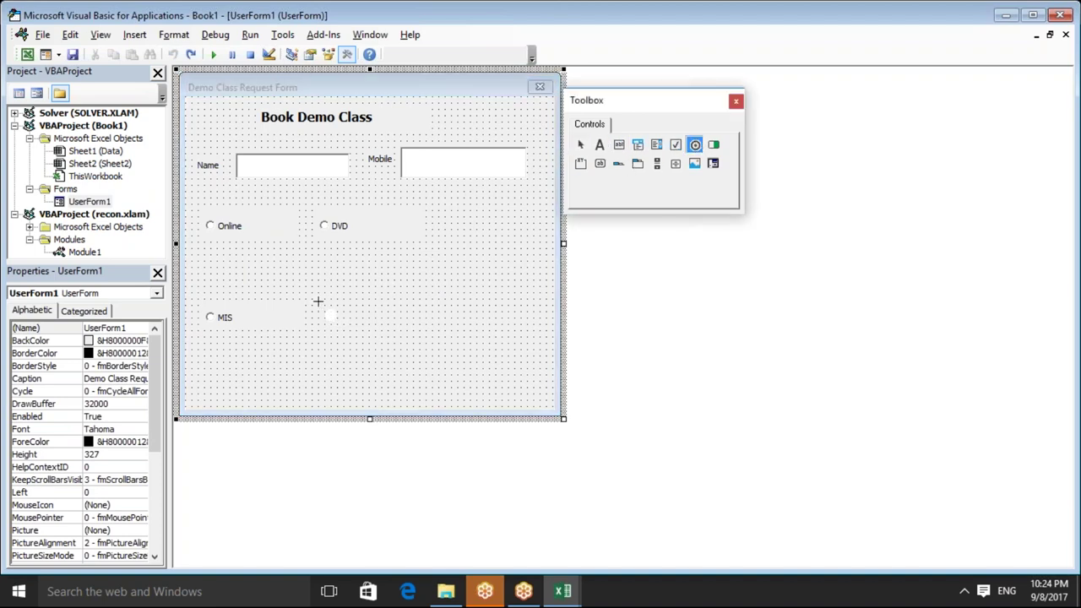
left_click_drag(318, 300, 448, 321)
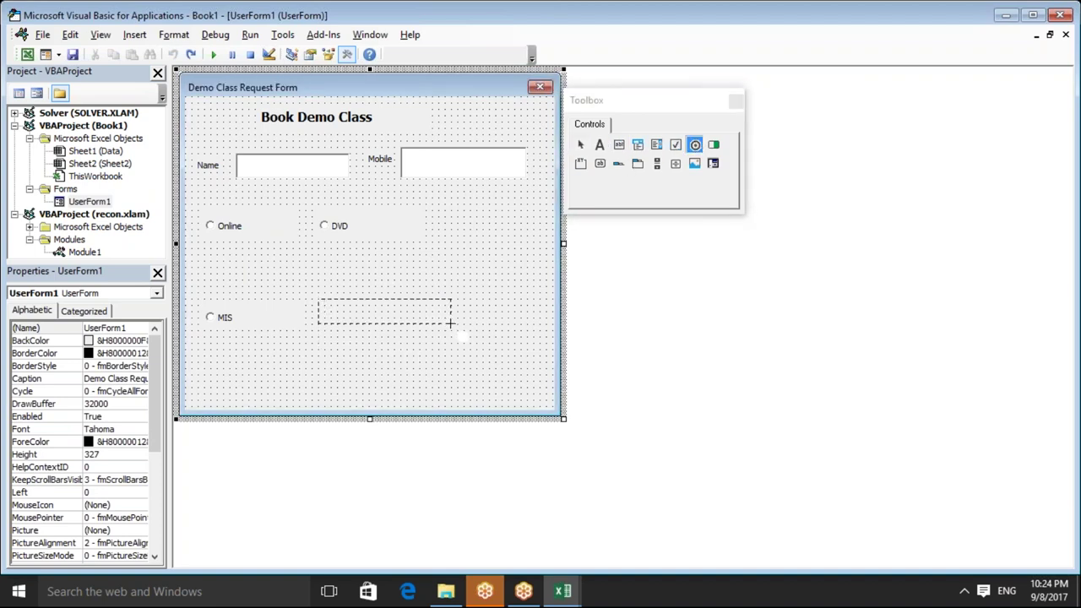
left_click_drag(452, 326, 455, 332)
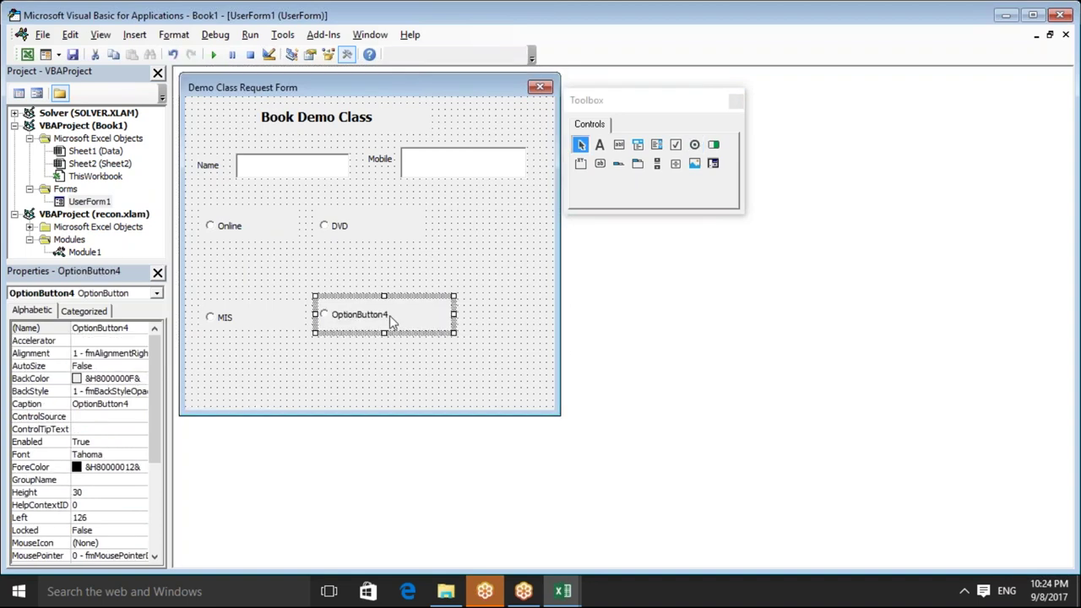
left_click(379, 319)
key("BackSpace")
key("BackSpace")
key("BackSpace")
key("BackSpace")
key("BackSpace")
key("BackSpace")
key("BackSpace")
key("BackSpace")
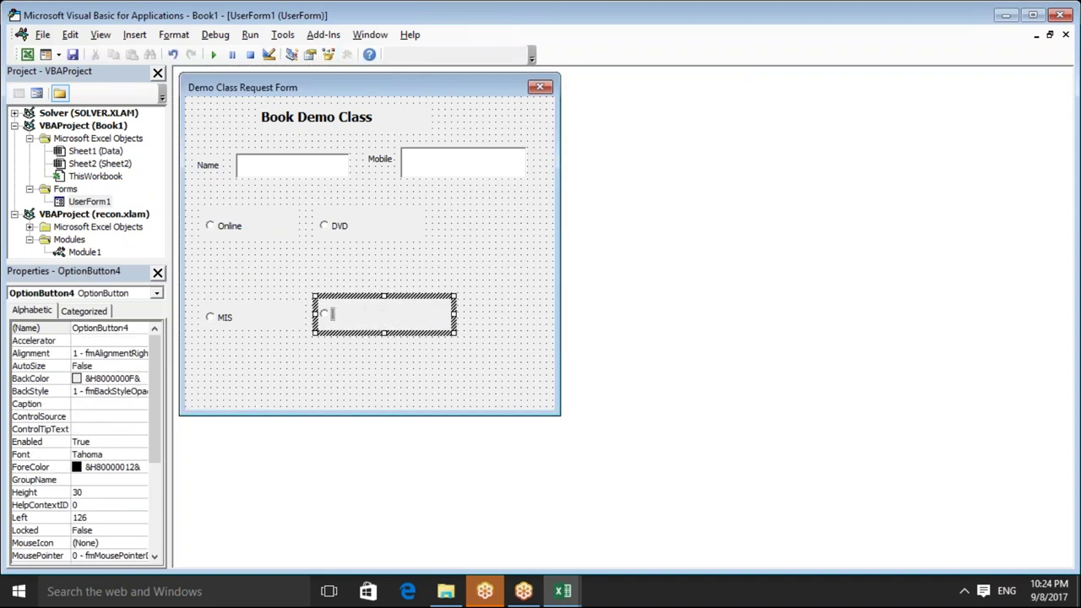
type("VBA")
left_click(402, 342)
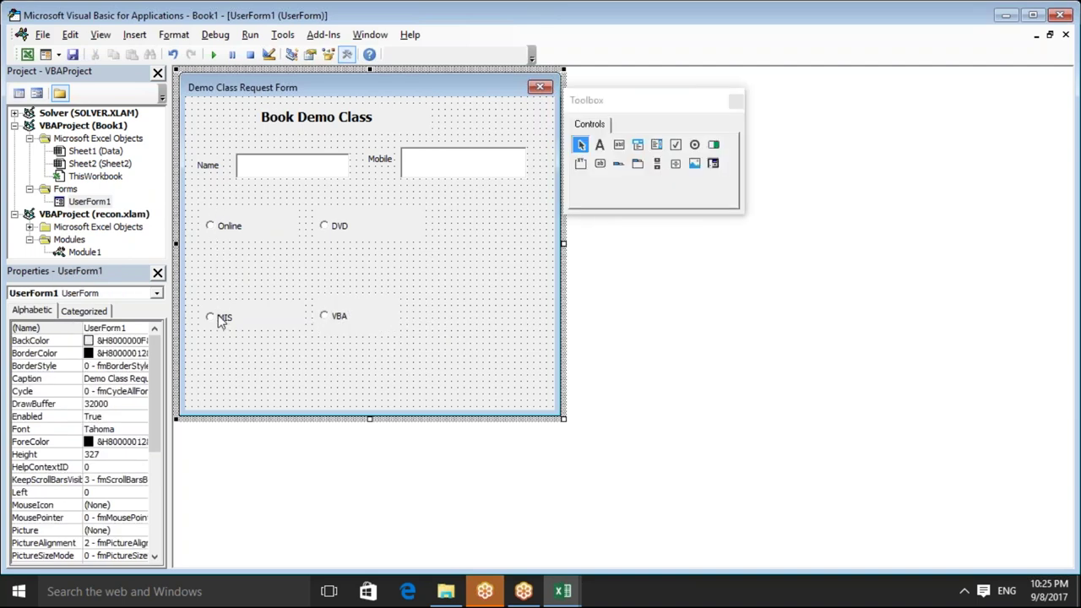
Run the form and pick Online, DVD, then MIS, showing only MIS stays selected
left_click(214, 54)
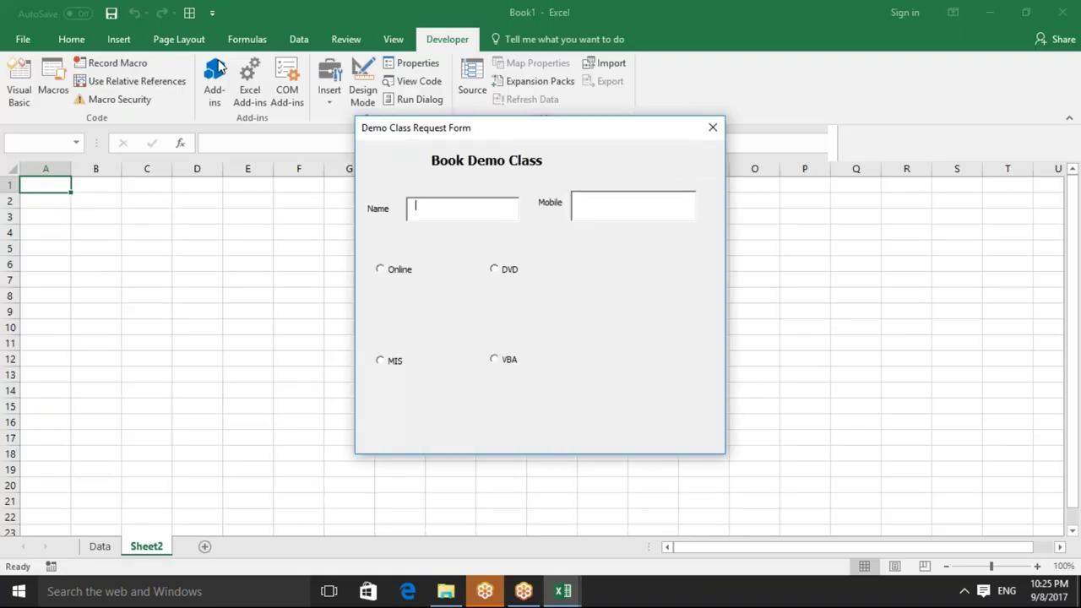
left_click(381, 270)
left_click(495, 272)
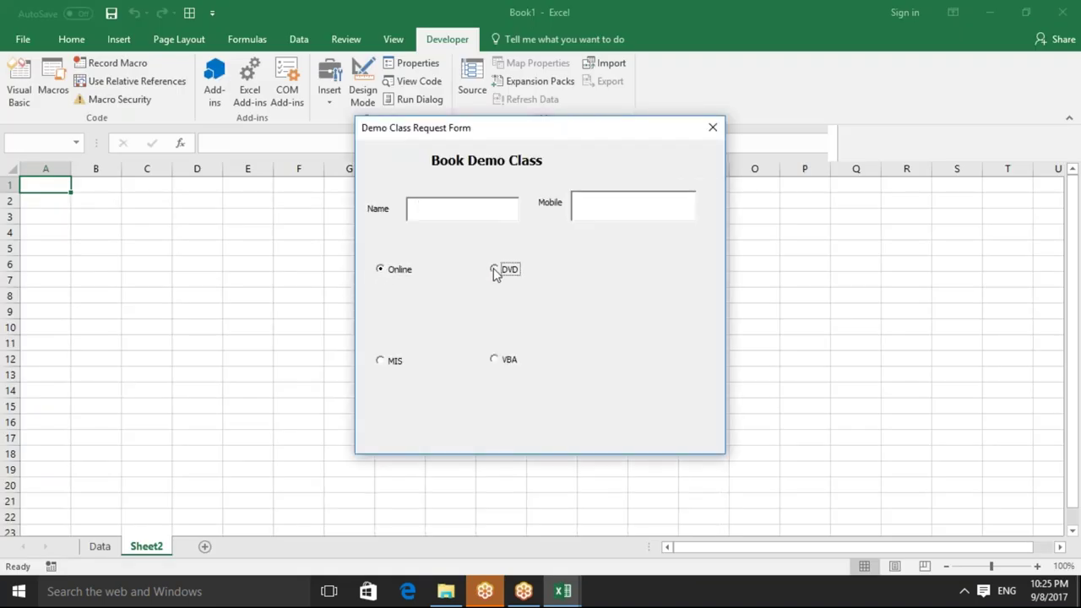
left_click(381, 363)
Close the running form and move Online below VBA and DVD below MIS
left_click(713, 127)
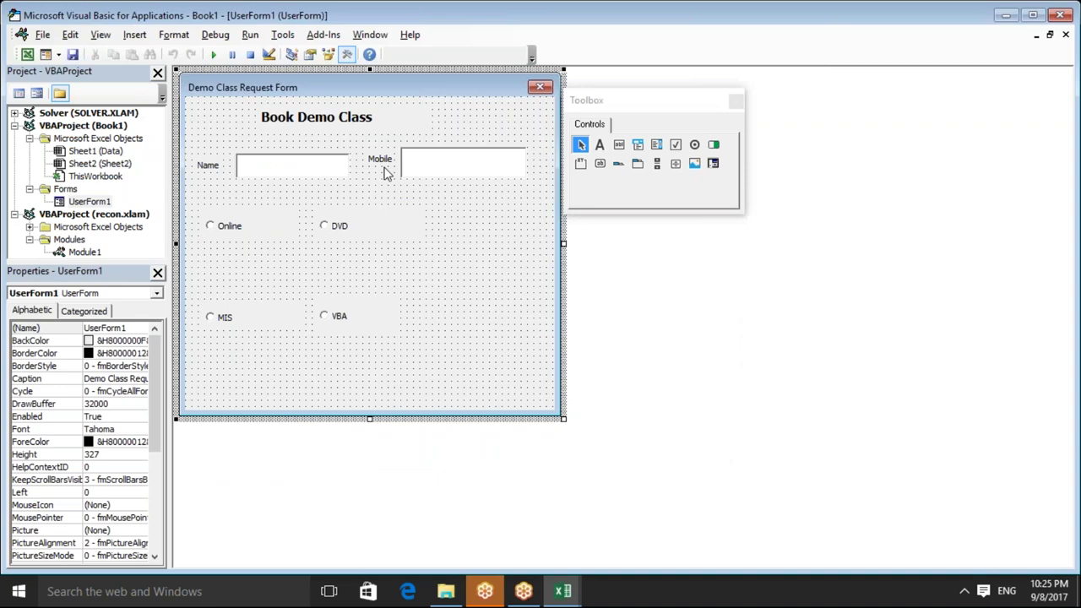
left_click(285, 233)
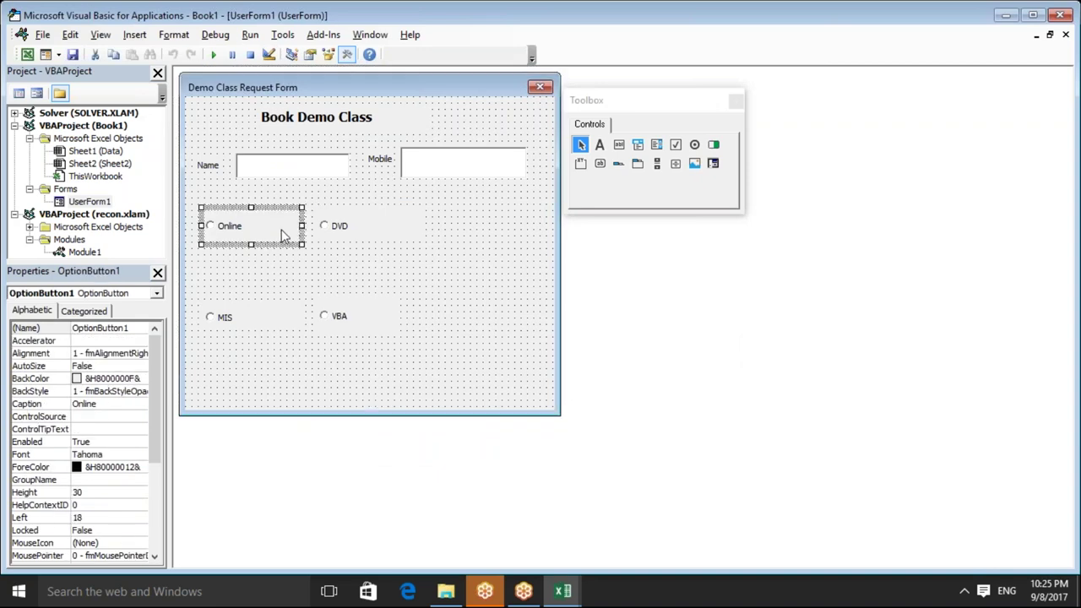
left_click_drag(448, 326, 473, 361)
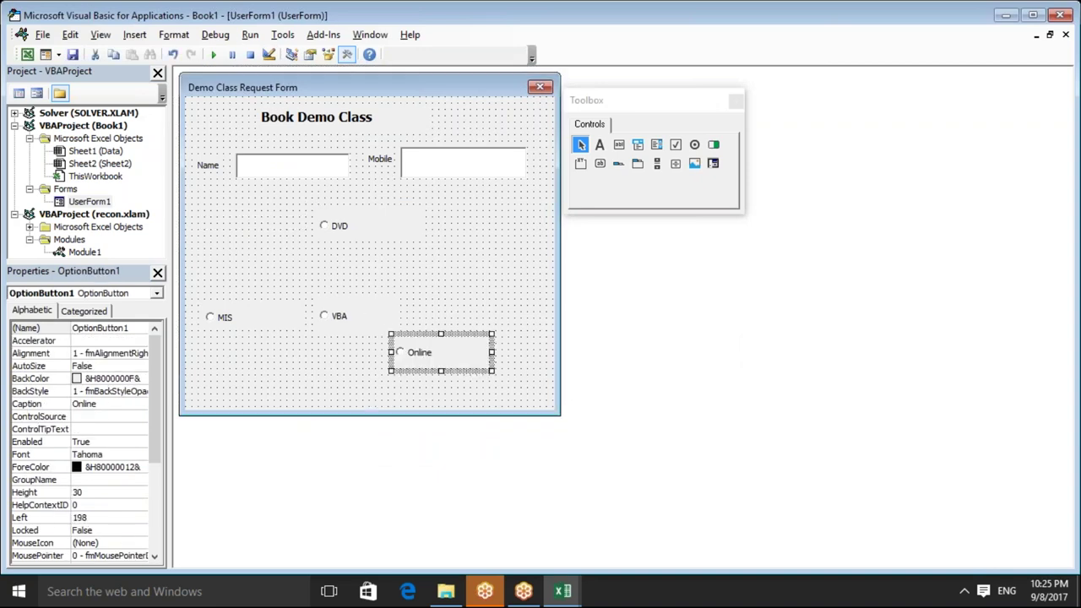
left_click(379, 211)
left_click(379, 216)
mouse_move(395, 245)
left_mouse_down()
mouse_move(370, 396)
mouse_move(345, 378)
left_mouse_up()
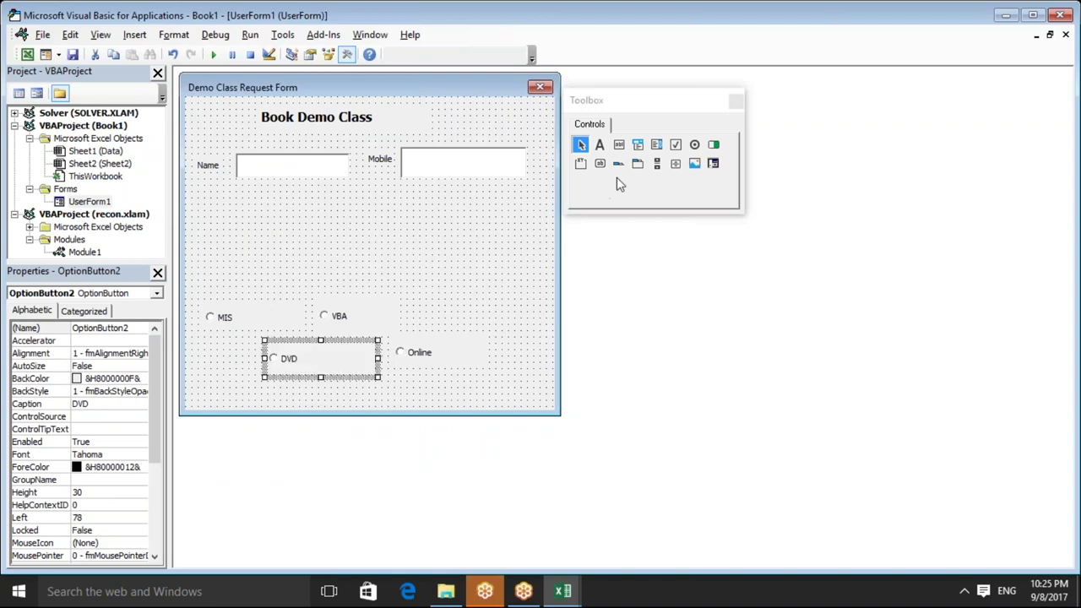
Draw Frame1 across the upper form area and drag DVD and Online into it
left_click(581, 163)
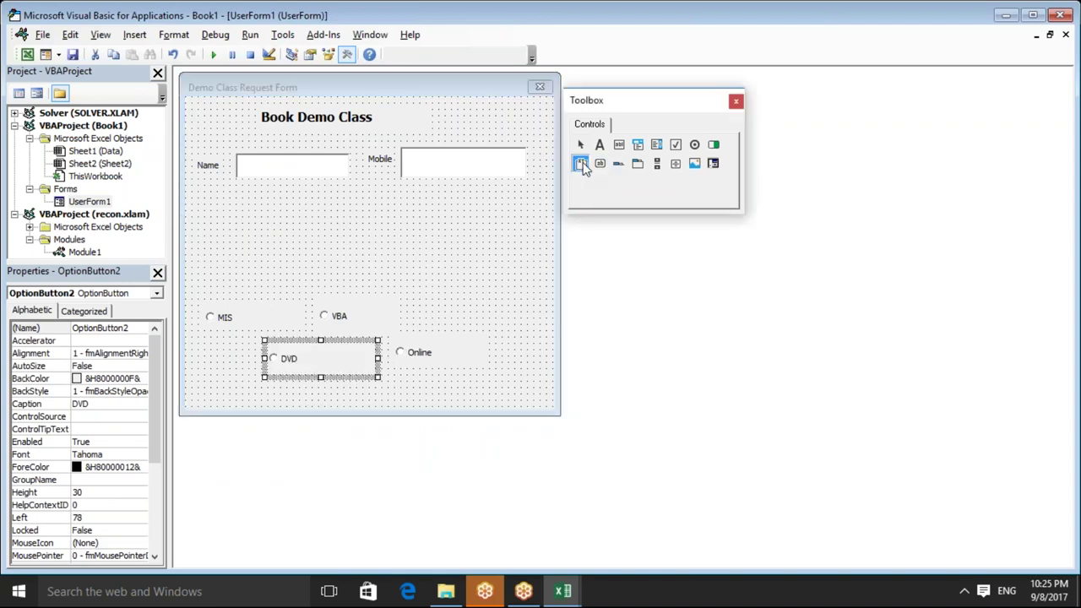
left_click_drag(193, 199, 541, 275)
left_click_drag(354, 360, 285, 239)
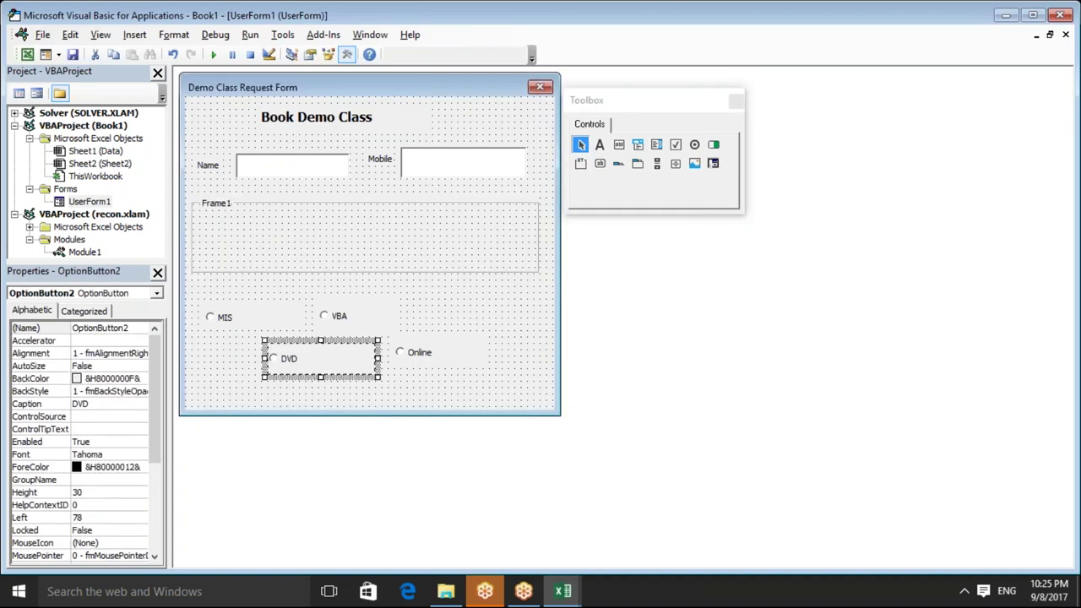
left_click_drag(425, 352, 392, 236)
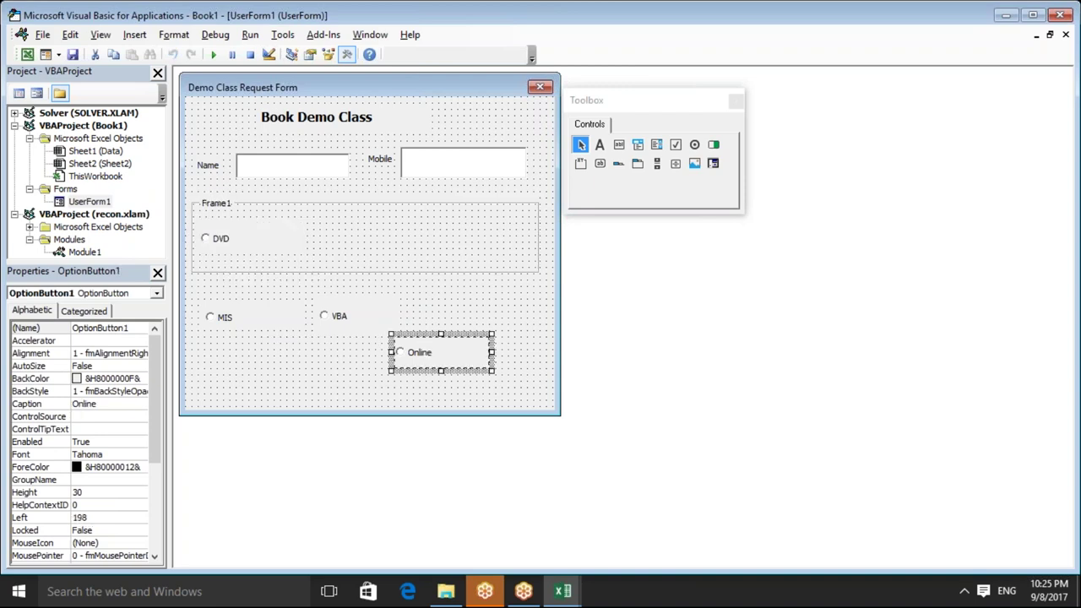
left_click(489, 325)
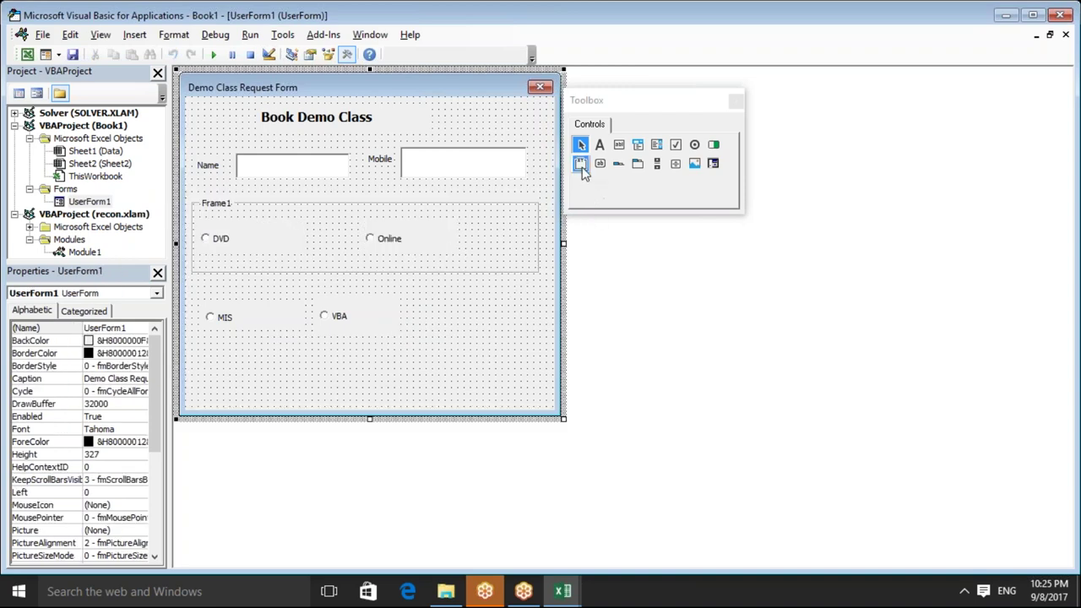
left_click(581, 166)
Draw Frame2, drag VBA and MIS into it, then move it under Frame1 and widen it
left_click_drag(199, 335, 420, 392)
left_click_drag(337, 316, 340, 363)
left_click_drag(241, 318, 252, 369)
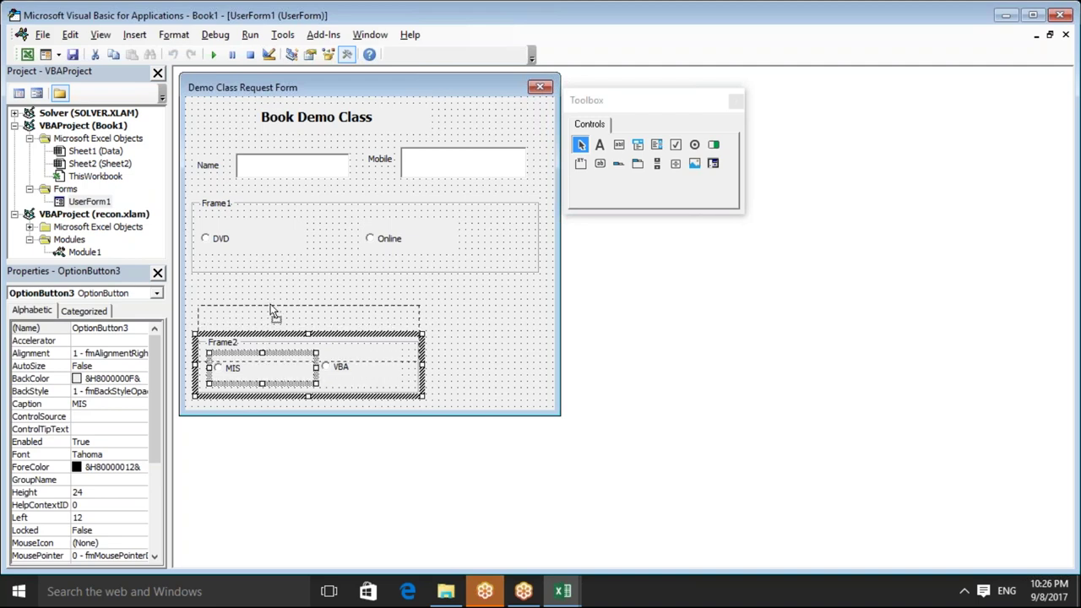
left_click_drag(268, 335, 274, 285)
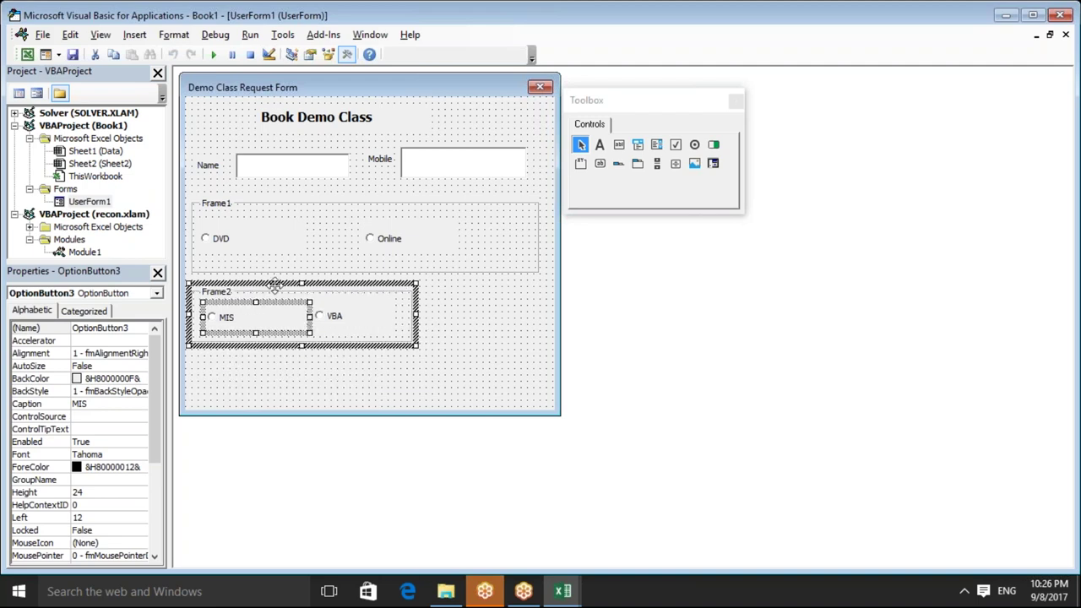
left_click(430, 356)
left_click(418, 329)
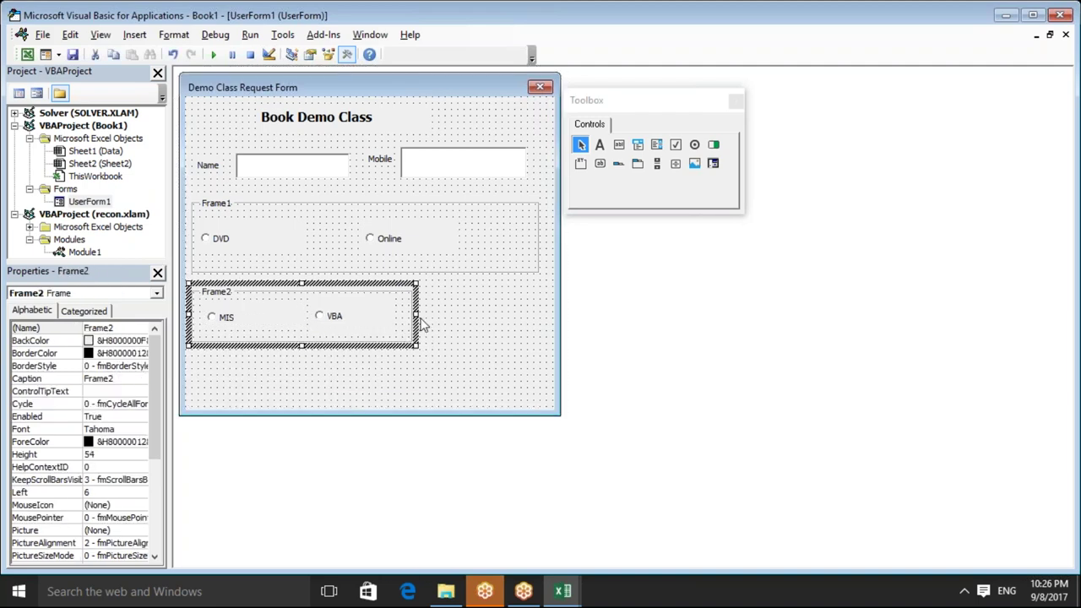
left_click_drag(417, 315, 500, 311)
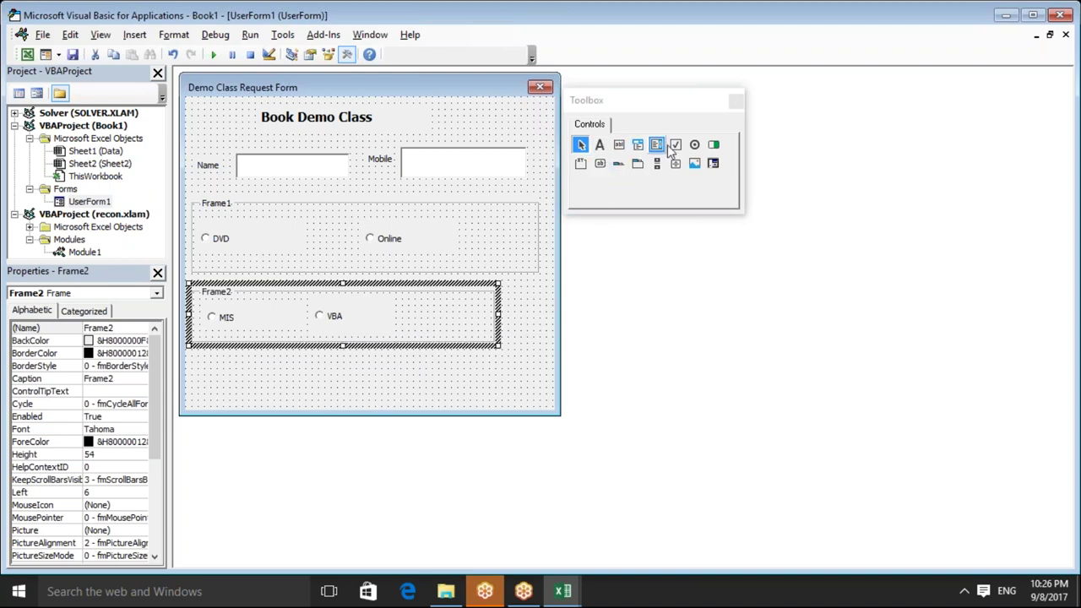
Draw an option button captioned Excel inside Frame2, then run the form and choose DVD
left_click(693, 147)
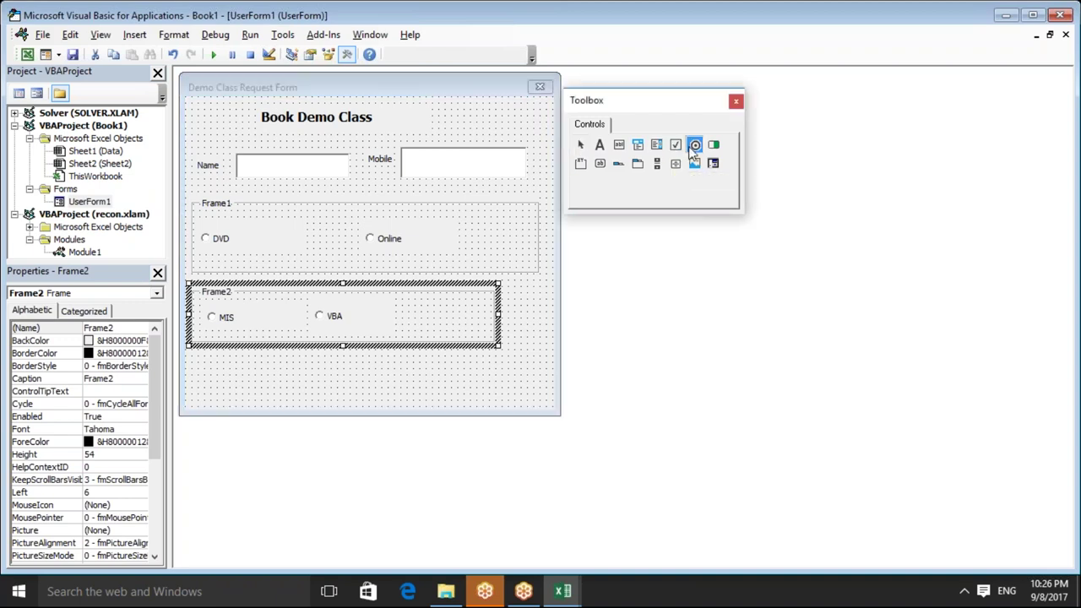
left_click(407, 302)
left_click_drag(407, 302, 490, 336)
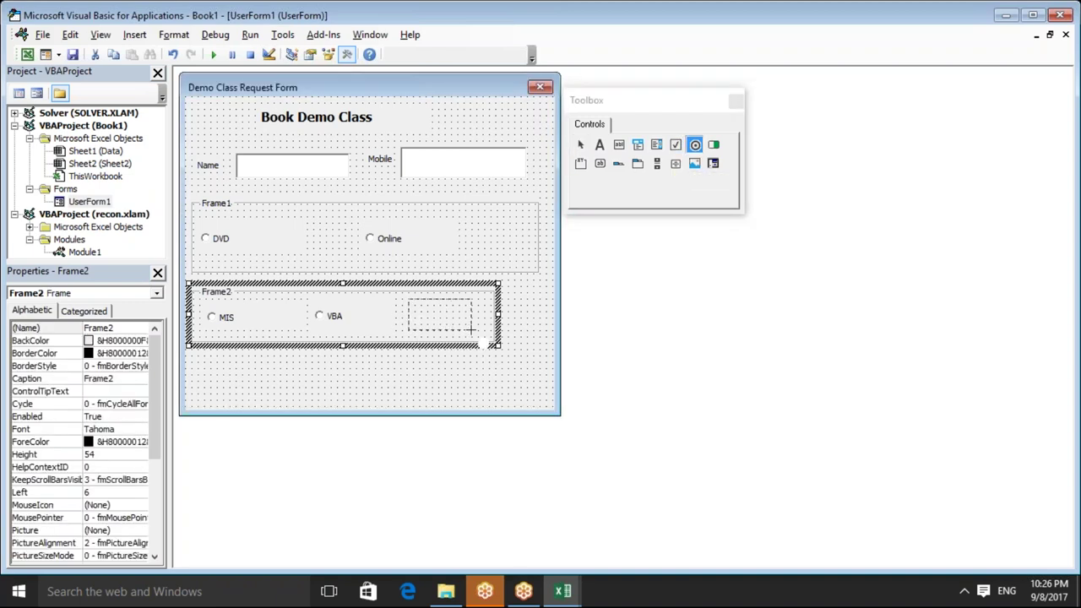
left_click(464, 329)
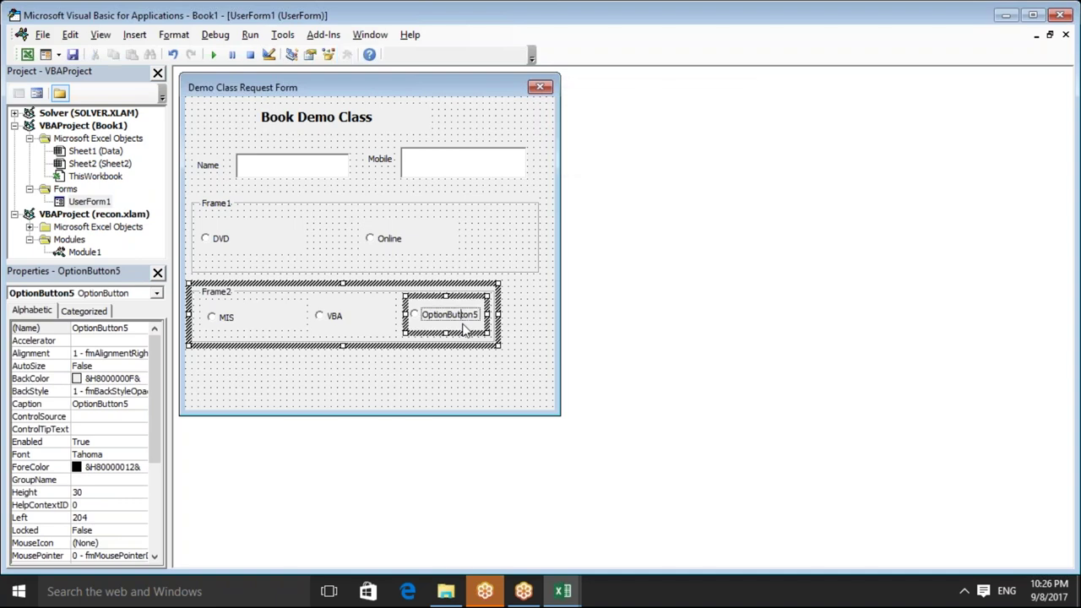
key("BackSpace")
key("BackSpace")
key("BackSpace")
key("BackSpace")
key("BackSpace")
key("BackSpace")
key("BackSpace")
key("BackSpace")
type("Excel")
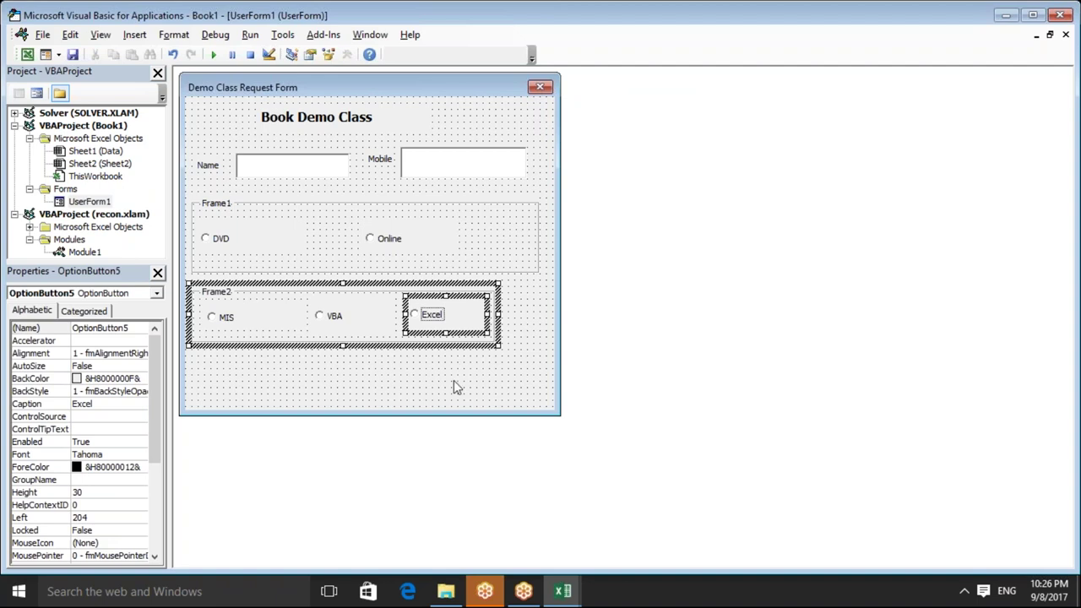
left_click(452, 382)
left_click(213, 55)
left_click(377, 283)
Choose Online, MIS, then DVD, confirming DVD and MIS stay chosen together, then close the form
left_click(548, 286)
left_click(393, 287)
left_click(395, 365)
left_click(377, 284)
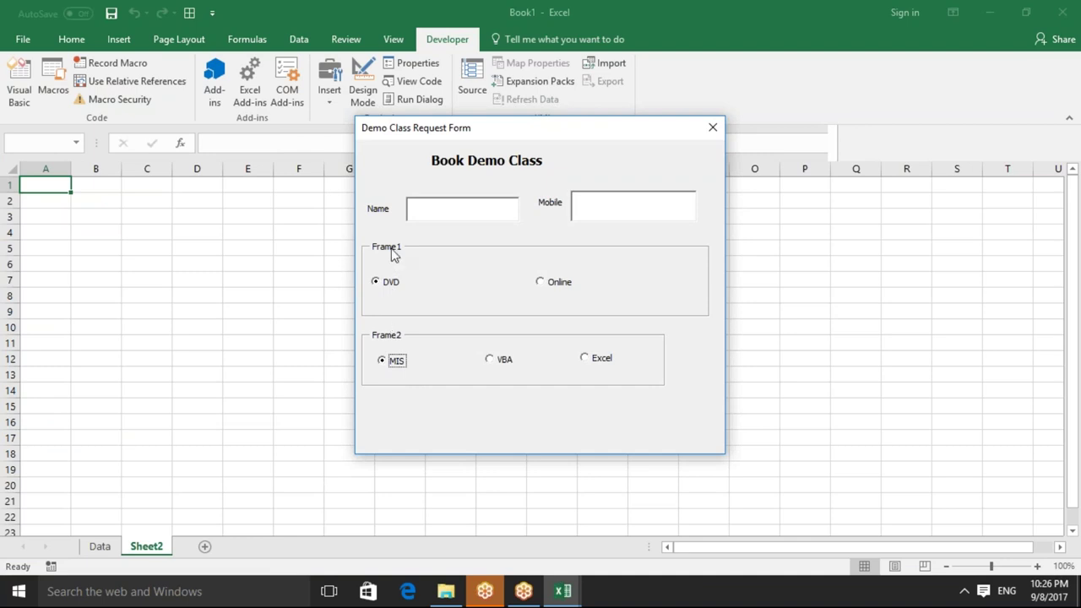
left_click(720, 135)
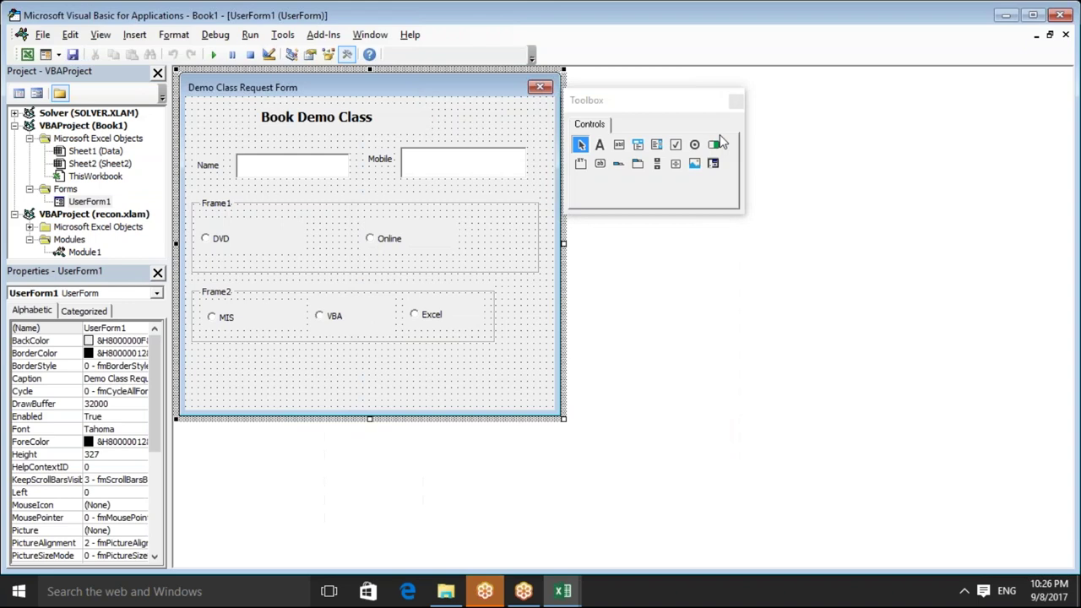
Copy E7 and set Paste Special on F5 to Formulas with the Add operation, then cancel
left_click(27, 55)
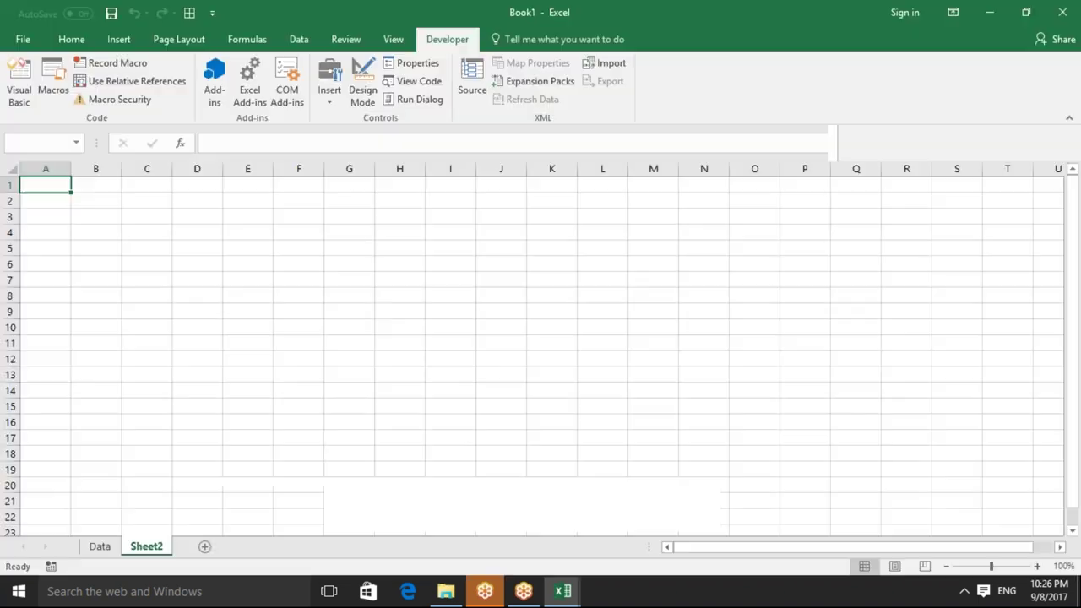
right_click(451, 224)
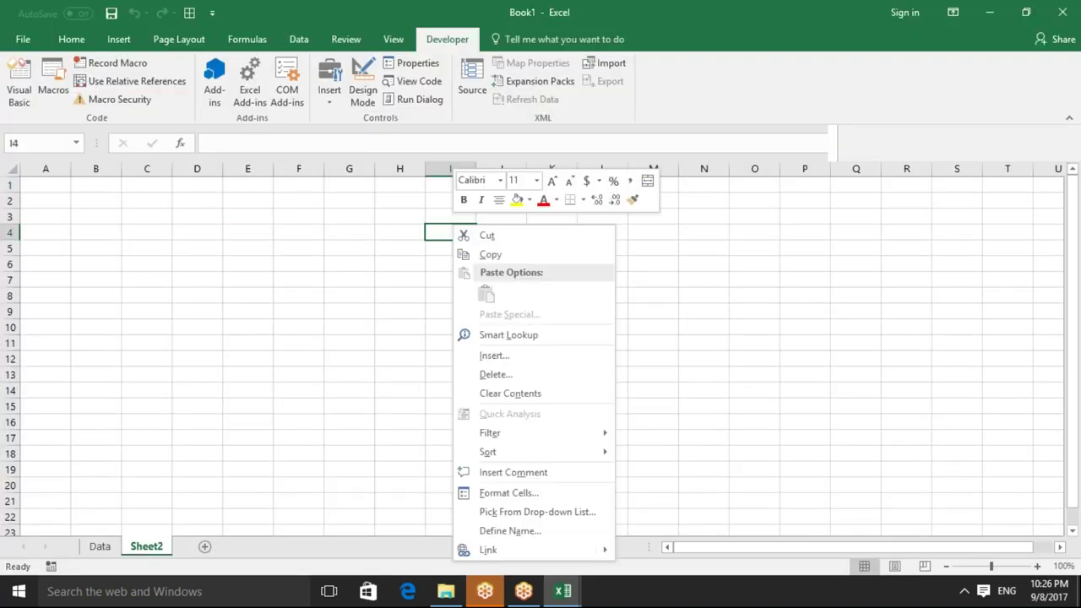
left_click(269, 283)
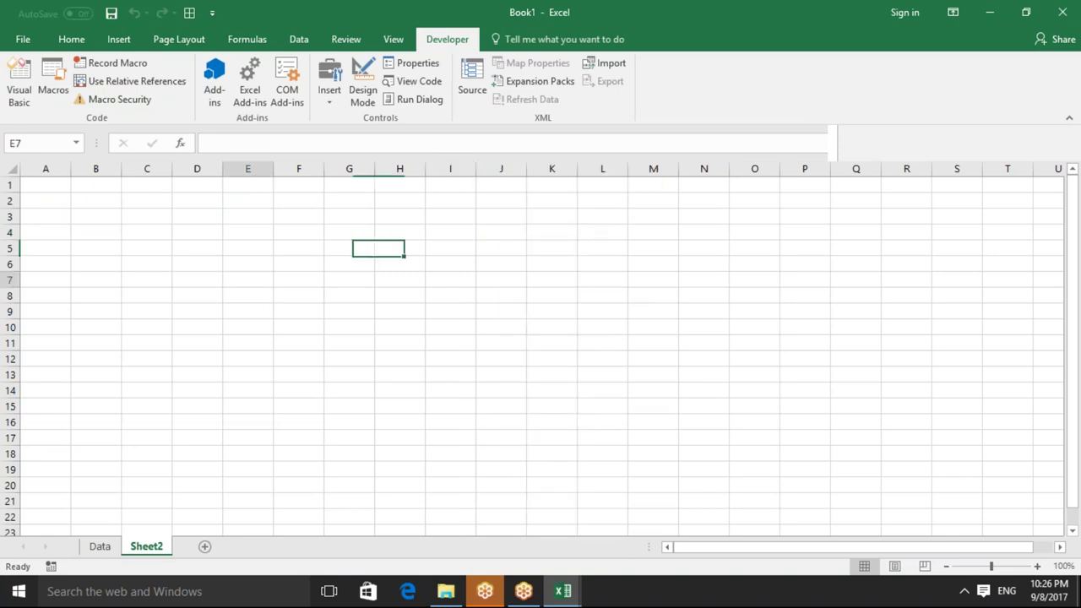
key("ctrl+c")
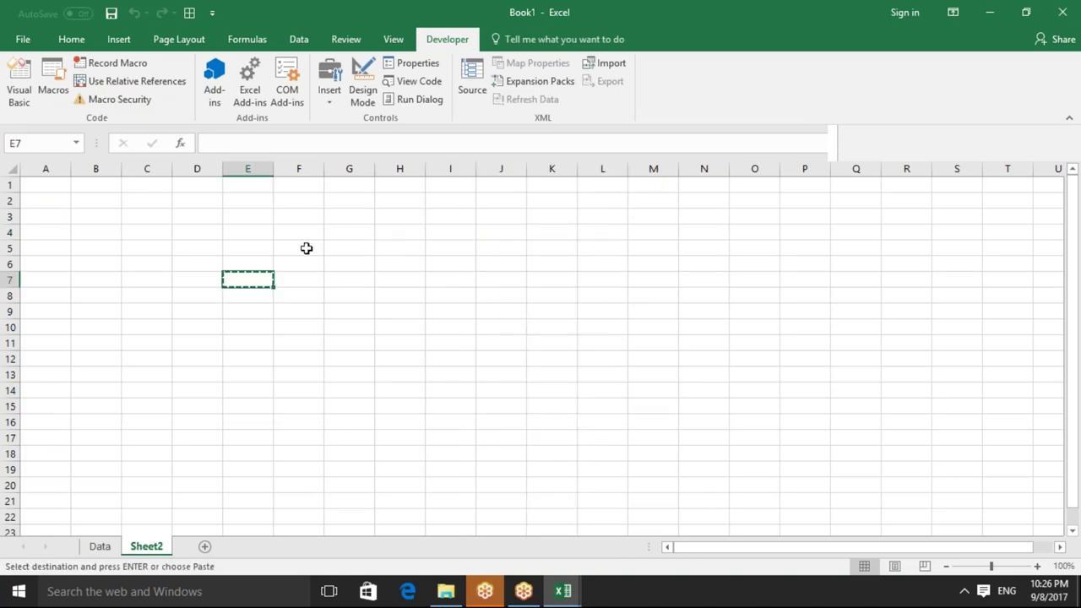
right_click(306, 248)
left_click(344, 309)
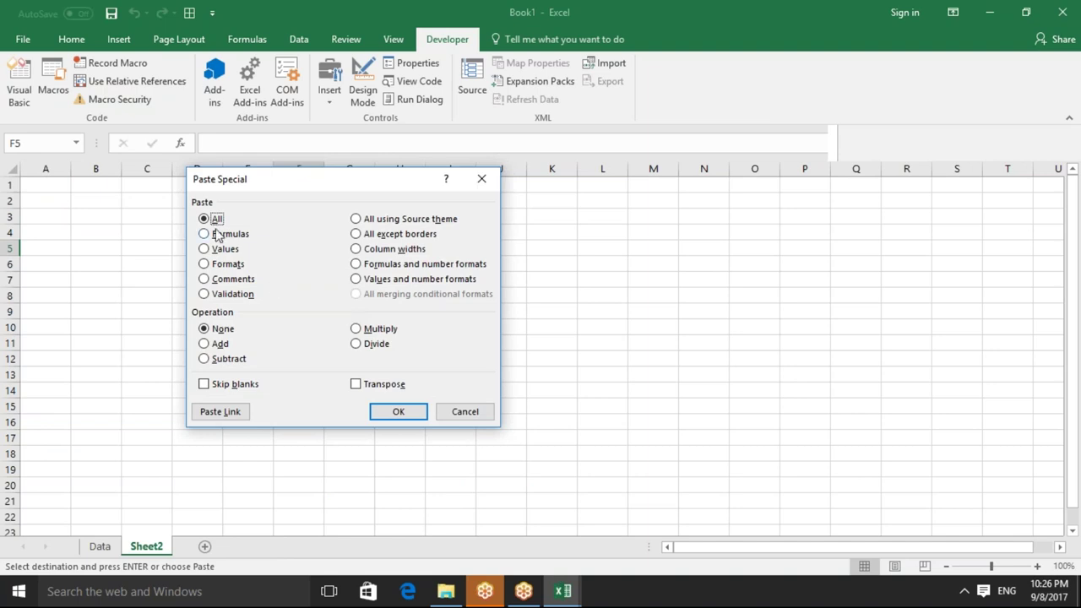
left_click(204, 344)
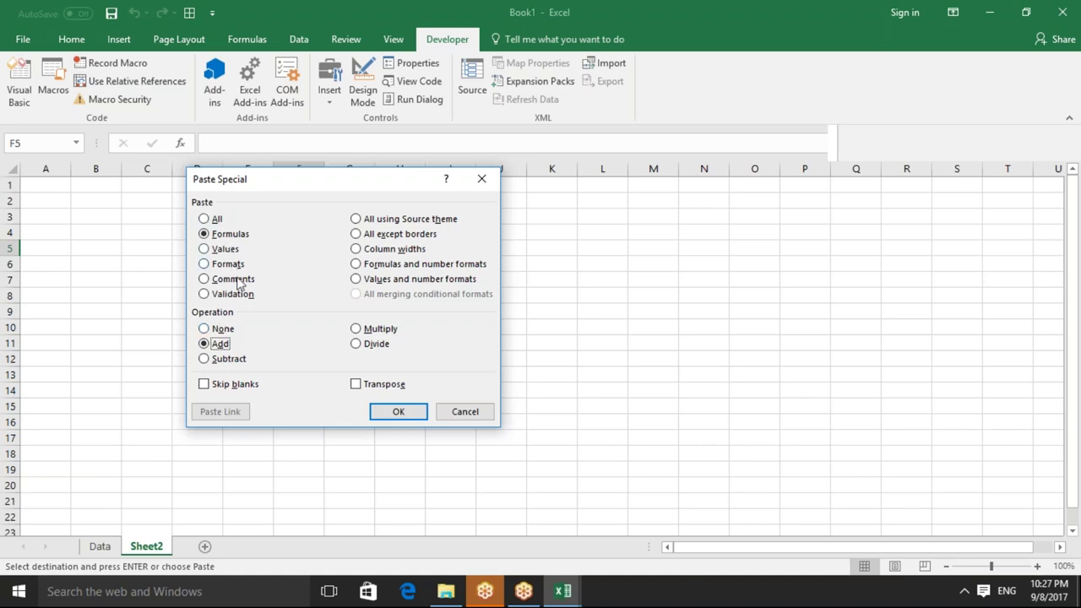
key("Escape")
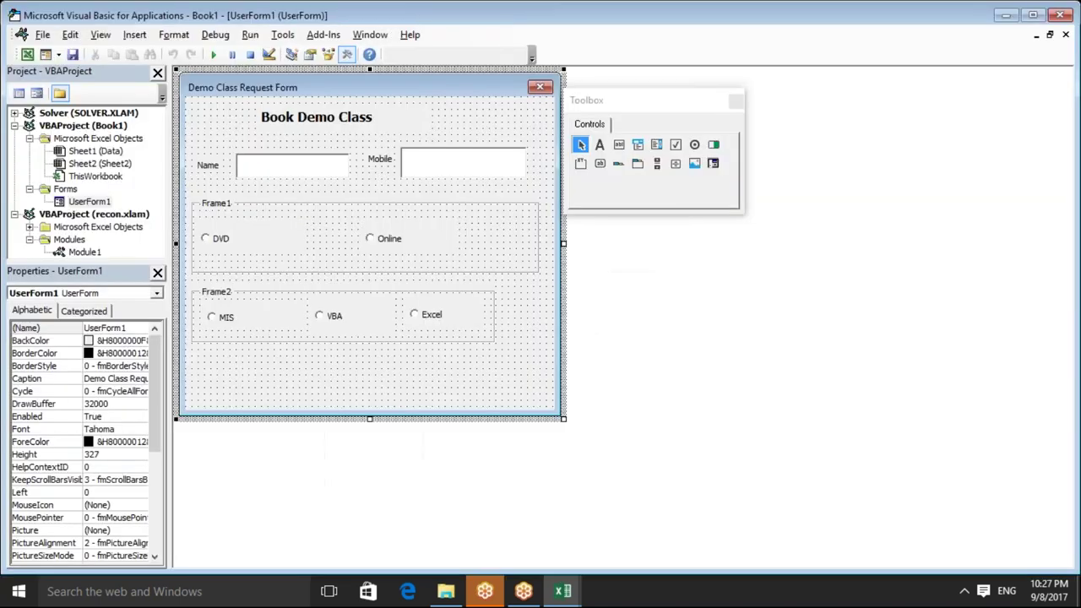
Set the caption of the frame holding DVD and Online to Type
left_click(296, 256)
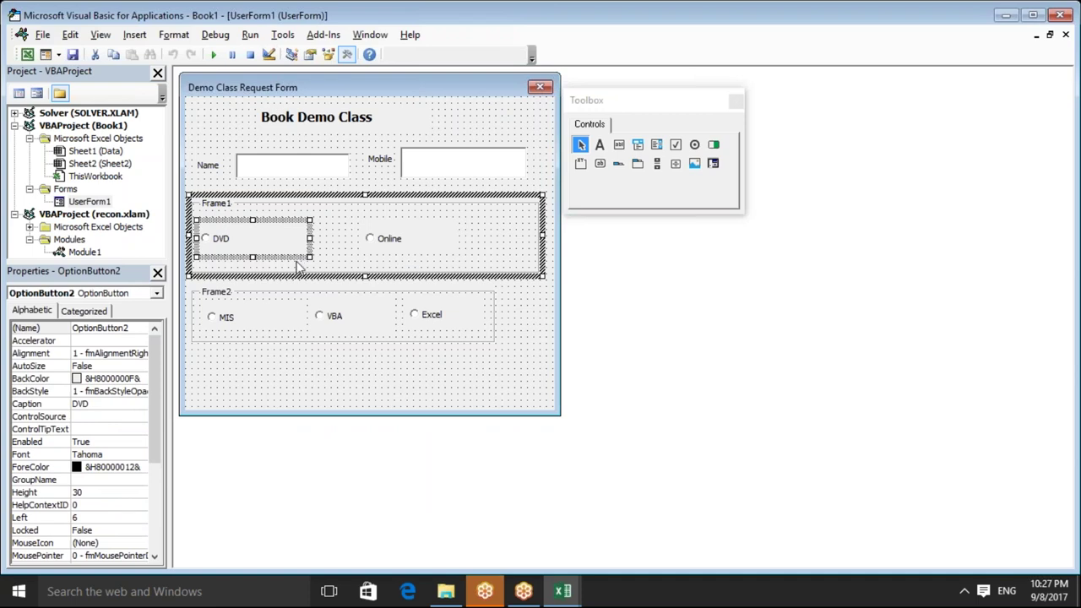
left_click(297, 266)
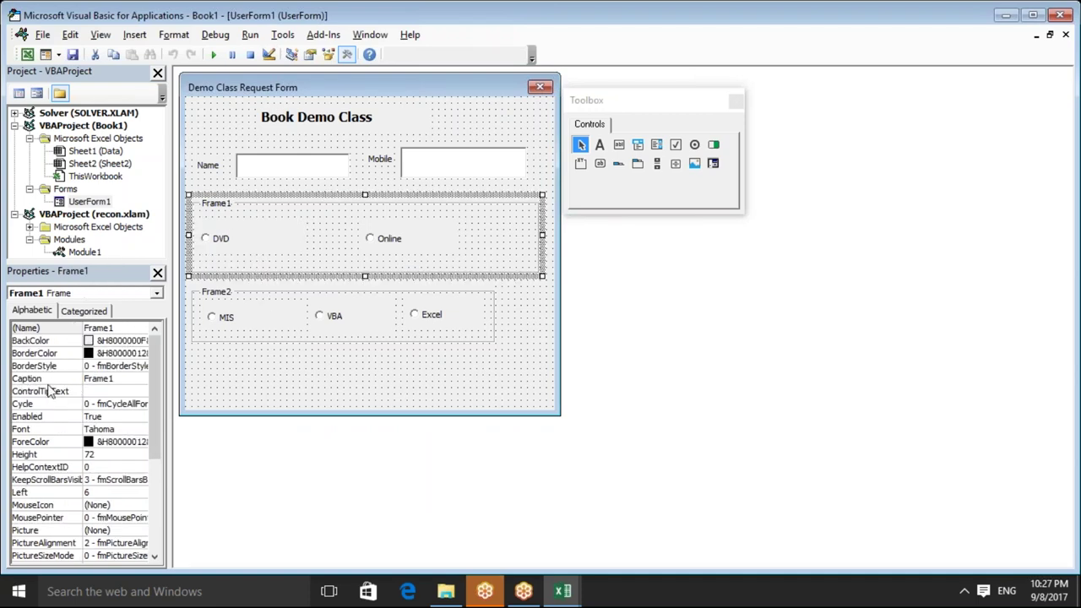
left_click(115, 379)
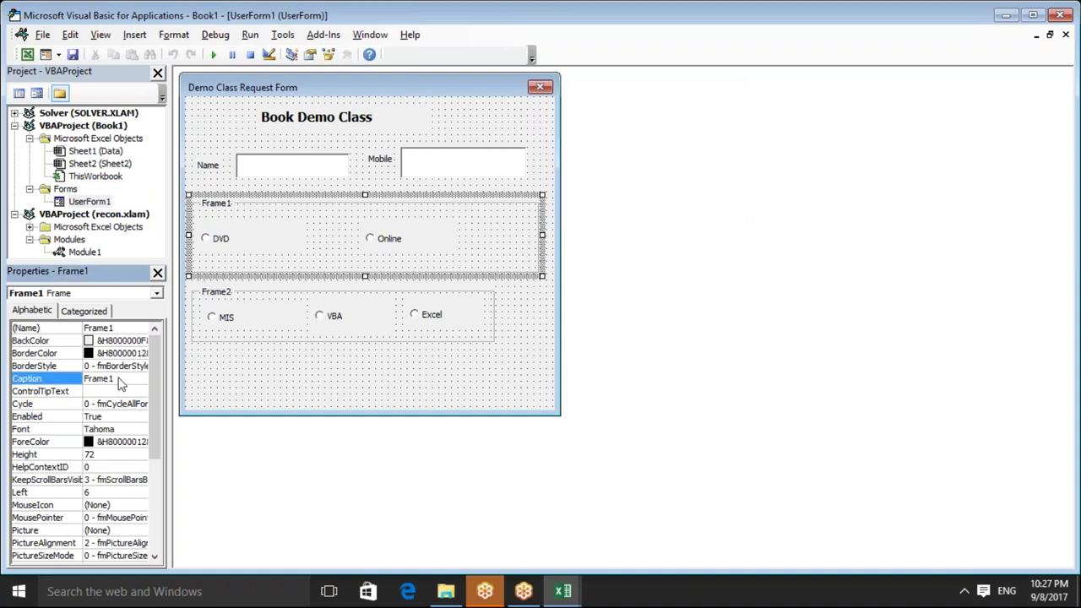
left_click_drag(114, 380, 53, 369)
type("Type")
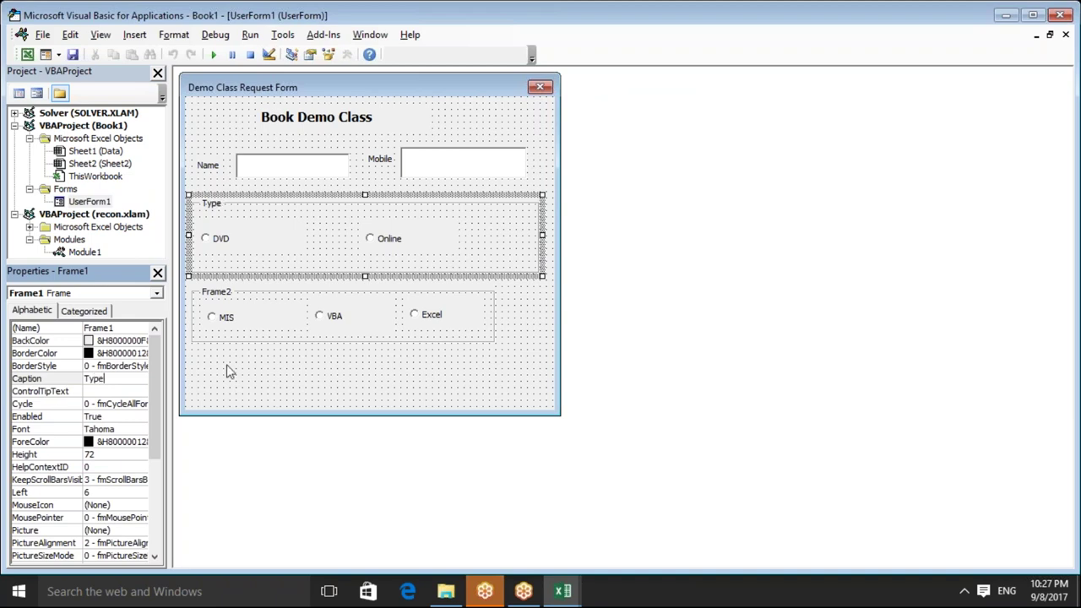
Set the caption of the frame holding MIS, VBA and Excel to Course
left_click(249, 349)
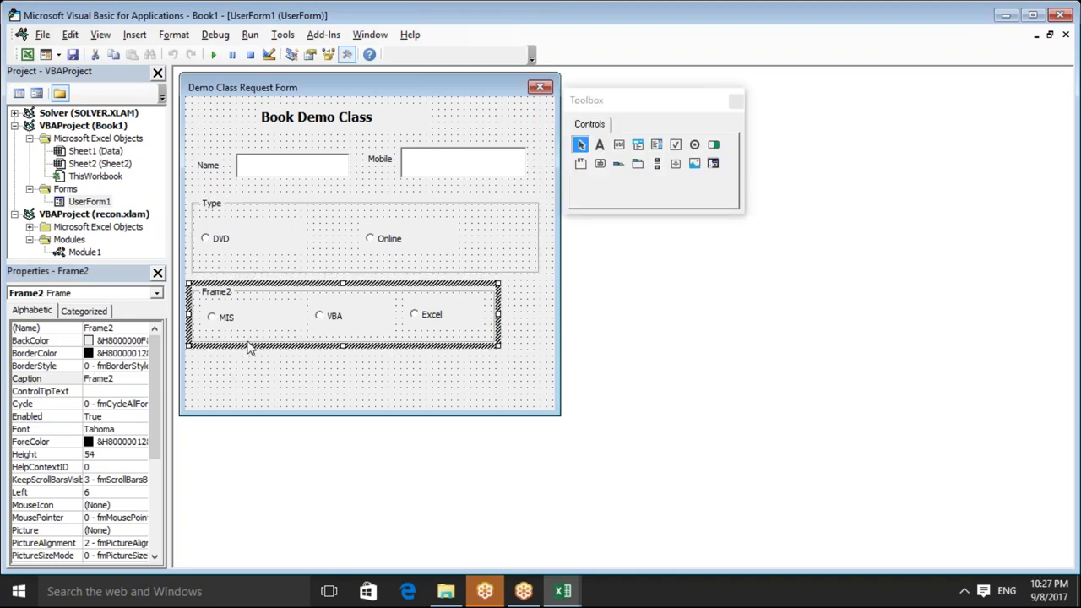
left_click(114, 379)
key("BackSpace")
key("BackSpace")
key("BackSpace")
key("BackSpace")
key("BackSpace")
key("BackSpace")
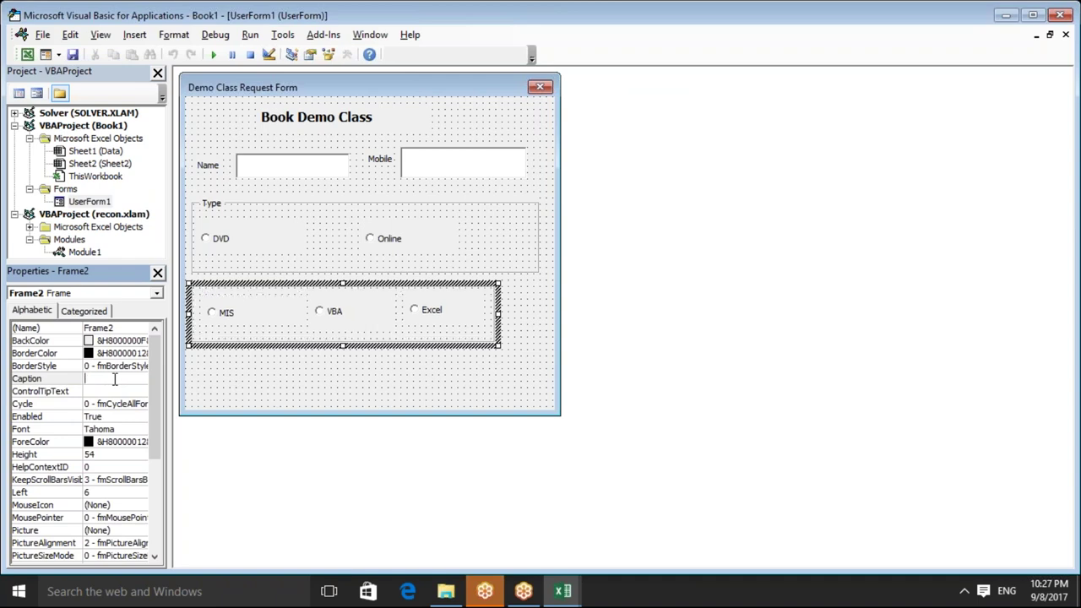
type("C")
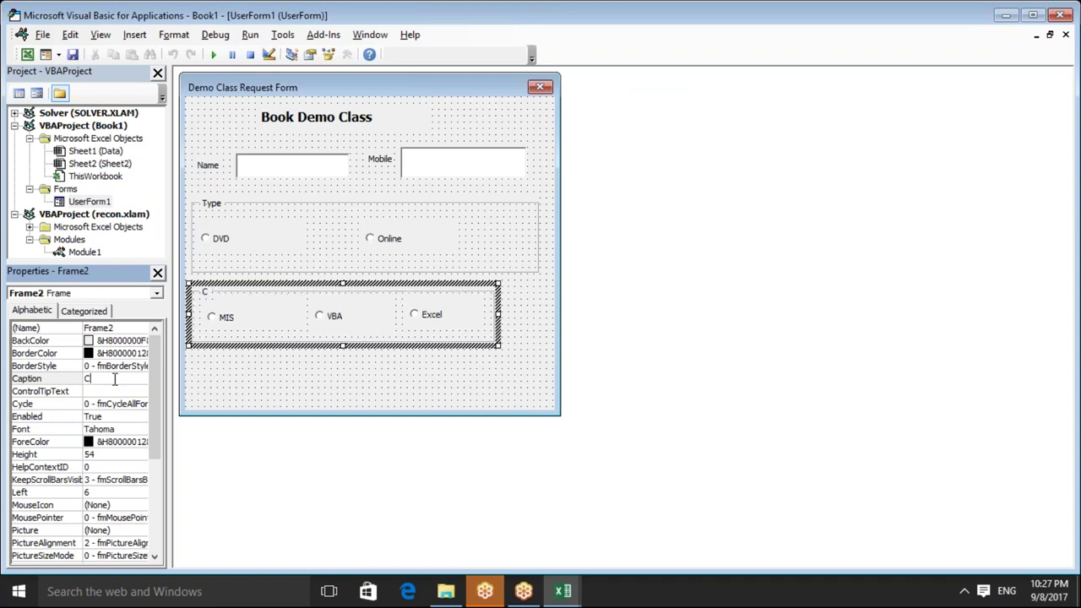
type("ourse")
left_click(249, 395)
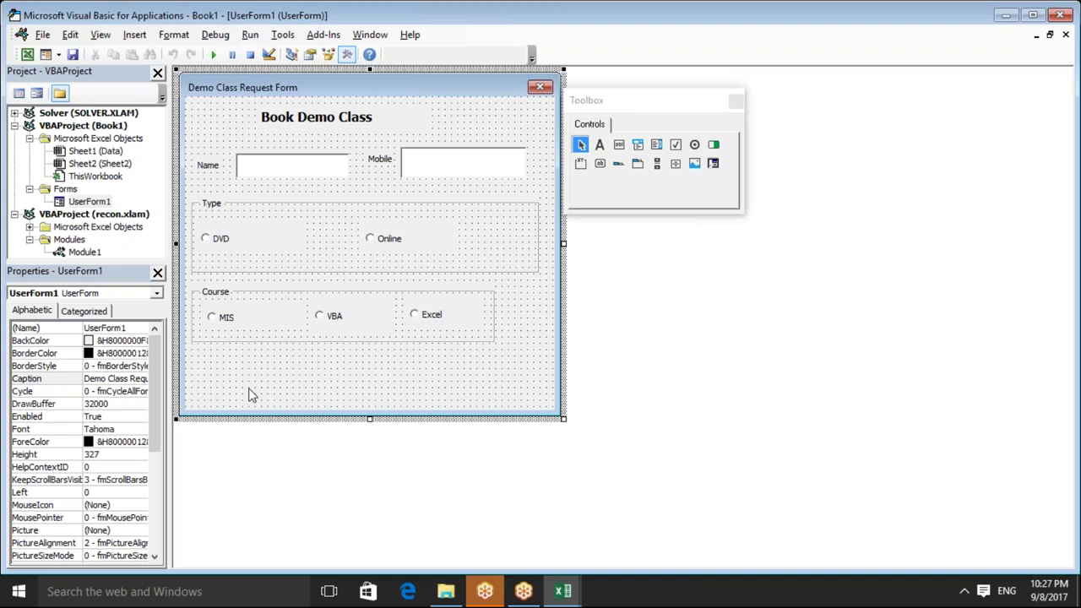
Draw a command button at the form's lower right, caption it Submit, and switch to Excel
left_click(601, 164)
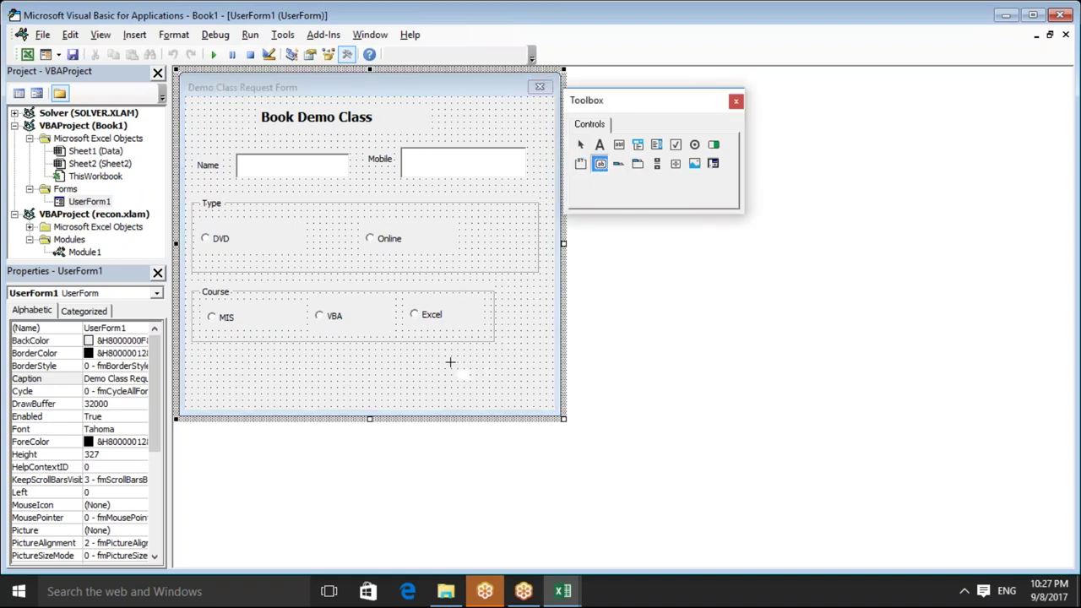
left_click_drag(442, 354, 535, 389)
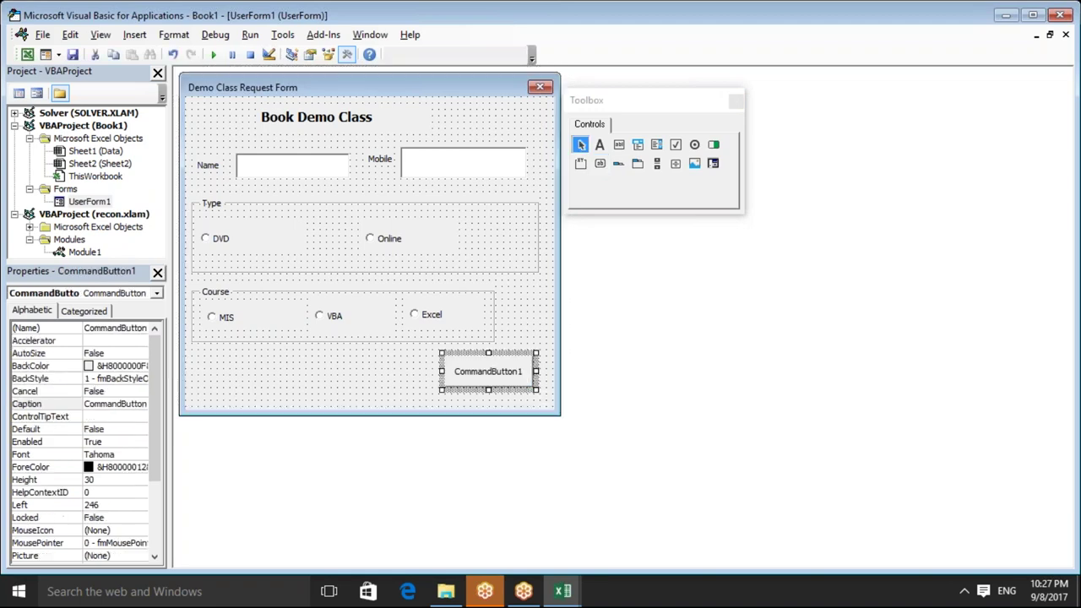
left_click(519, 373)
key("BackSpace")
key("BackSpace")
key("BackSpace")
key("BackSpace")
key("BackSpace")
key("BackSpace")
key("BackSpace")
key("BackSpace")
type("Submit")
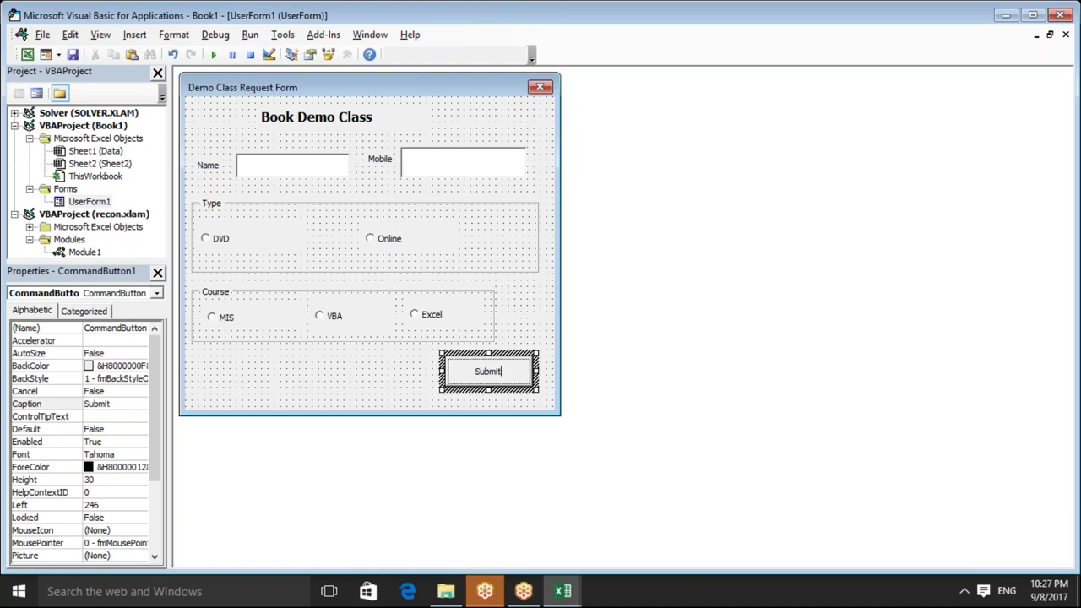
left_click(521, 328)
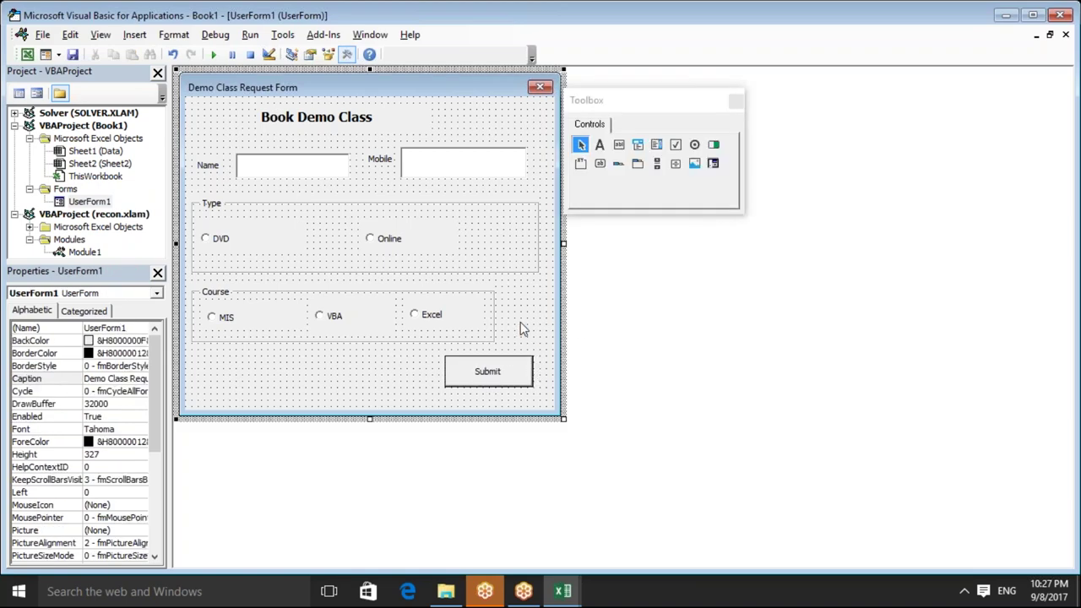
key("alt+Tab")
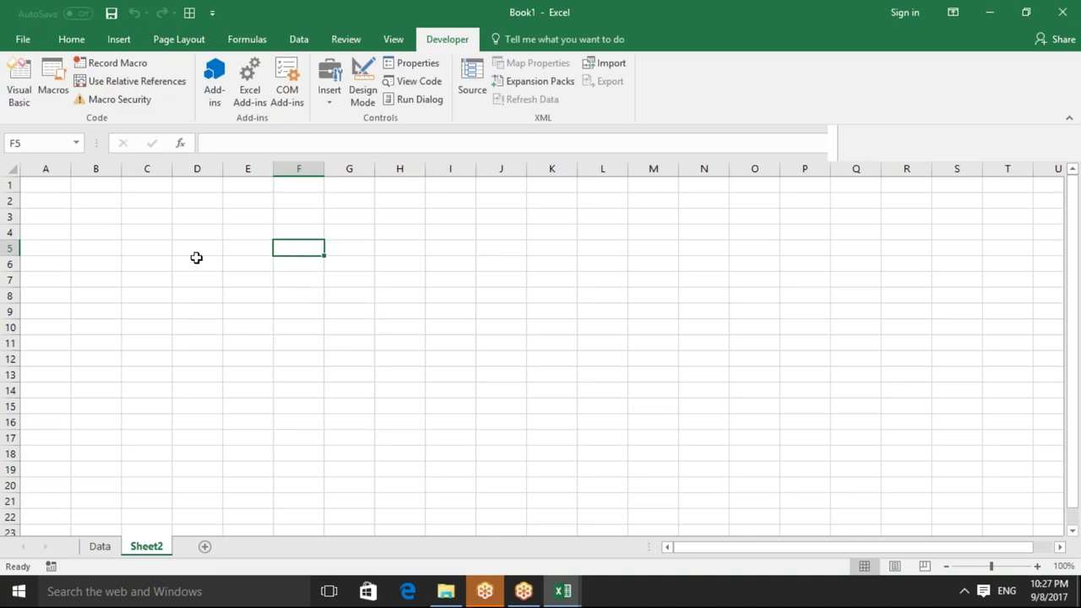
Begin typing Name and Mobile headers on the wrong sheet, then cancel the entry
left_click(54, 186)
key("F2")
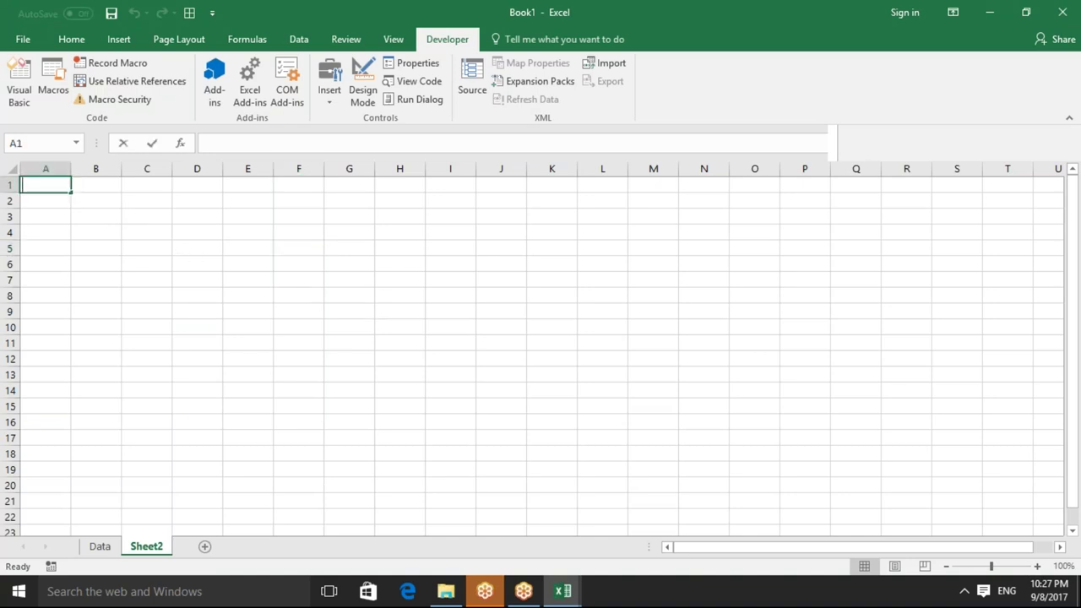
type("Nam")
key("BackSpace")
type("me")
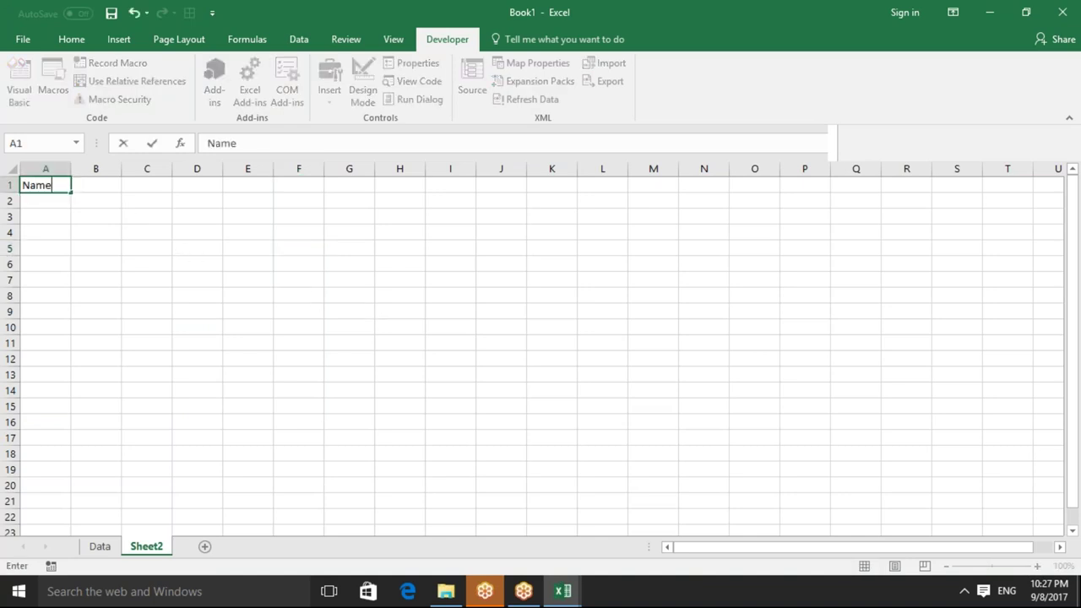
key("Tab")
type("M")
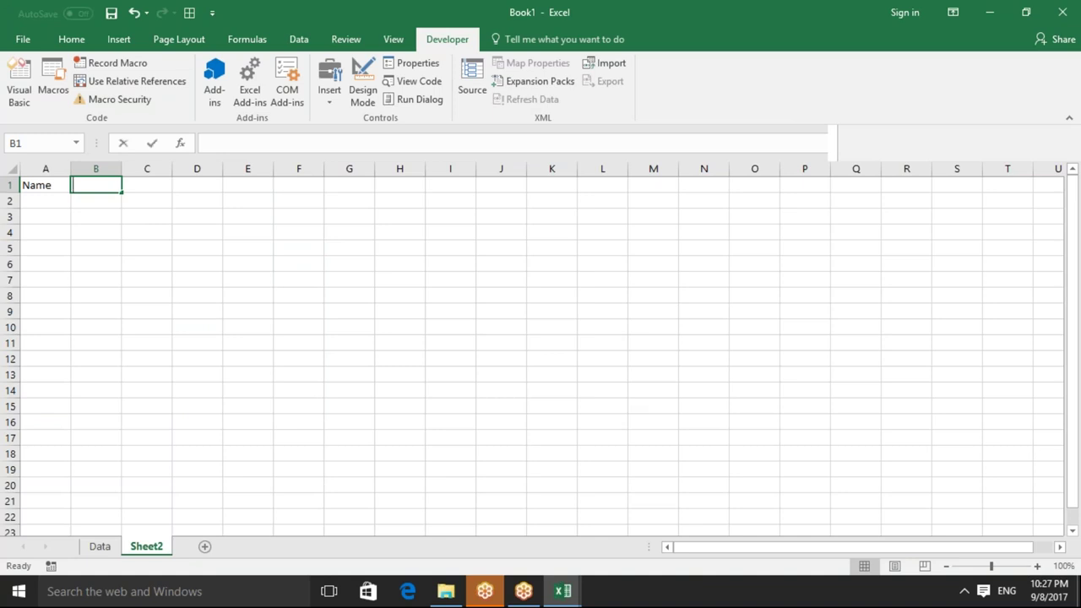
type("obile")
key("Escape")
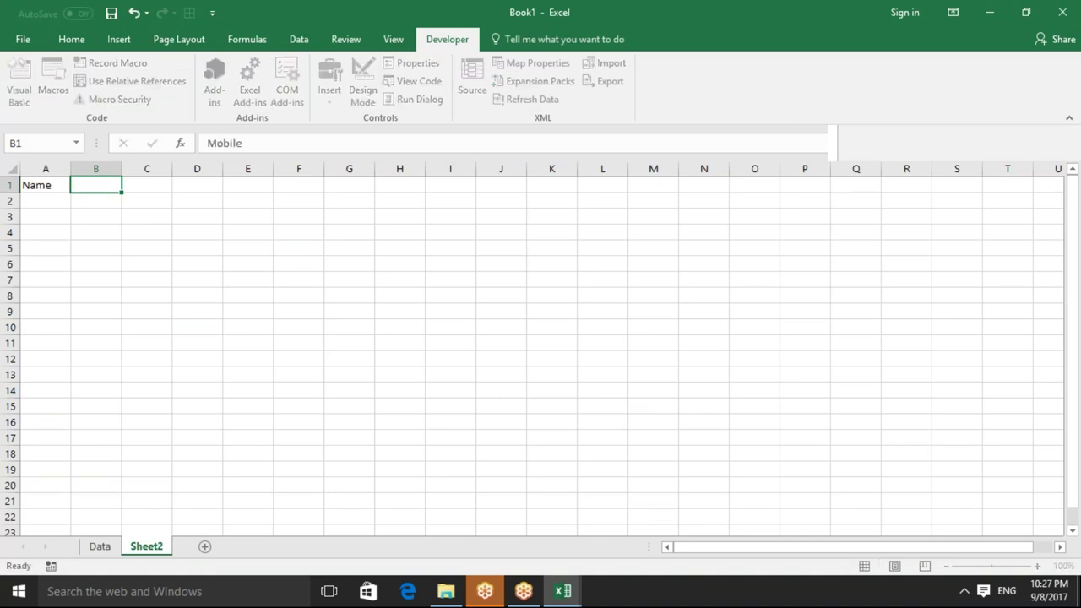
On the Data sheet, enter headers Name, Mobile, Type and Course in A1:D1
left_click(108, 547)
left_click(60, 187)
type("Name")
key("Tab")
type("Mobile")
key("Tab")
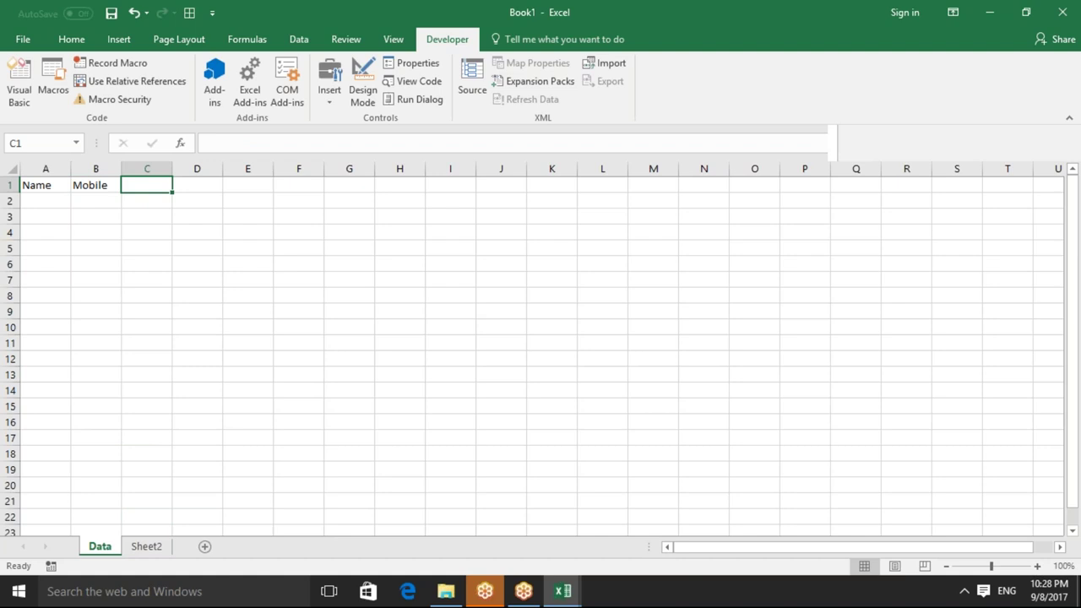
type("Type")
key("Tab")
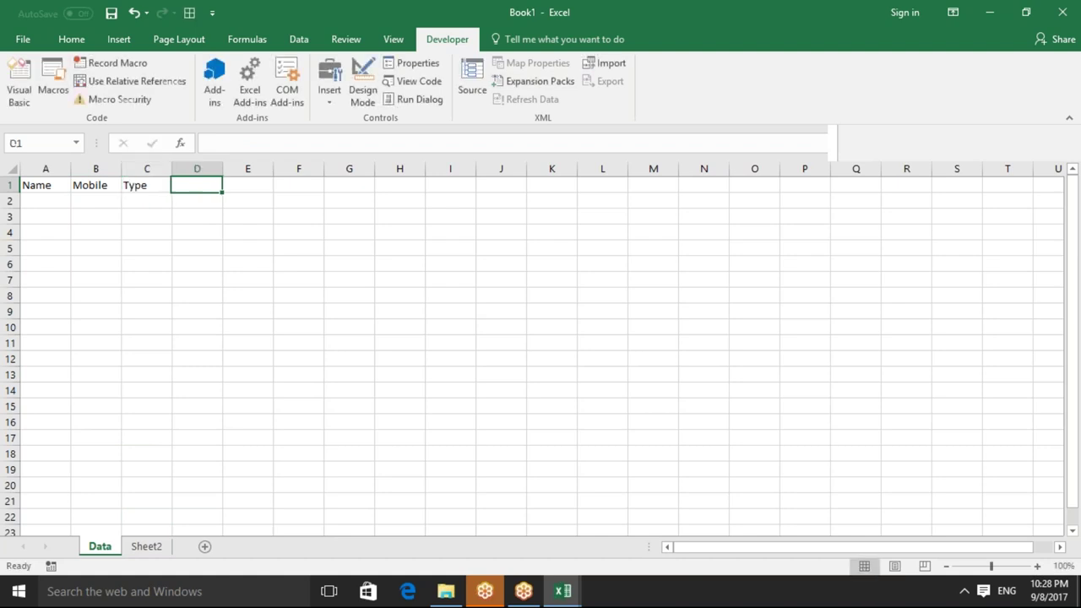
type("Course")
left_click(34, 203)
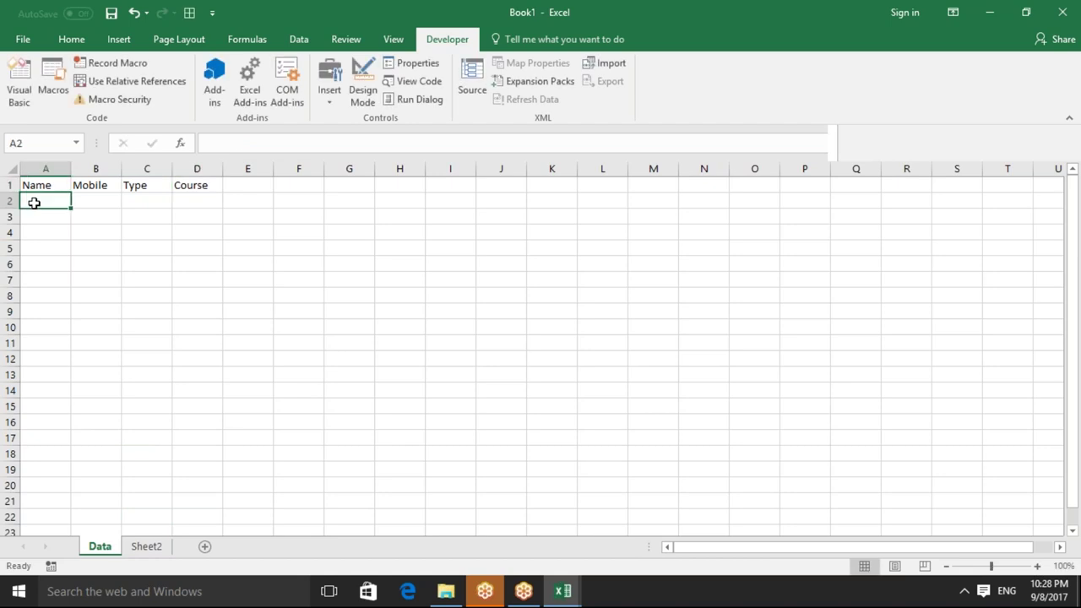
key("alt+F11")
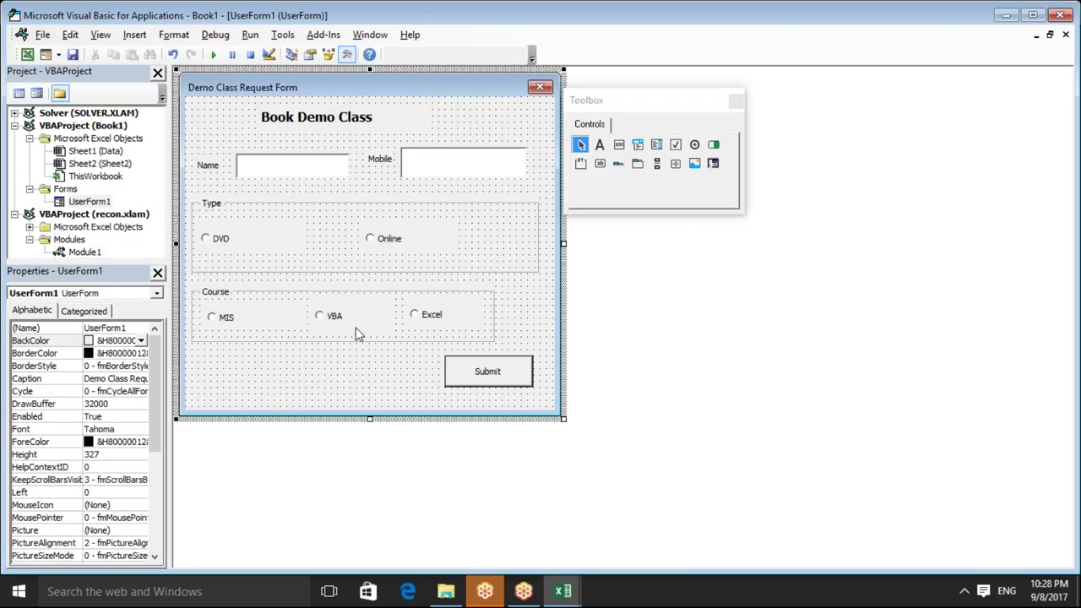
In Submit's click procedure, write Sheets("data").Range("A65000").End(xlUp).Offset(1,0).Value = Me.TextBox1.Value
double_click(463, 366)
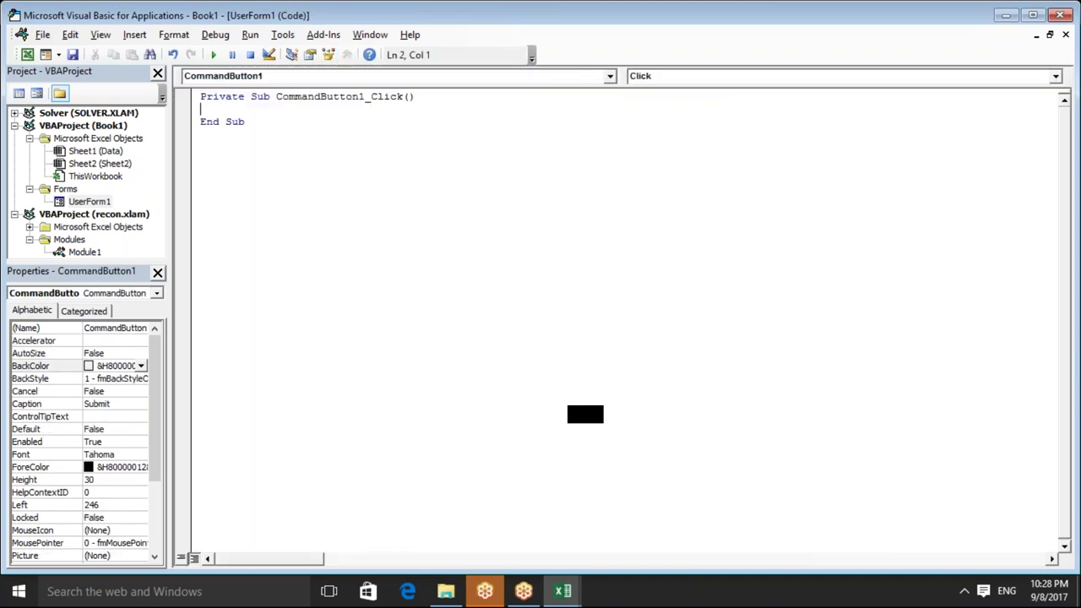
key("Return")
key("Return")
key("Return")
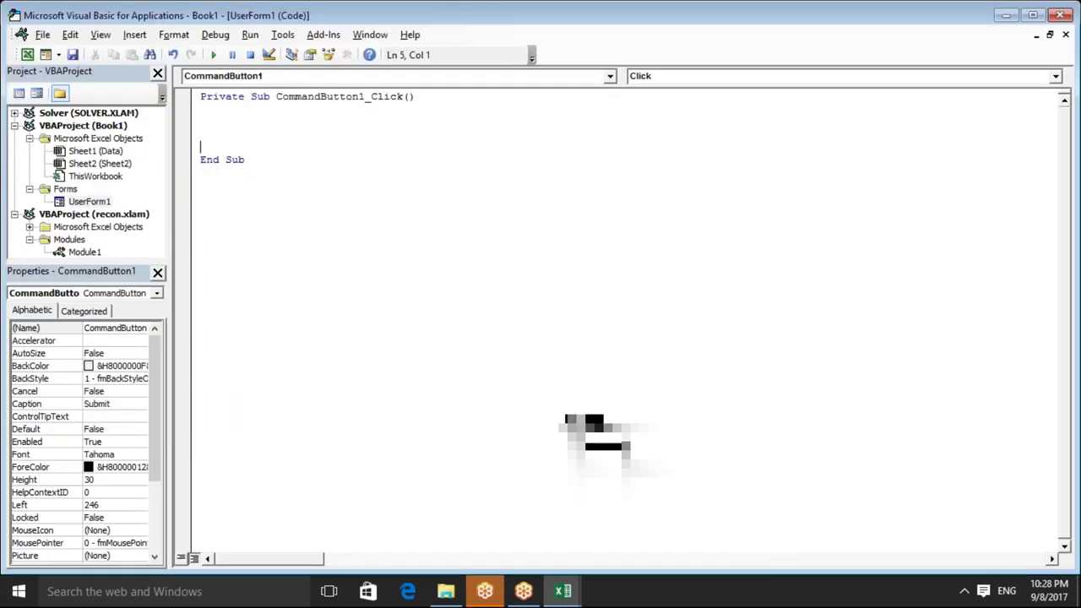
left_click(201, 109)
type("sheets(\"data")
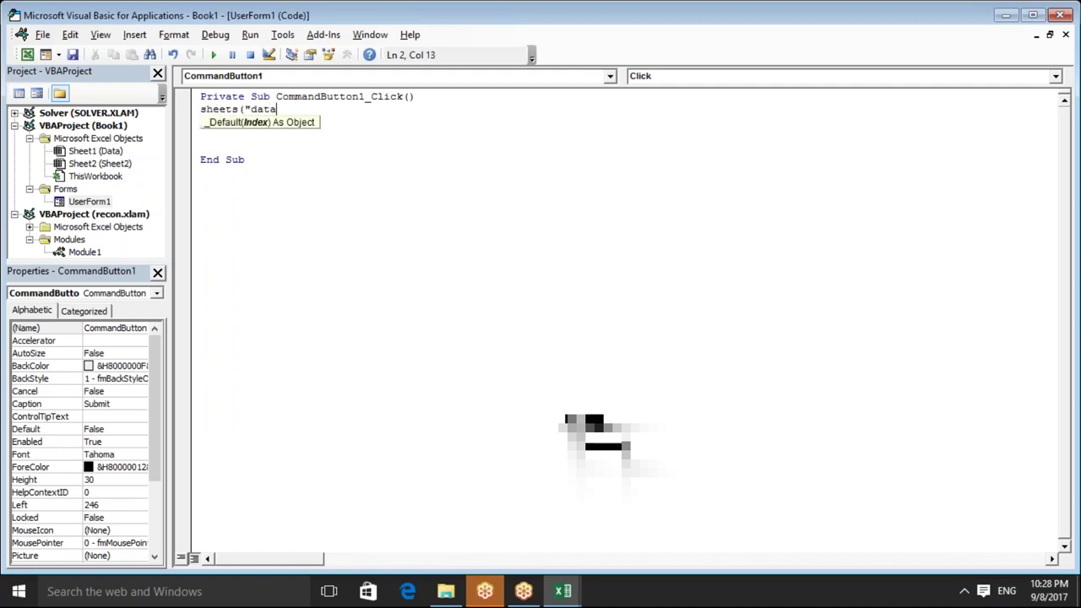
type("\").ra")
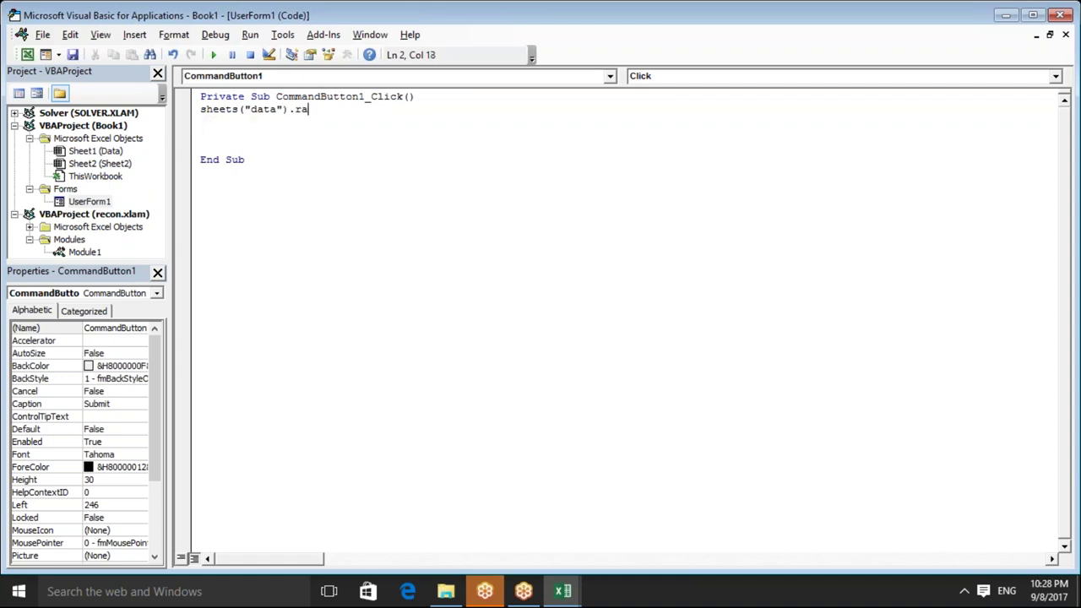
type("nge(")
type("\"A65000\")")
key("BackSpace")
key("BackSpace")
type("\").end")
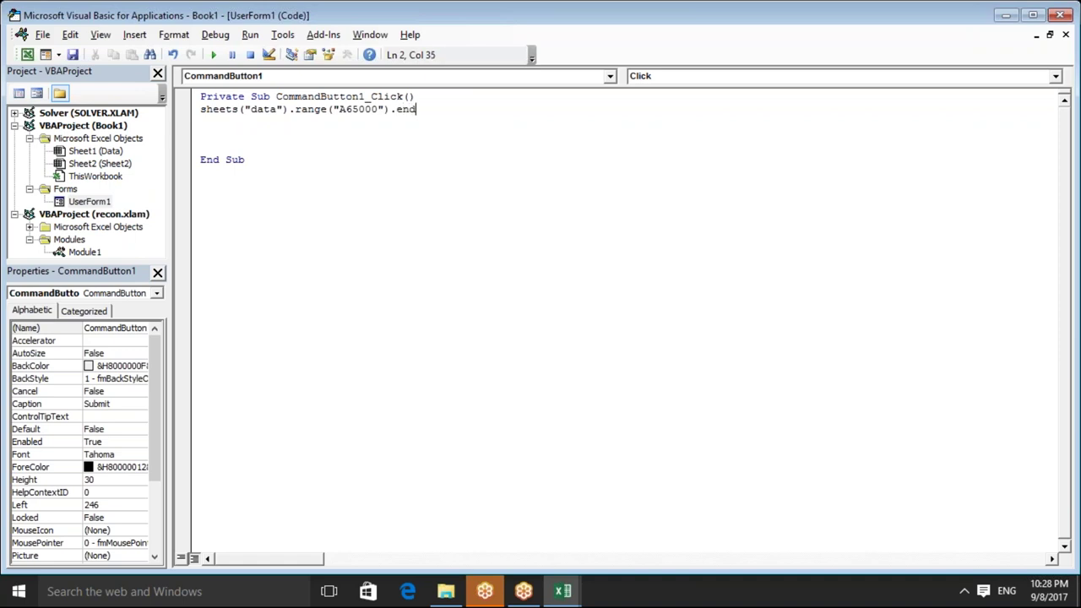
type("(xlup).")
type("of")
key("BackSpace")
key("BackSpace")
type("ofset(1,0).value=me.te")
key("BackSpace")
type("te")
key("Tab")
type(".v")
key("Tab")
key("Return")
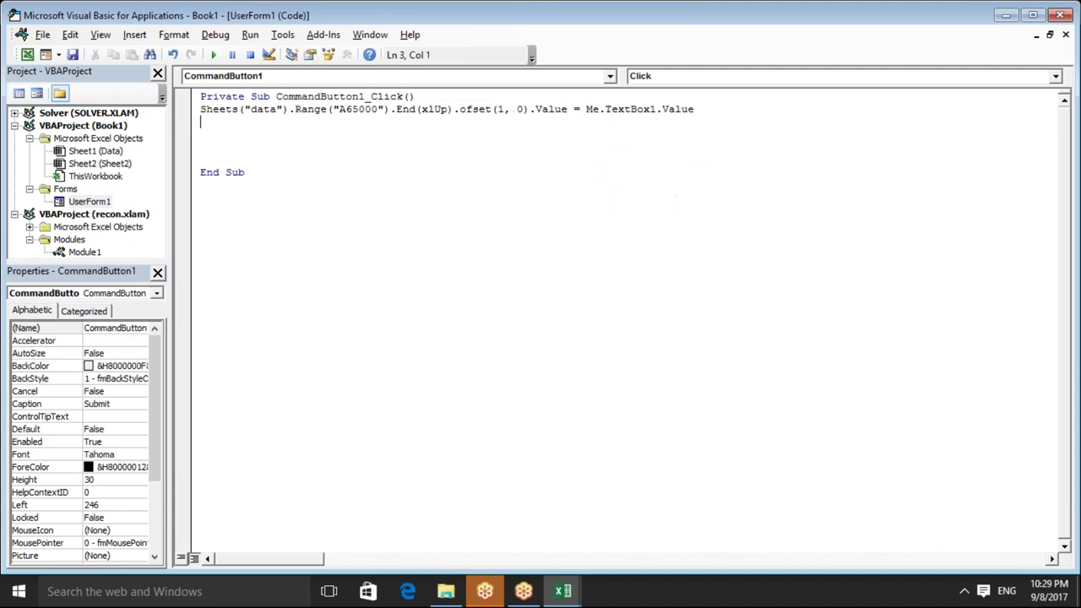
Duplicate that line, changing it to Offset(0,2) and TextBox2, then add blank lines below
key("shift+Up")
key("ctrl+c")
key("ctrl+v")
key("ctrl+v")
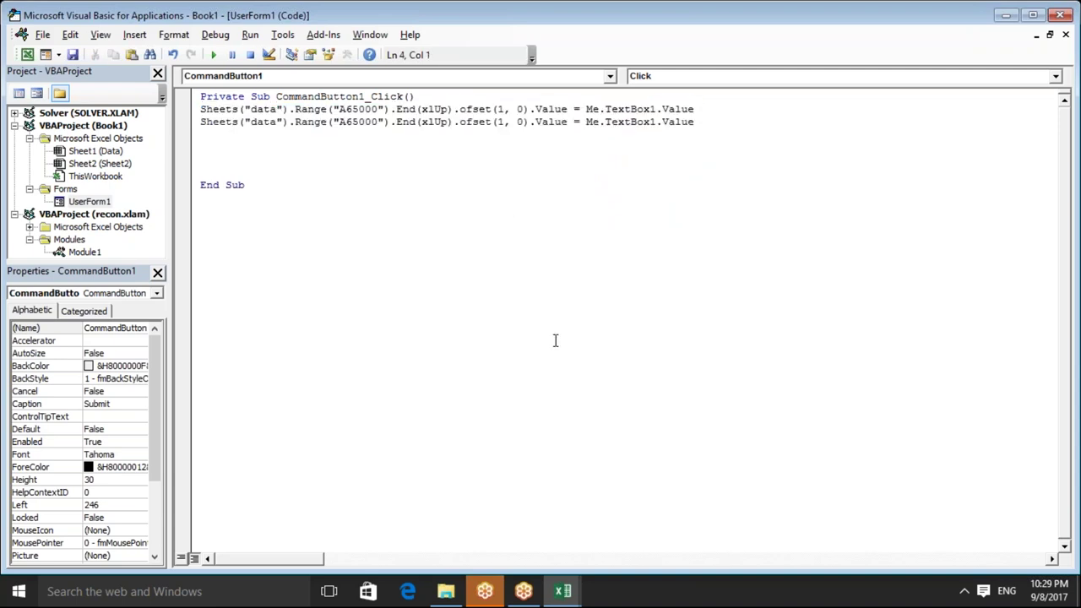
left_click(497, 121)
key("shift+Right")
type("0")
key("Right")
key("Right")
key("Right")
key("BackSpace")
type("2")
left_click(656, 122)
key("BackSpace")
type("2")
key("Right")
key("Right")
key("Down")
key("Down")
key("Return")
key("Return")
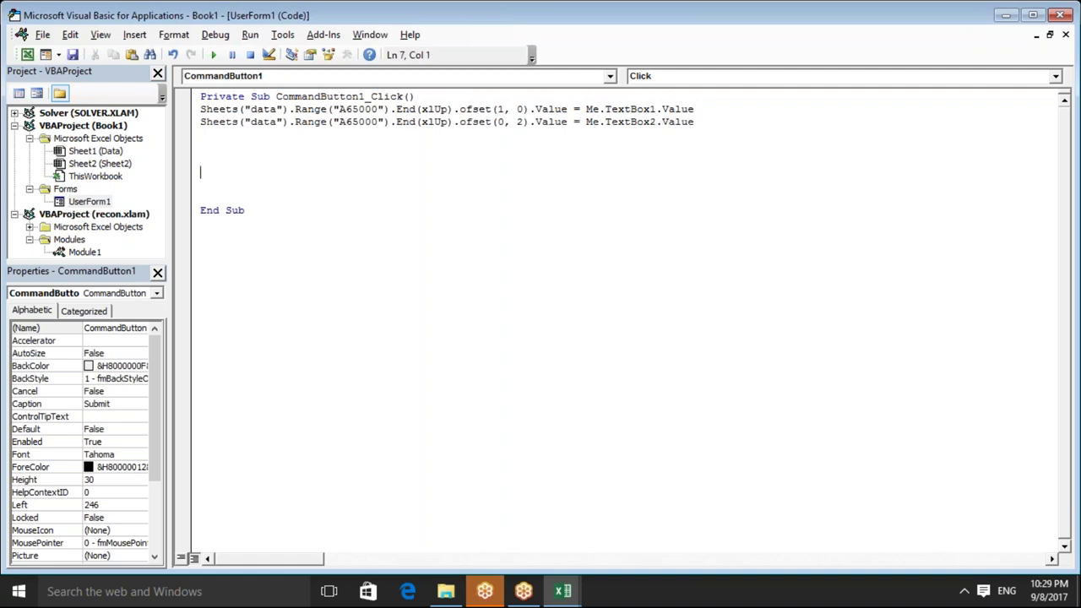
Reopen UserForm1's design and check the names of the DVD, Online, MIS, VBA and Excel options and the Type frame
double_click(101, 202)
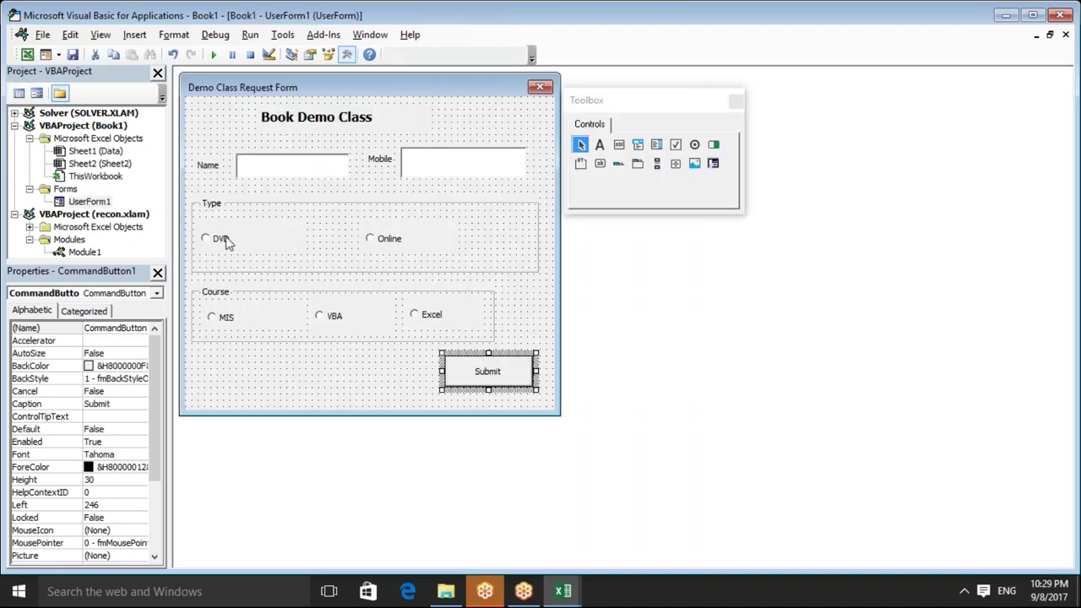
left_click(227, 243)
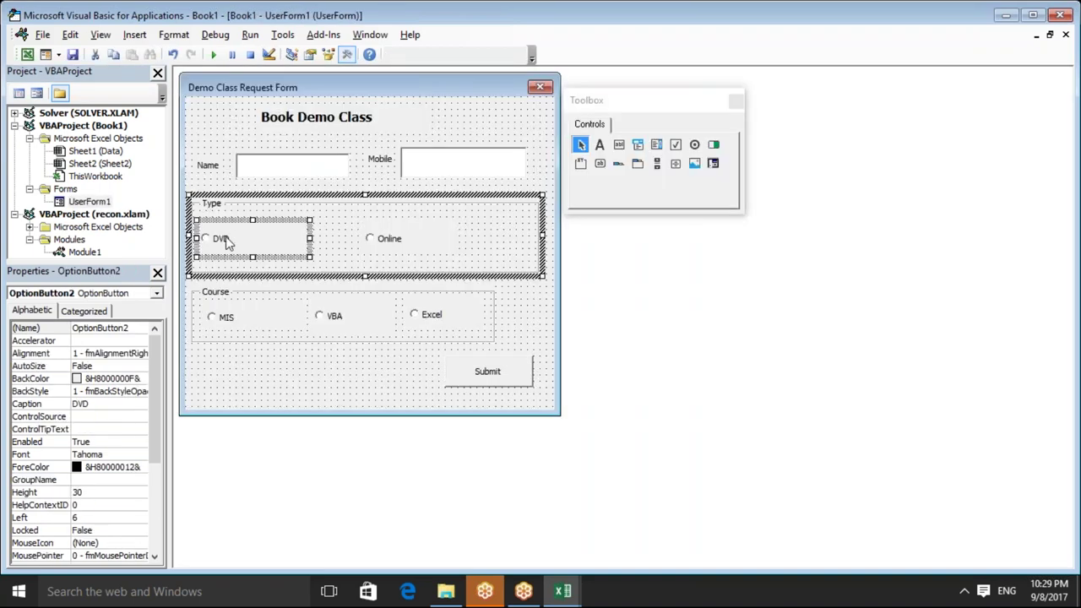
left_click(378, 251)
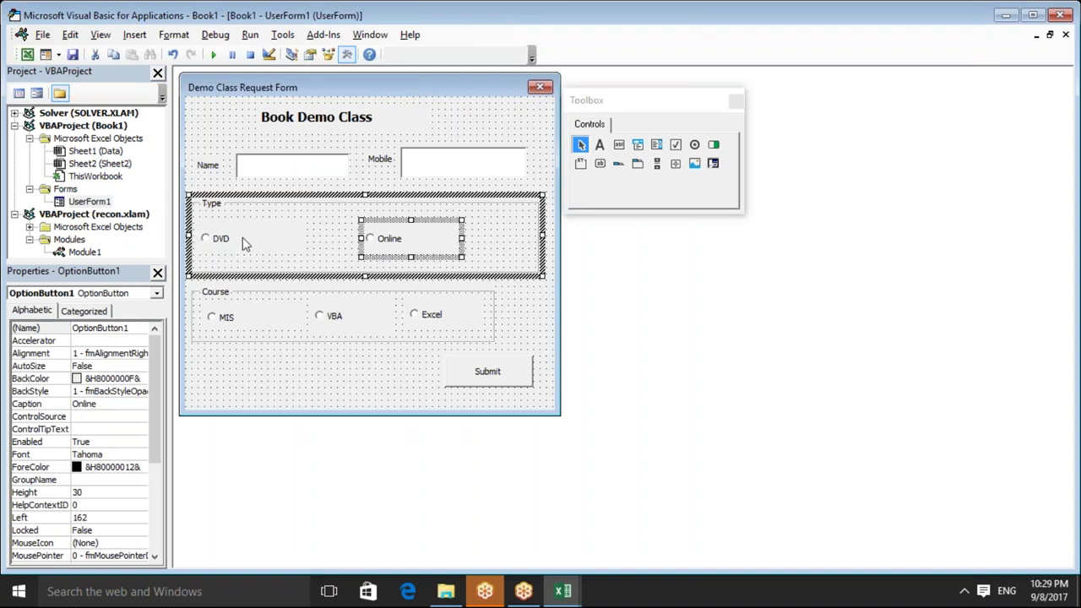
left_click(227, 325)
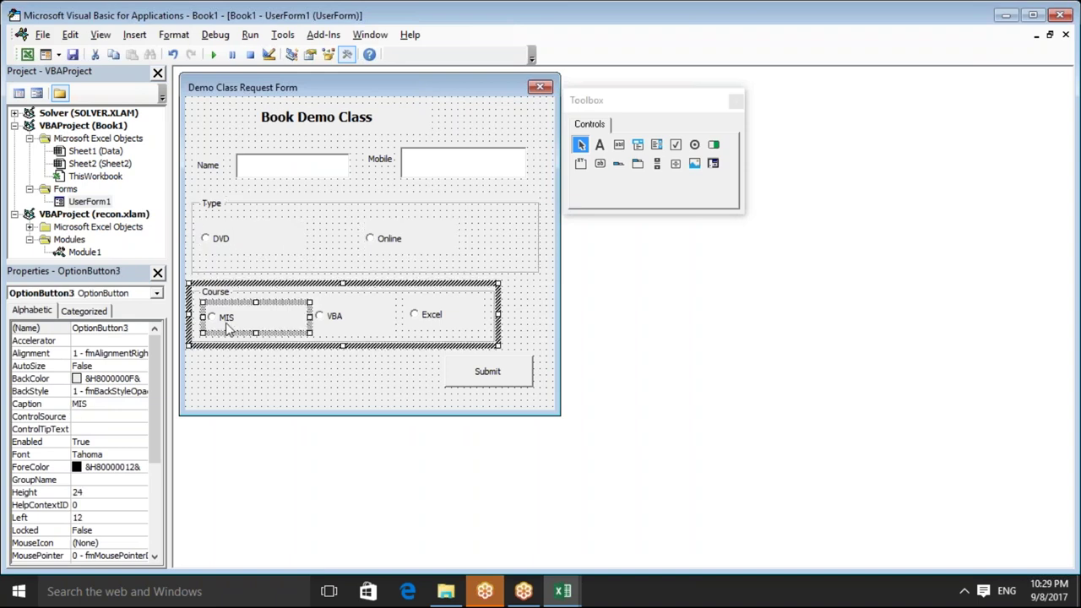
left_click(342, 320)
left_click(445, 318)
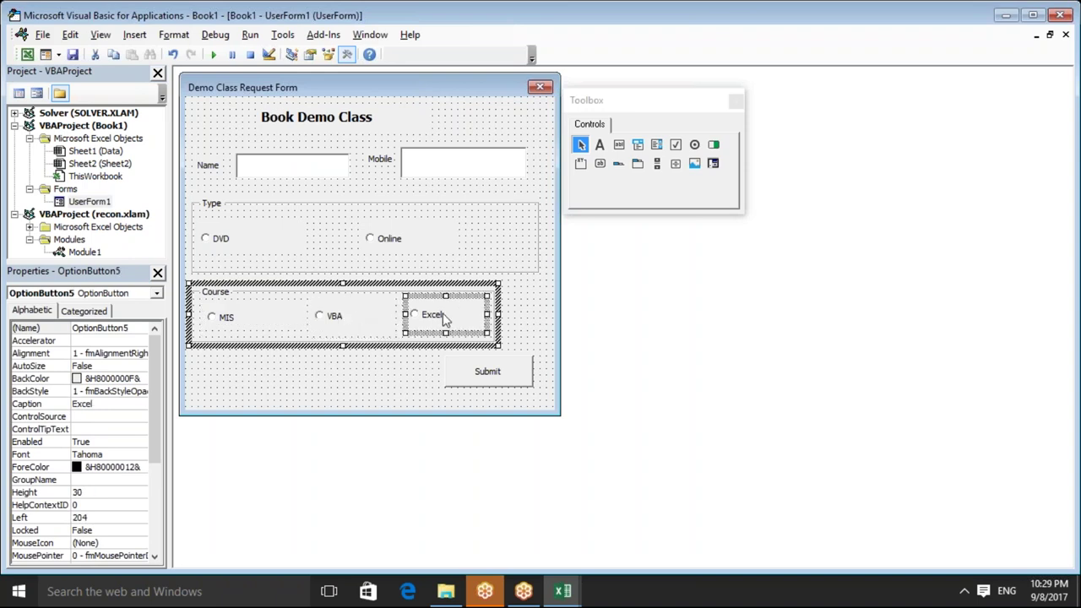
left_click(499, 262)
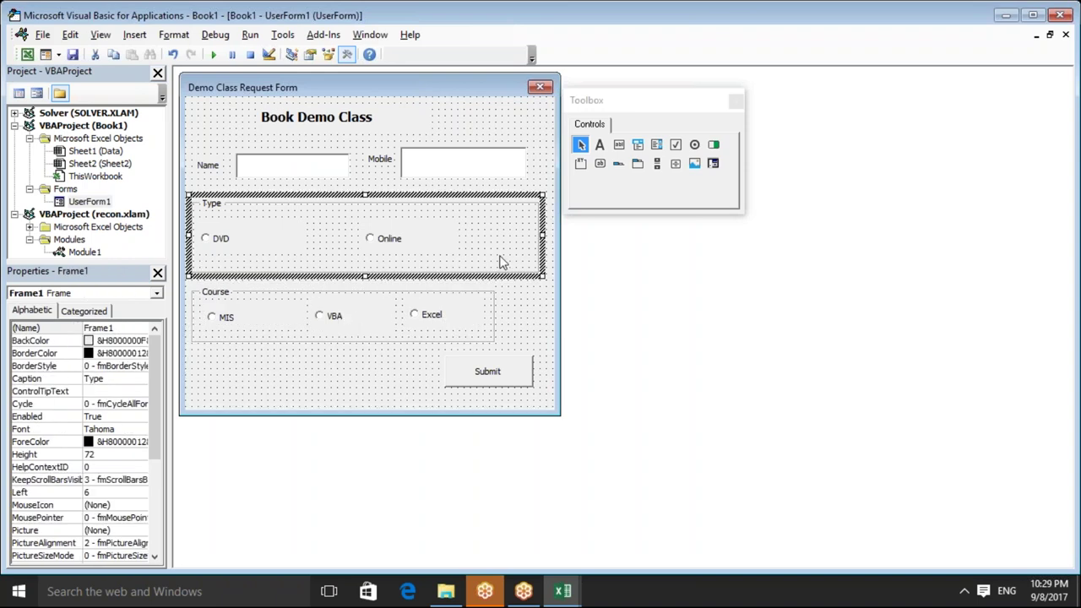
In the Submit code, add 'If Me.OptionButton1.Value = True Then' setting t = Me.OptionButton1.Caption
double_click(510, 365)
left_click(231, 157)
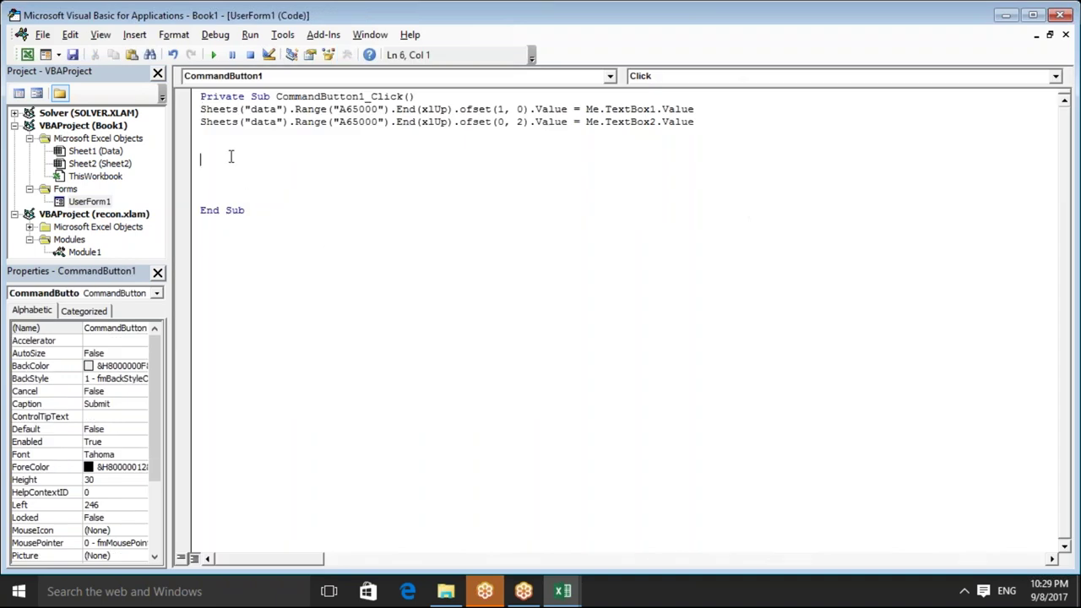
key("Up")
type("t")
key("BackSpace")
type("if me.Opti")
type("o")
key("Tab")
type(".v")
key("Tab")
type("=true then")
key("Return")
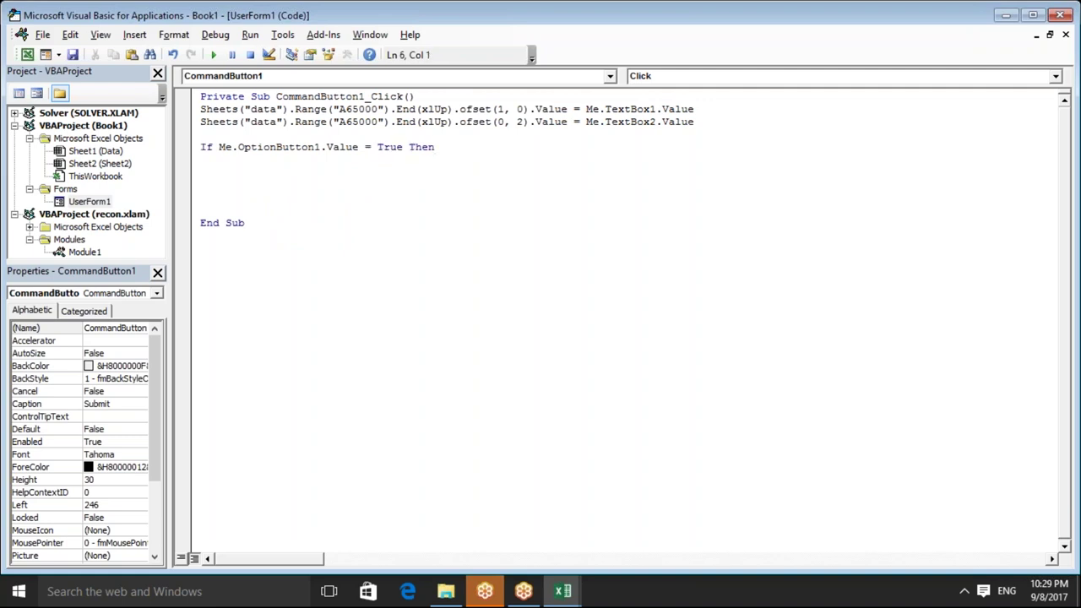
type("t=me.op")
key("Tab")
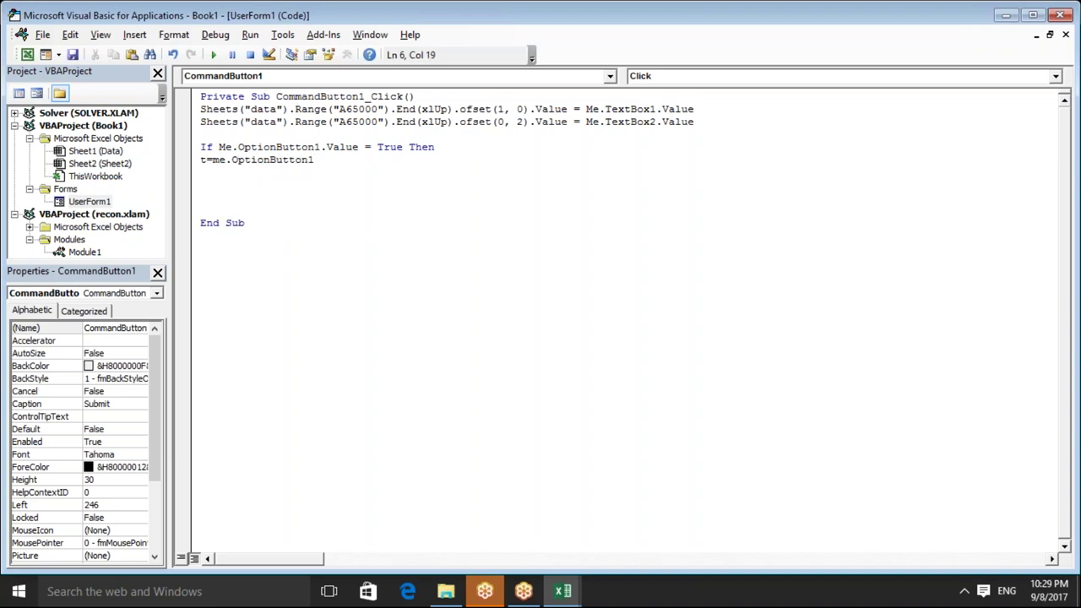
type(".c")
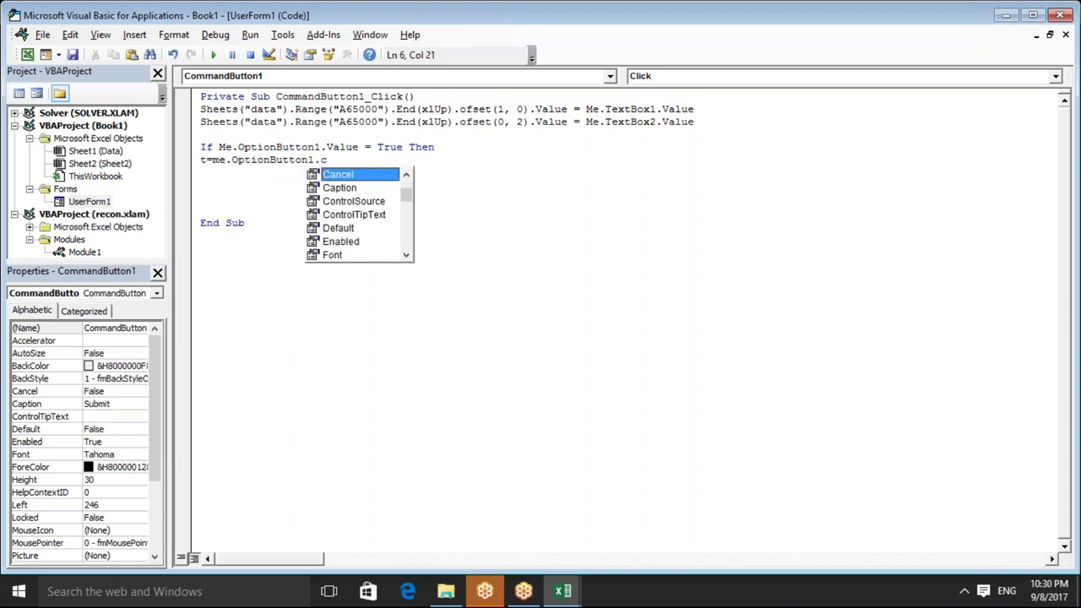
key("Down")
key("Tab")
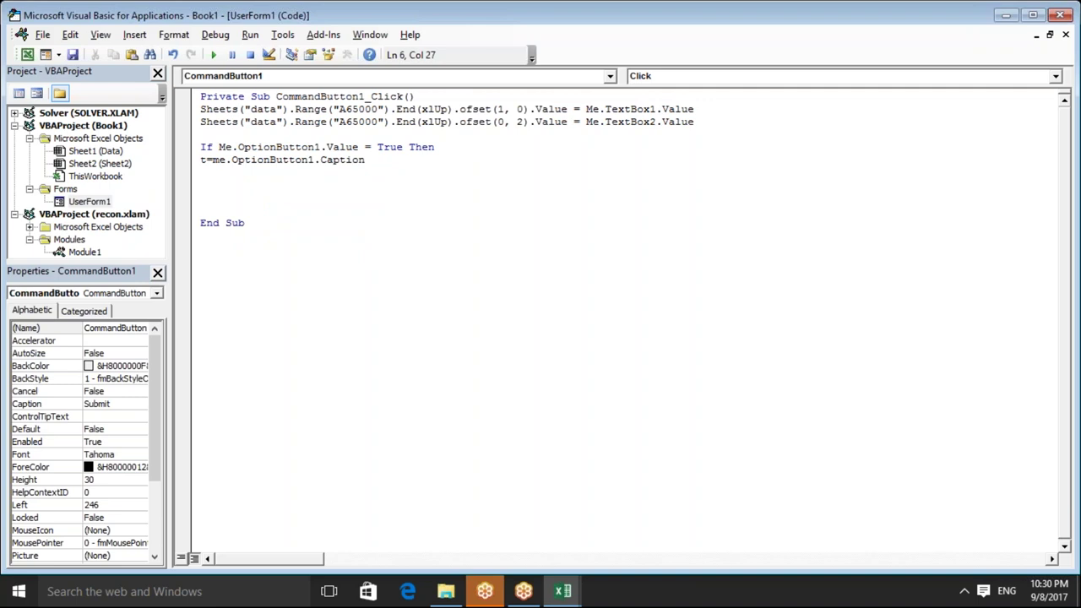
key("Return")
Add an ElseIf branch setting t to OptionButton2's caption and close the block with End If
type("elseif me")
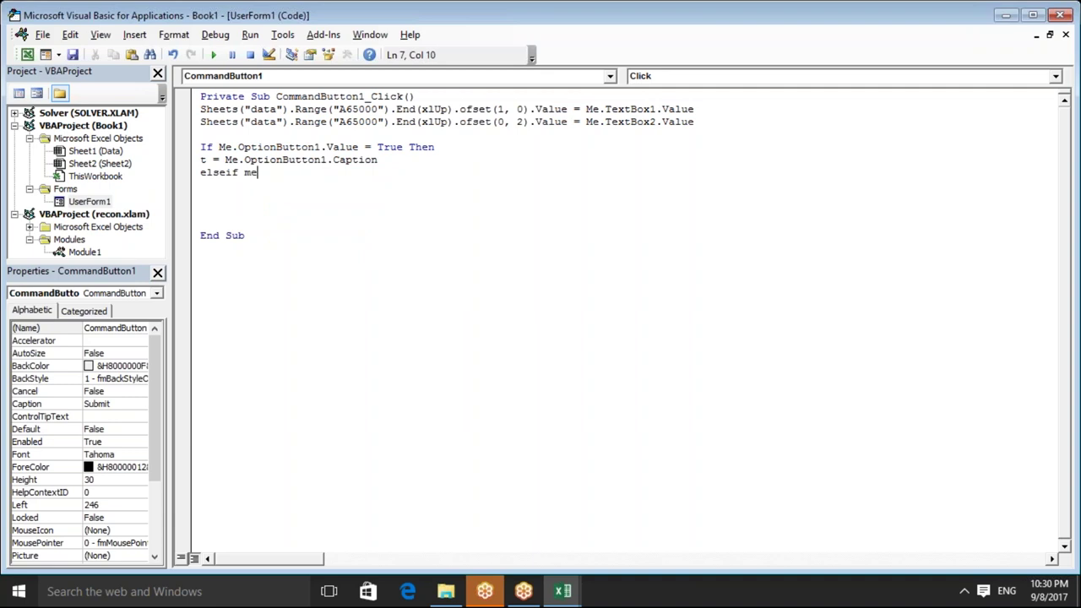
type(".op")
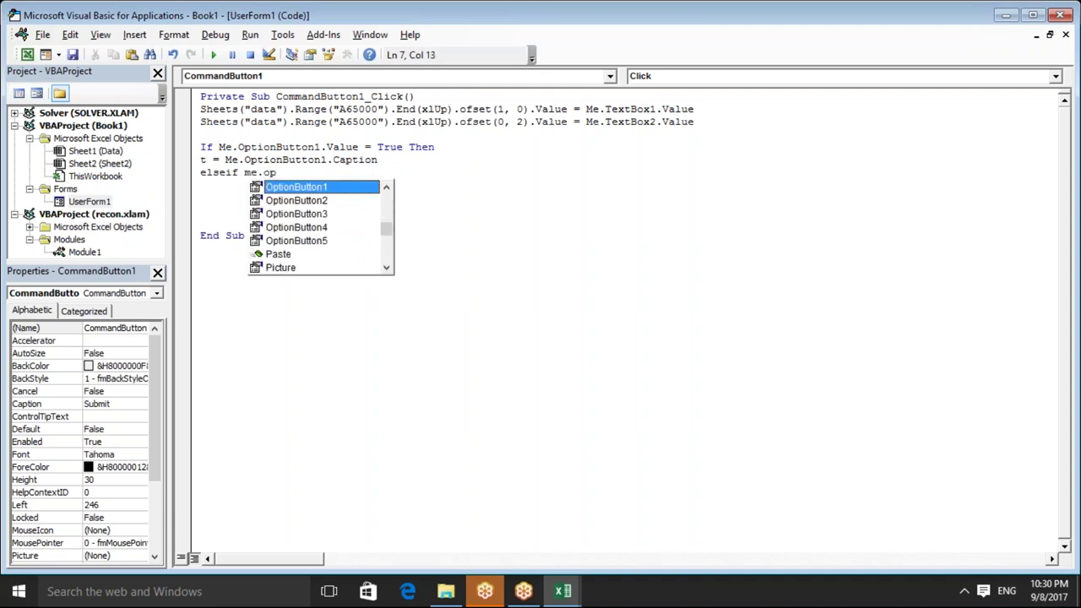
key("Down")
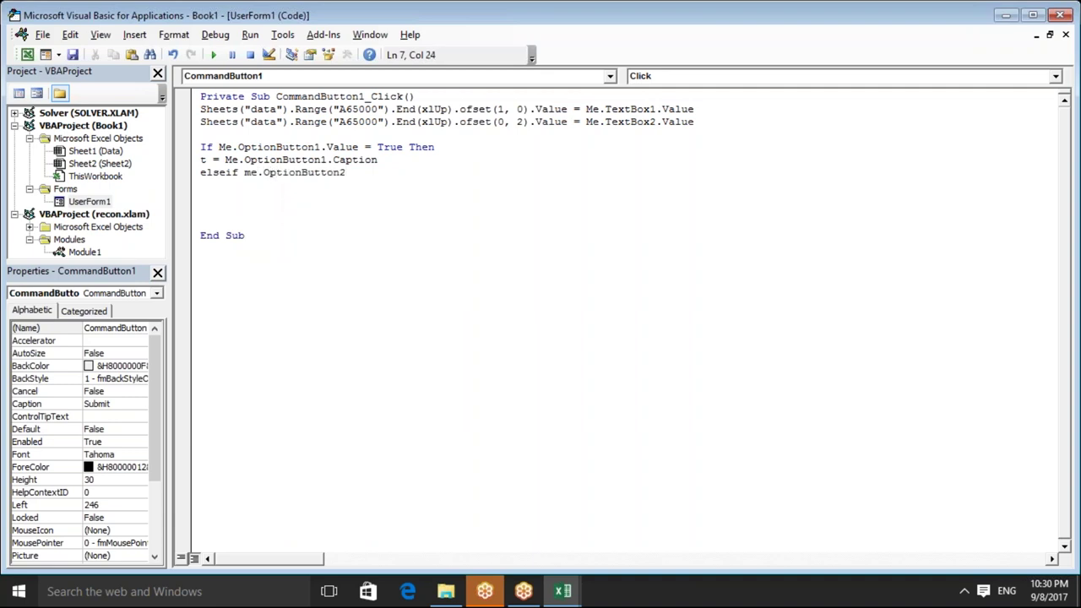
type(".v")
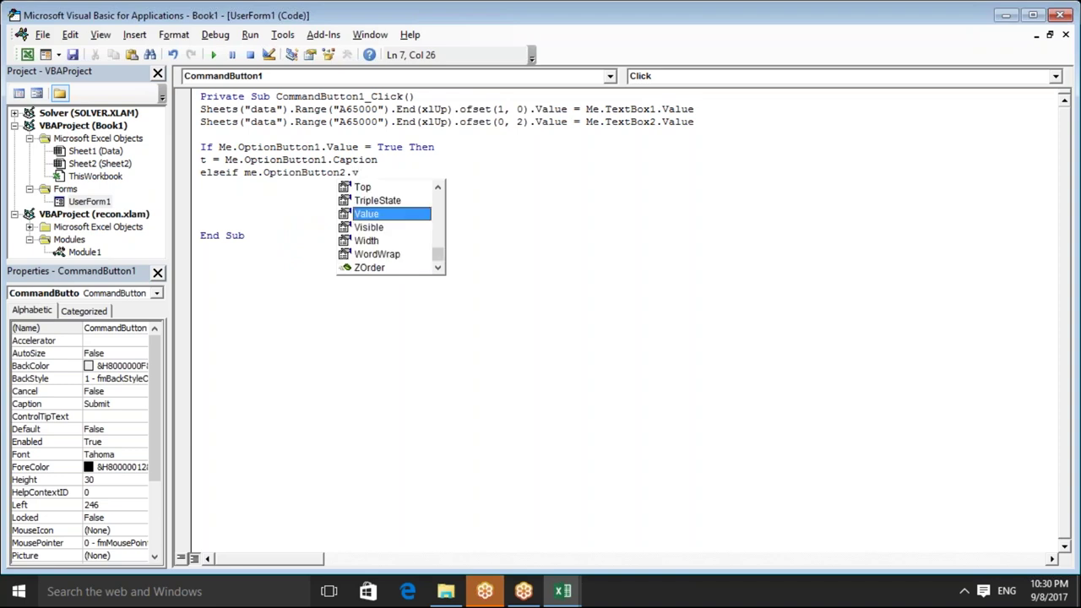
key("Tab")
type("=tr")
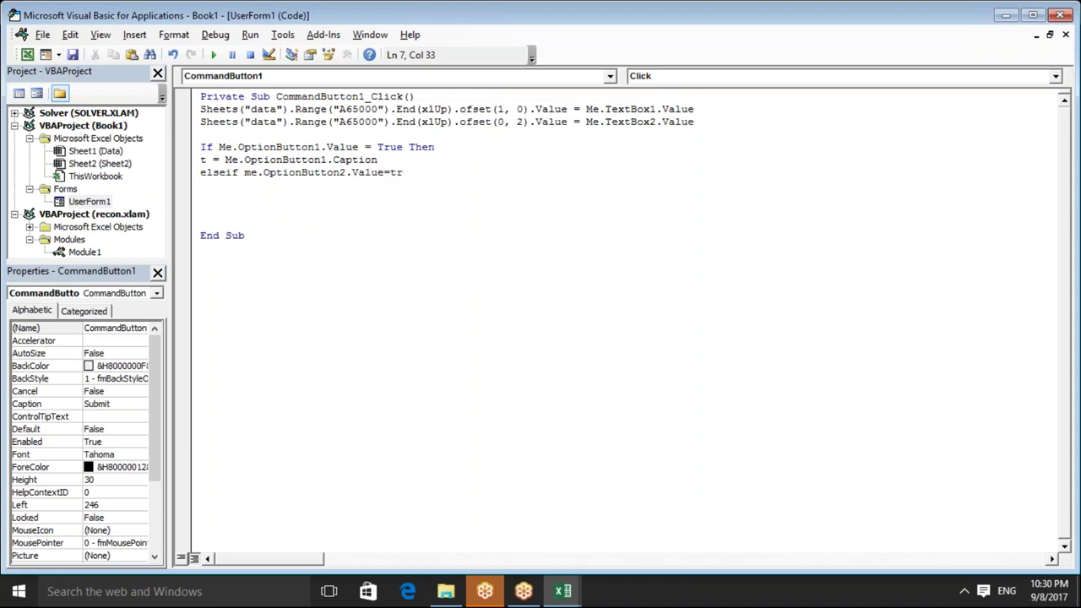
type("ue then")
key("Return")
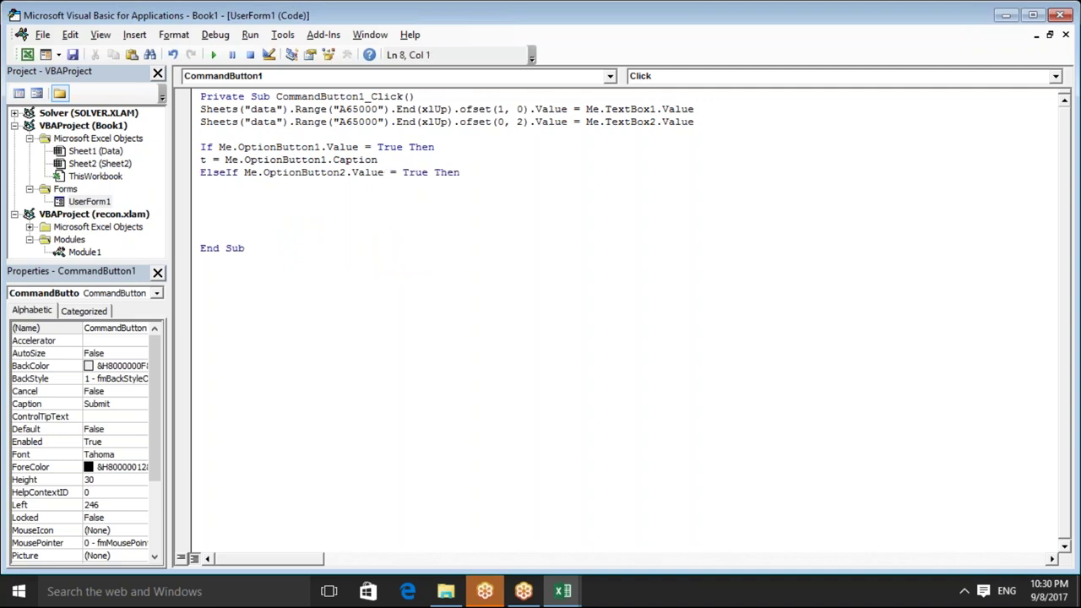
type("t=me.op")
key("Down")
key("Down")
key("Up")
key("Tab")
type(".v")
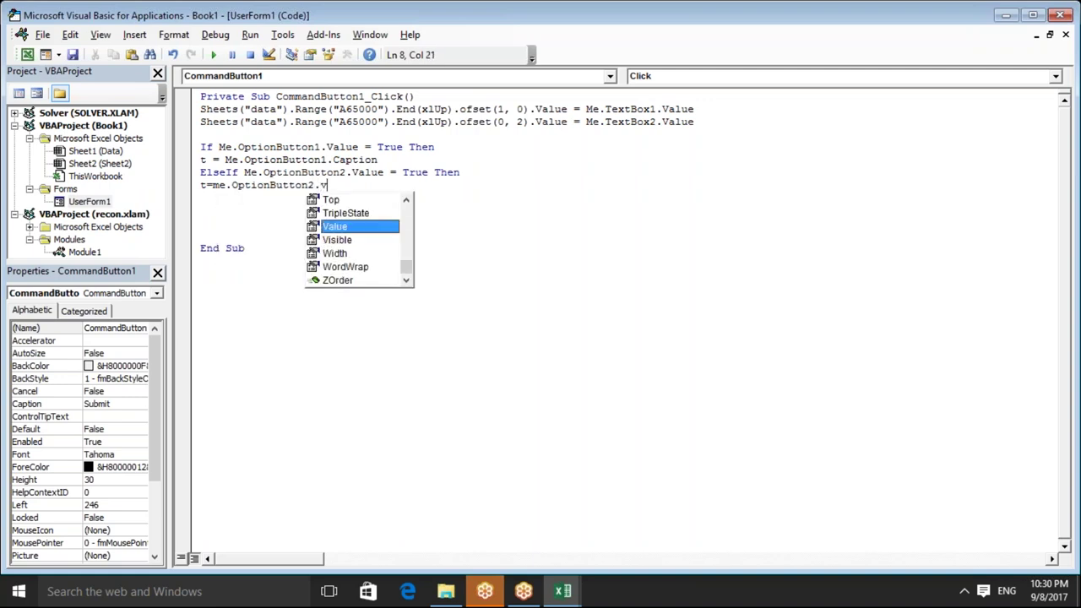
key("BackSpace")
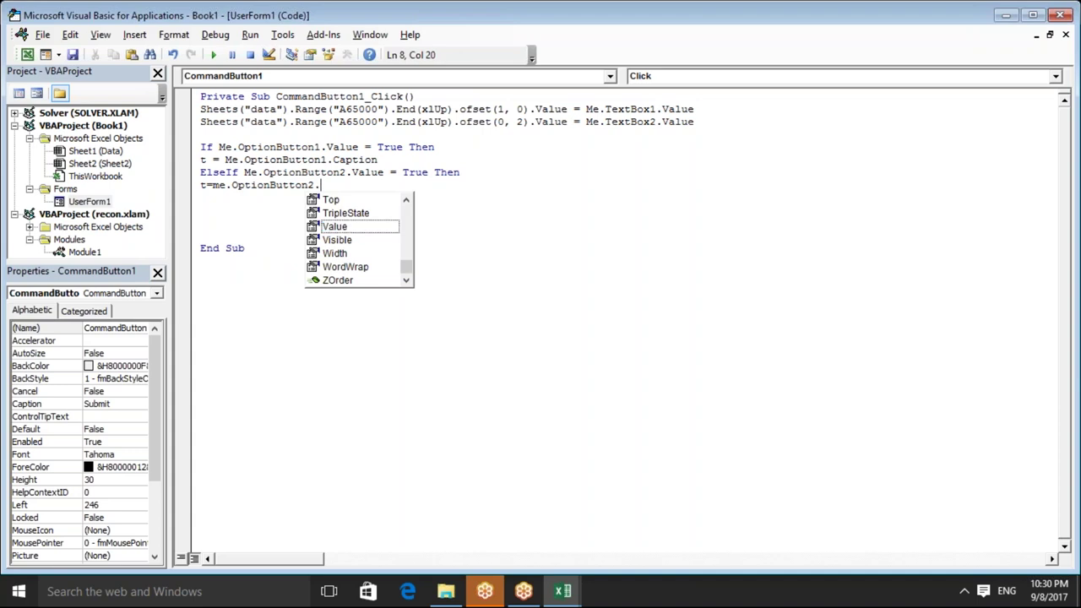
type("c")
key("Down")
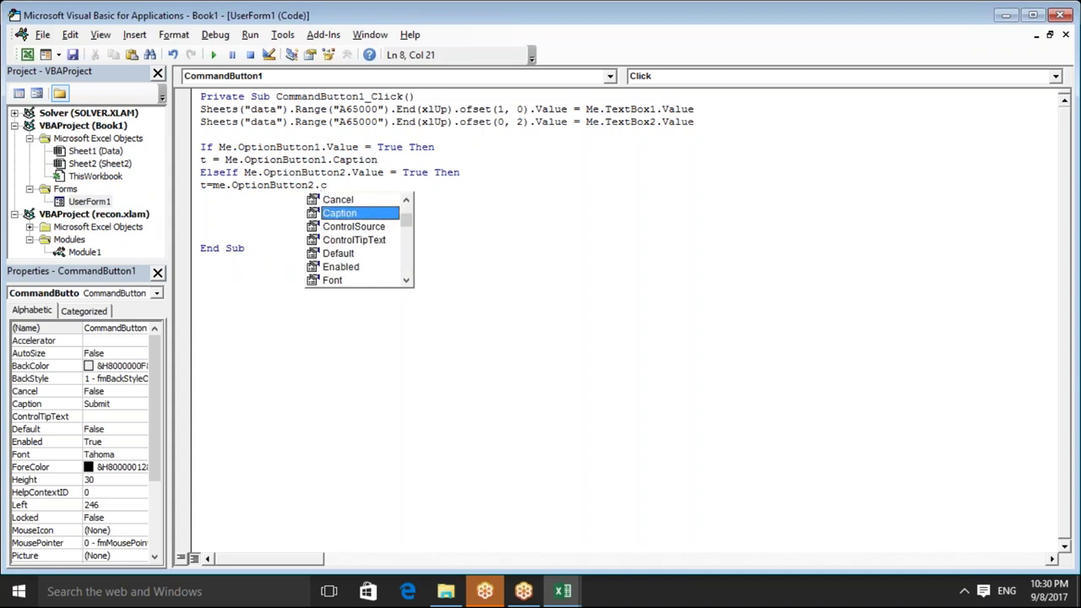
key("Tab")
key("Return")
type("end if")
key("Return")
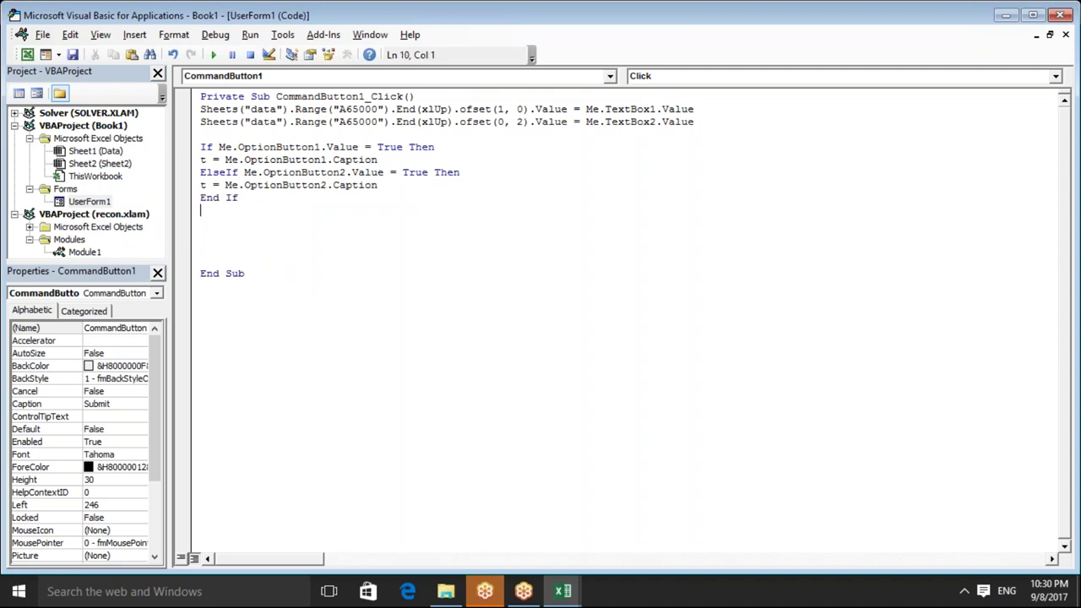
key("Up")
key("Up")
key("Up")
key("Up")
key("Up")
key("Up")
Copy the TextBox2 Sheets line below End If, changing its offset to 3 and its value to t
key("shift+Down")
key("ctrl+c")
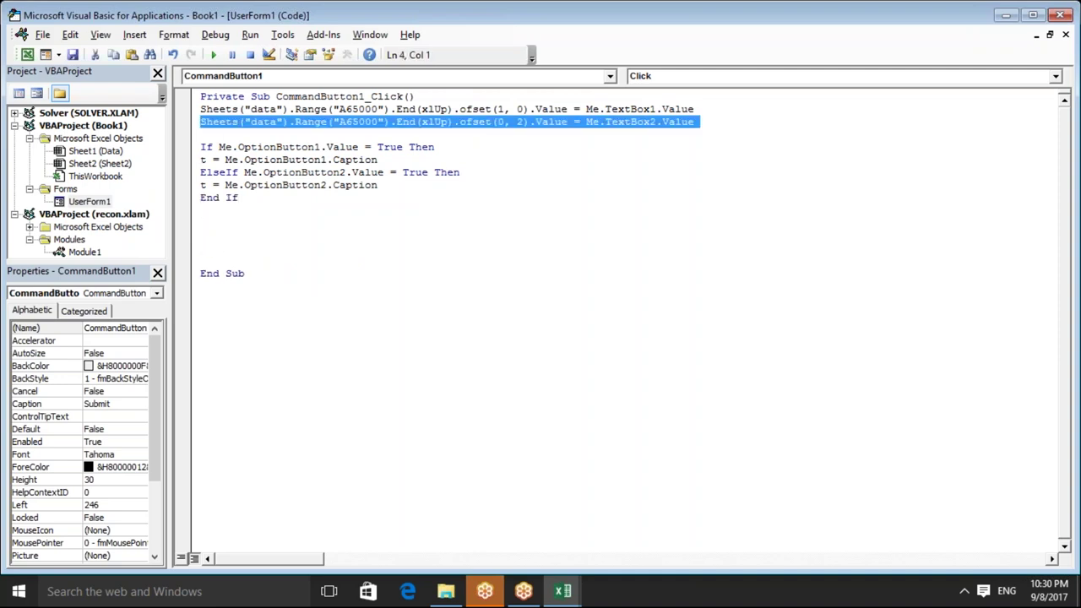
key("Down")
key("Down")
key("Down")
key("Down")
key("Down")
key("Down")
key("Down")
key("ctrl+v")
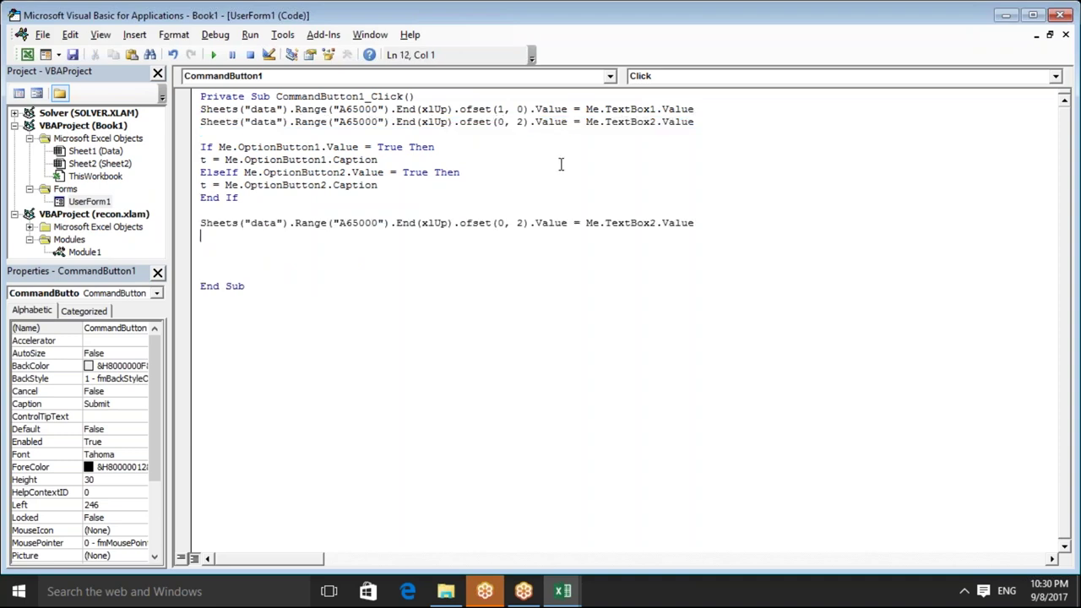
left_click(522, 223)
key("BackSpace")
type("3")
left_click_drag(694, 223, 587, 224)
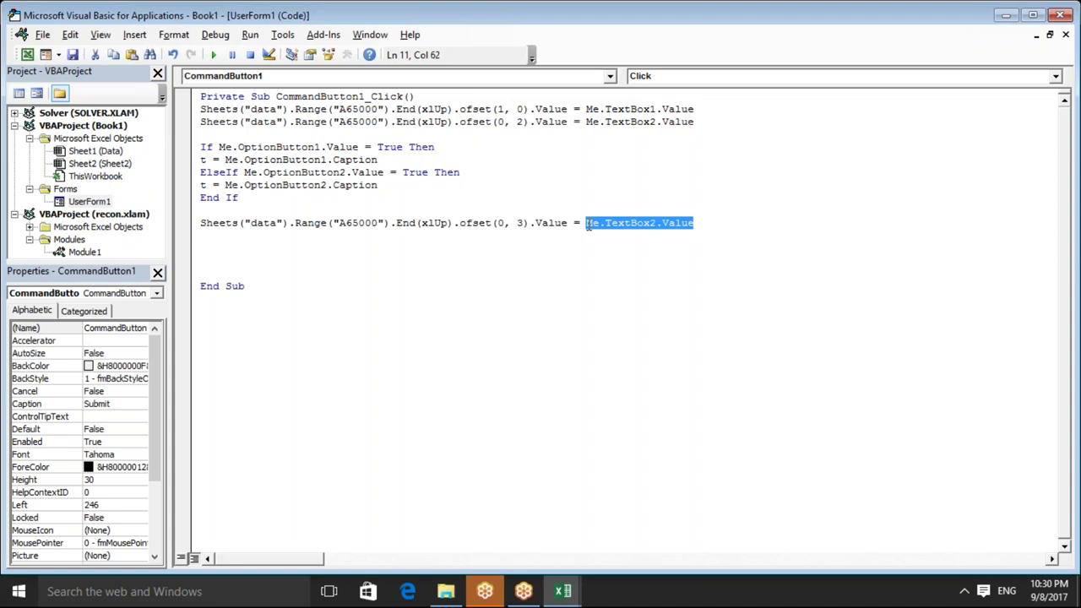
type("t")
Duplicate the If block together with its Sheets line below it
left_click(541, 234)
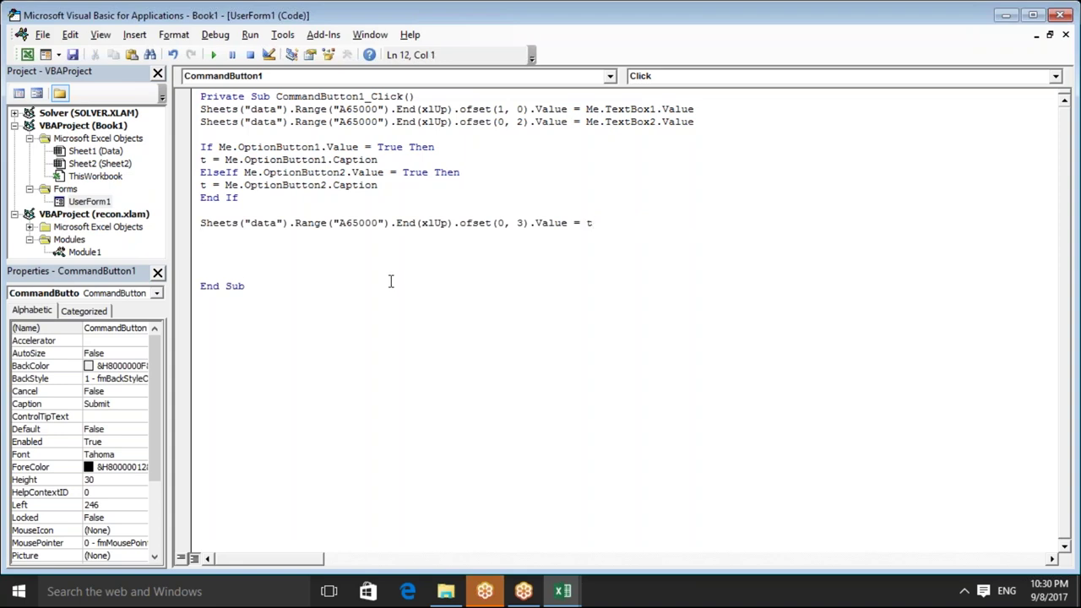
left_click(292, 267)
key("Up")
key("Up")
key("Up")
key("Up")
key("Up")
key("Up")
key("Up")
key("Up")
key("Up")
key("shift+Down")
key("shift+Down")
key("shift+Down")
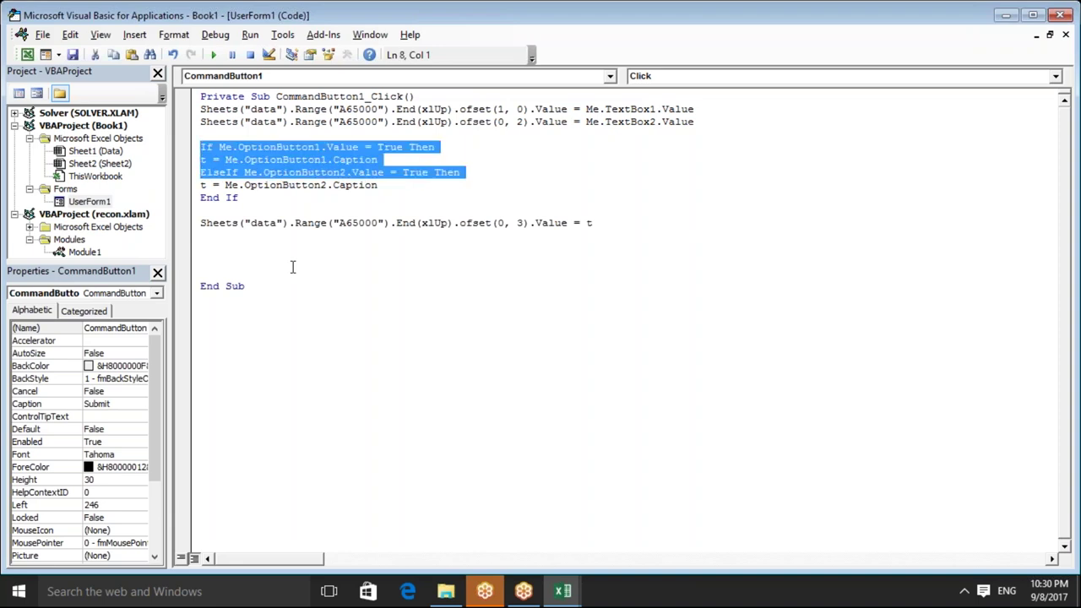
key("shift+Down")
key("shift+Down")
key("shift+Down")
key("shift+Down")
key("ctrl+c")
key("Down")
key("Down")
key("Return")
key("ctrl+v")
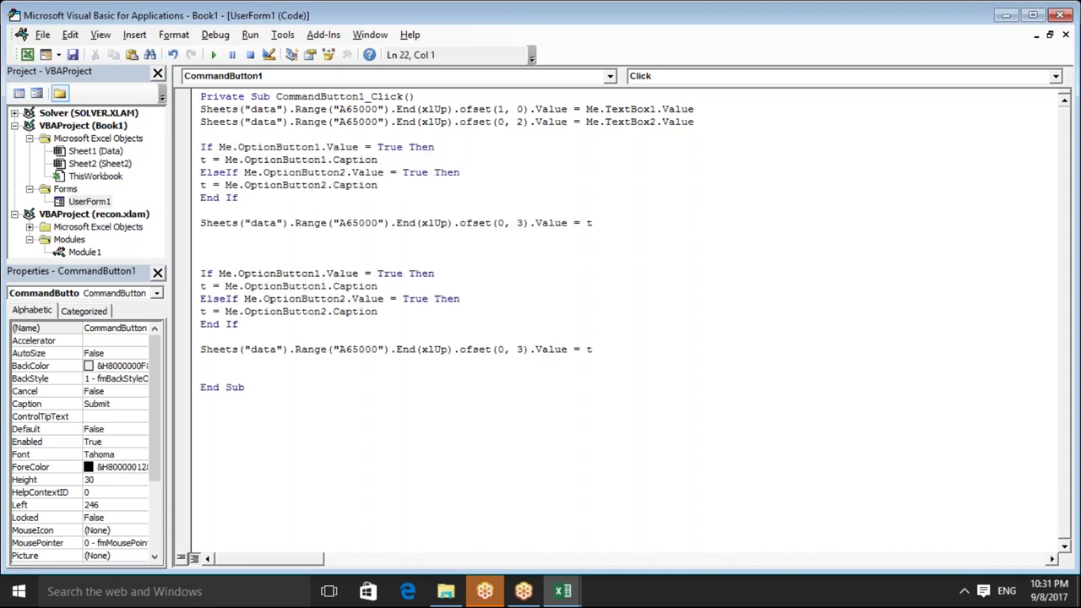
In the copied block, change OptionButton1 to OptionButton3 and OptionButton2 to OptionButton4
left_click(316, 274)
key("Right")
key("BackSpace")
type("3")
left_click(327, 286)
key("BackSpace")
type("3")
left_click(340, 299)
key("BackSpace")
type("4")
left_click(328, 311)
key("BackSpace")
type("4")
Add a second ElseIf branch for OptionButton5 and select the new Sheets line's column offset
left_click(294, 333)
left_click(200, 300)
key("shift+Down")
key("shift+Down")
key("ctrl+c")
key("Return")
key("Up")
key("ctrl+v")
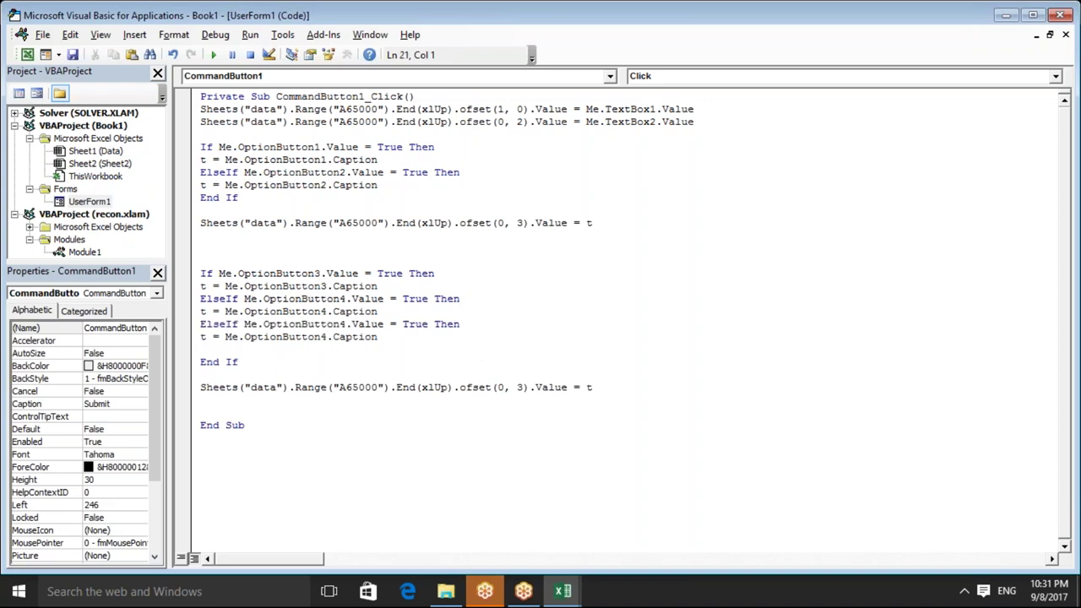
left_click(345, 324)
key("BackSpace")
type("5")
left_click(328, 337)
key("BackSpace")
type("5")
double_click(521, 388)
Set the Course offset to 4, then run and submit the form with a test name, mobile, DVD and VBA
type("4")
left_click(556, 309)
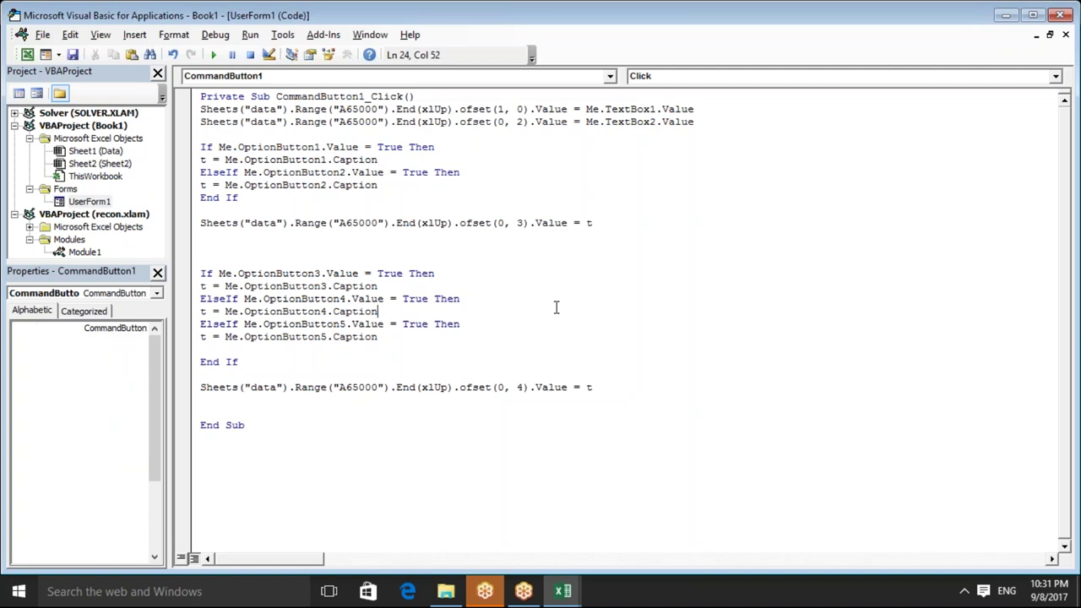
left_click(213, 55)
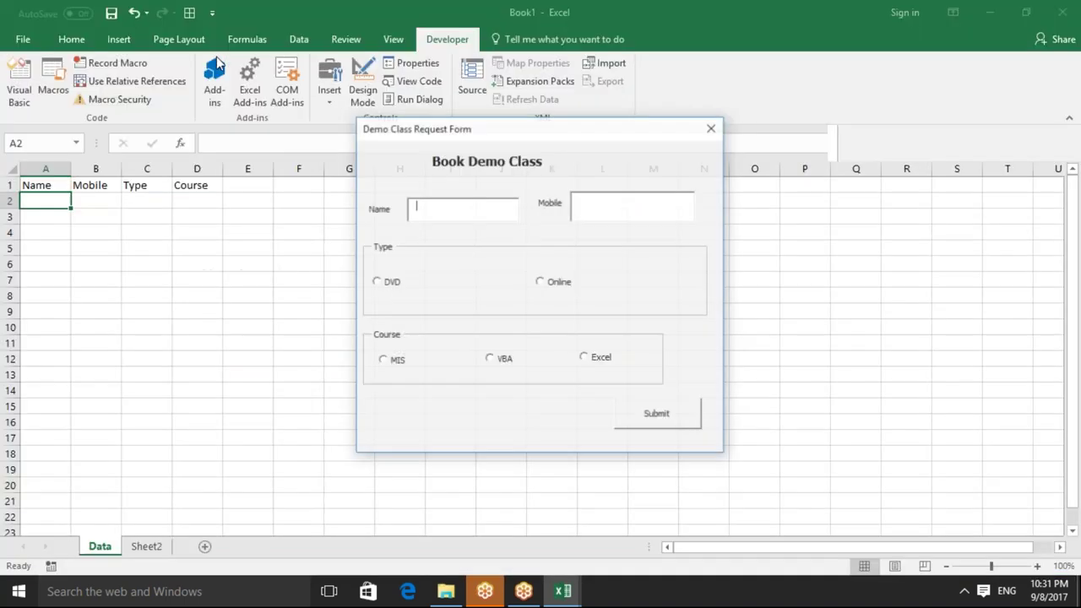
type("suje")
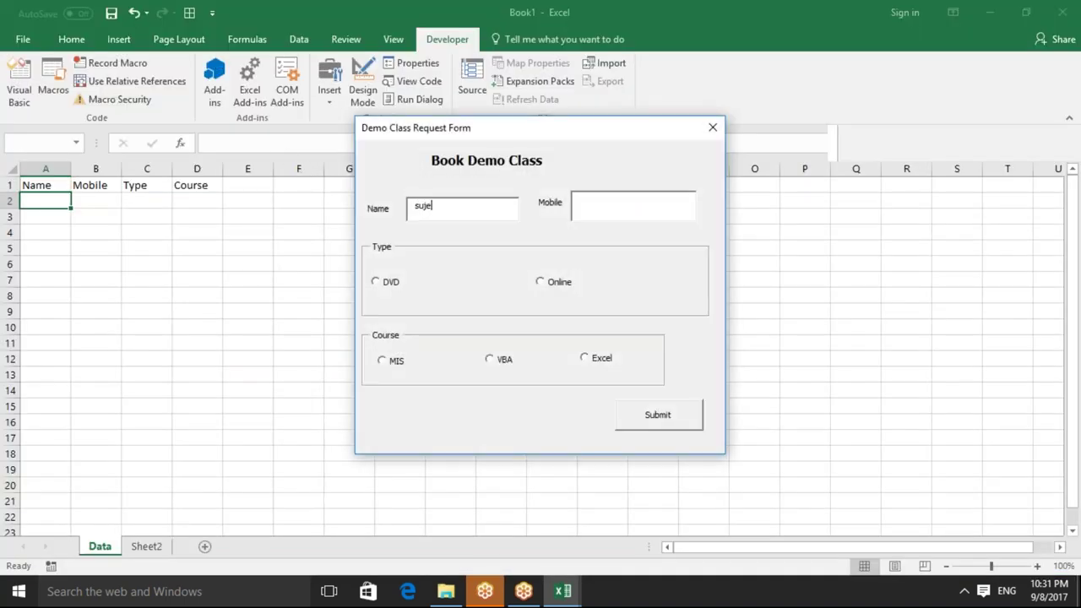
key("Tab")
key("Tab")
key("Tab")
key("space")
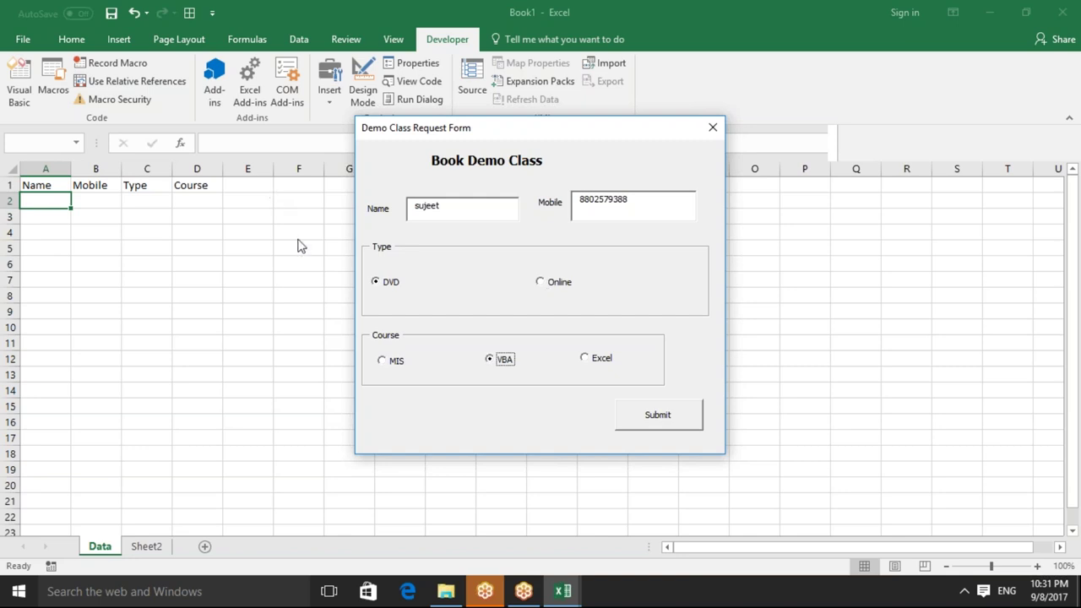
left_click(644, 427)
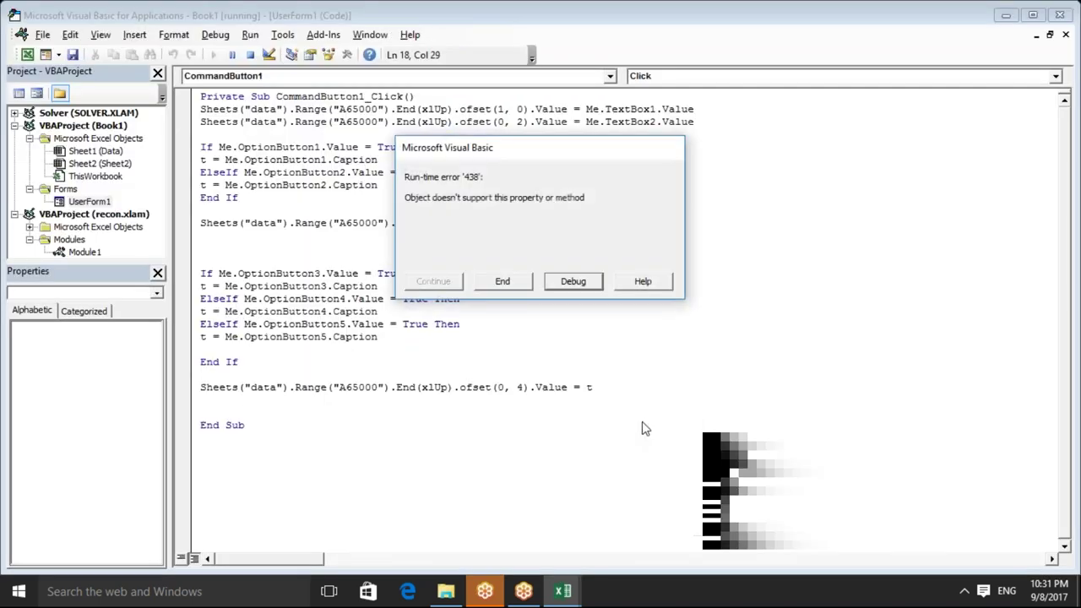
Debug the error and fix 'ofset' to 'Offset' on lines 2, 3, 11 and 24
left_click(585, 286)
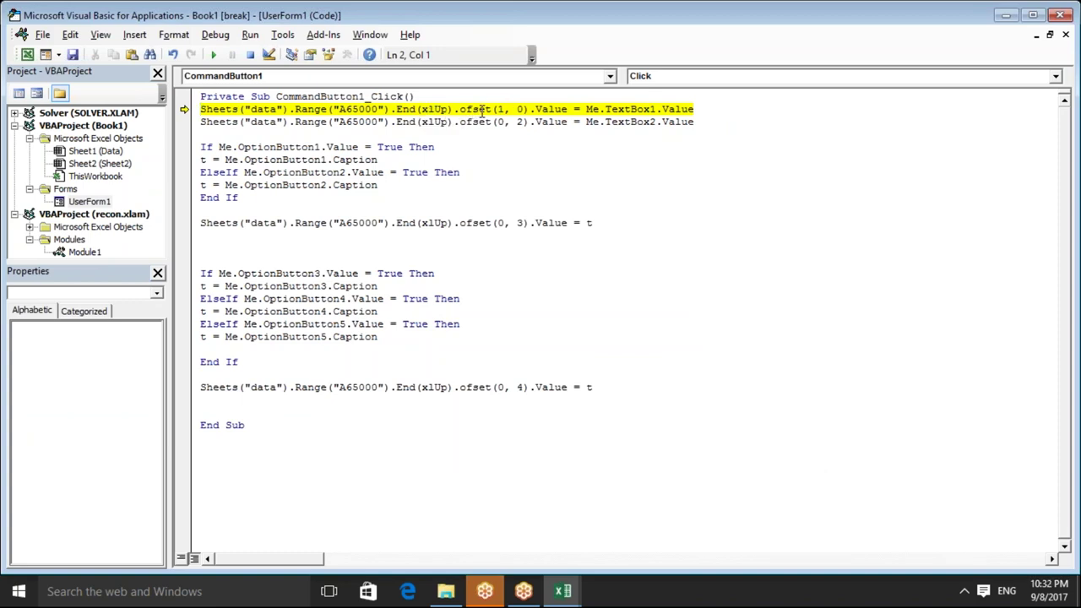
left_click(475, 111)
type("f")
key("Down")
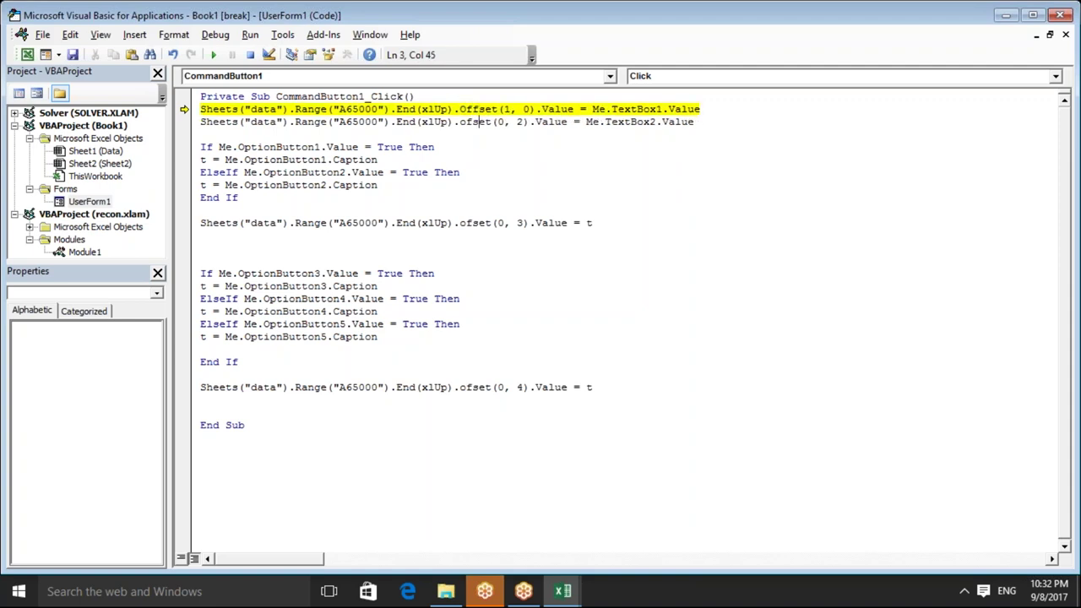
type("f")
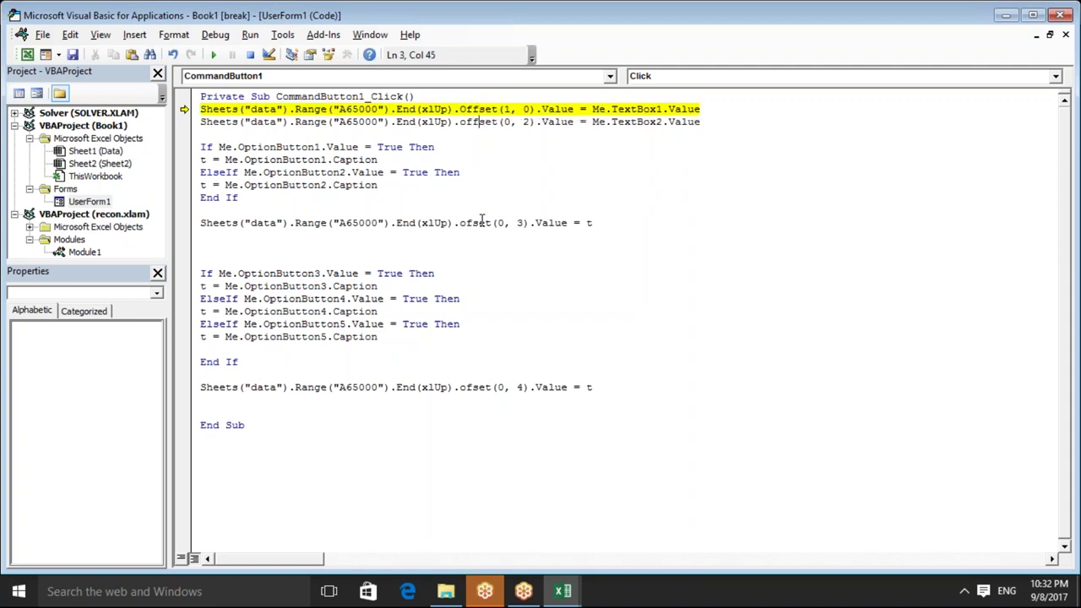
left_click(473, 223)
type("f")
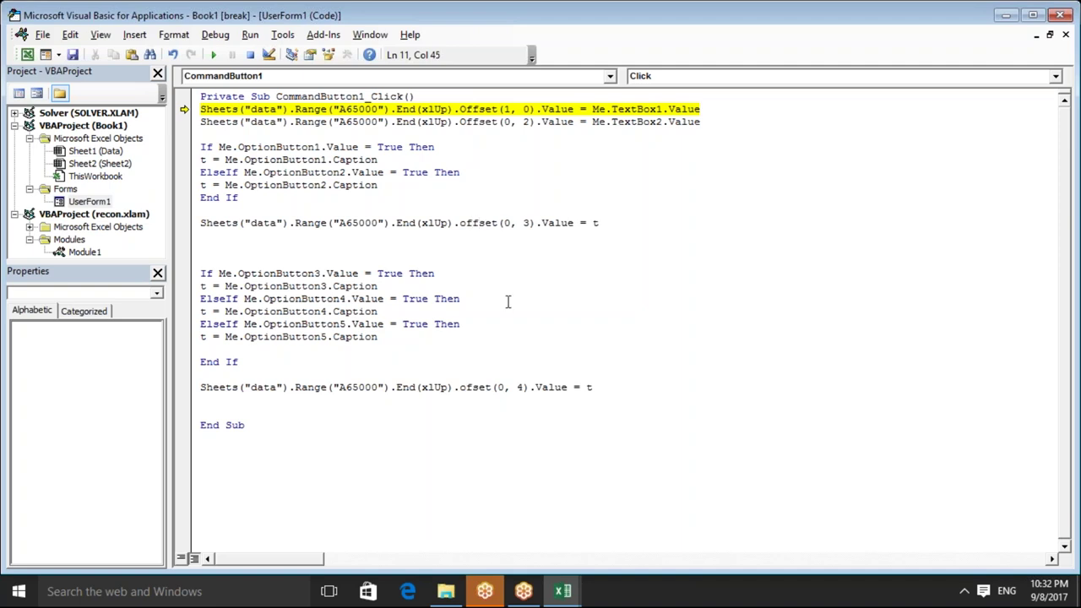
left_click(473, 386)
type("f")
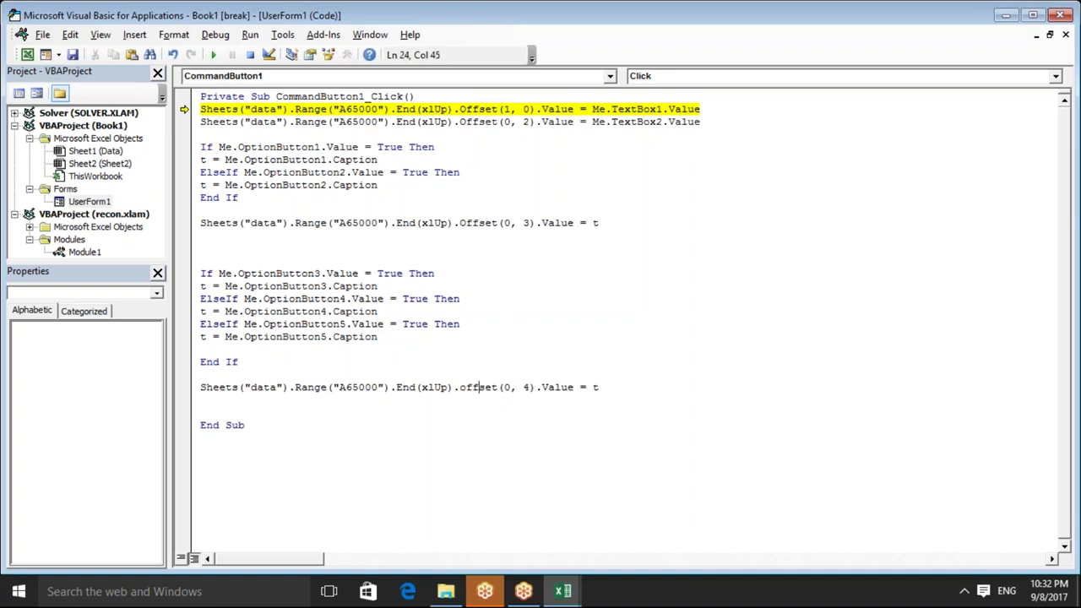
Resume the run to finish the Data sheet entry, close the form and return to its code
left_click(214, 54)
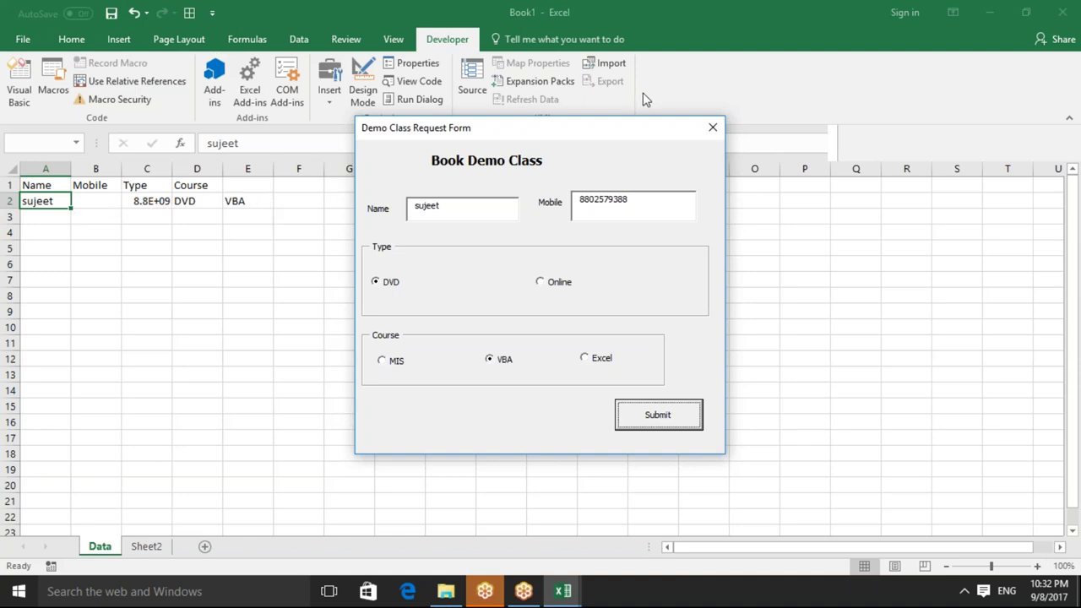
left_click(713, 128)
key("alt+Tab")
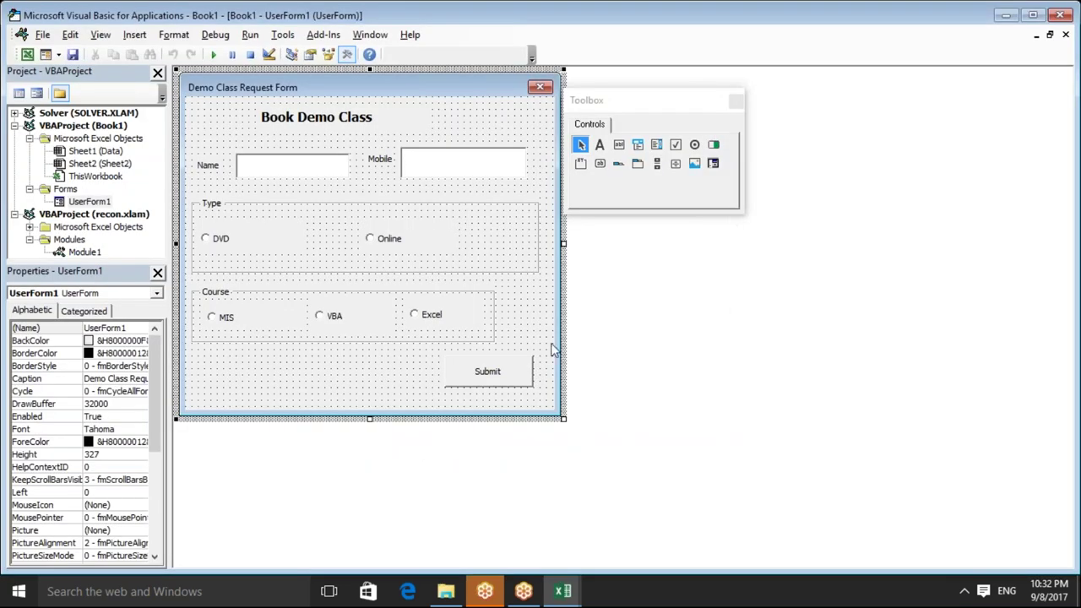
double_click(541, 370)
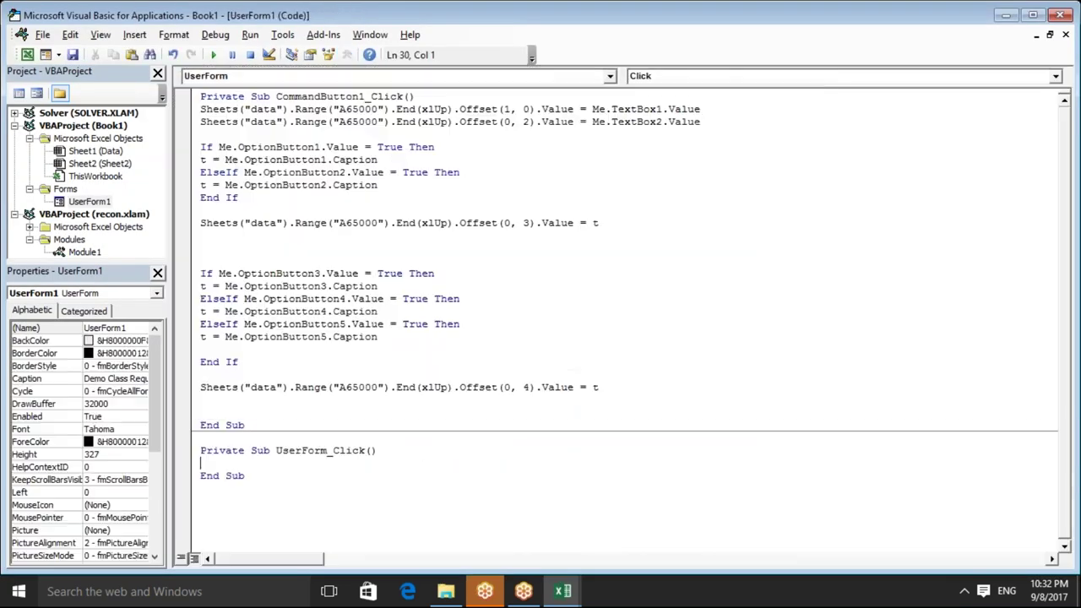
Change the Mobile, Type and Course column offsets to 1, 2 and 3, then reopen UserForm1's design
double_click(527, 122)
type("1")
double_click(527, 223)
type("2")
double_click(527, 387)
type("3")
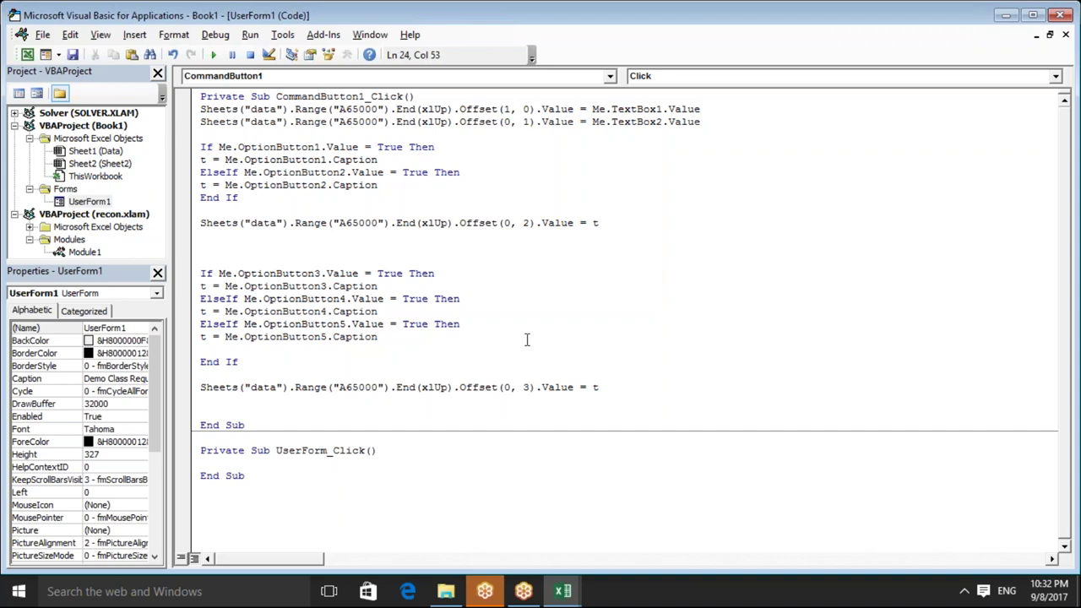
left_click(232, 399)
left_click(108, 201)
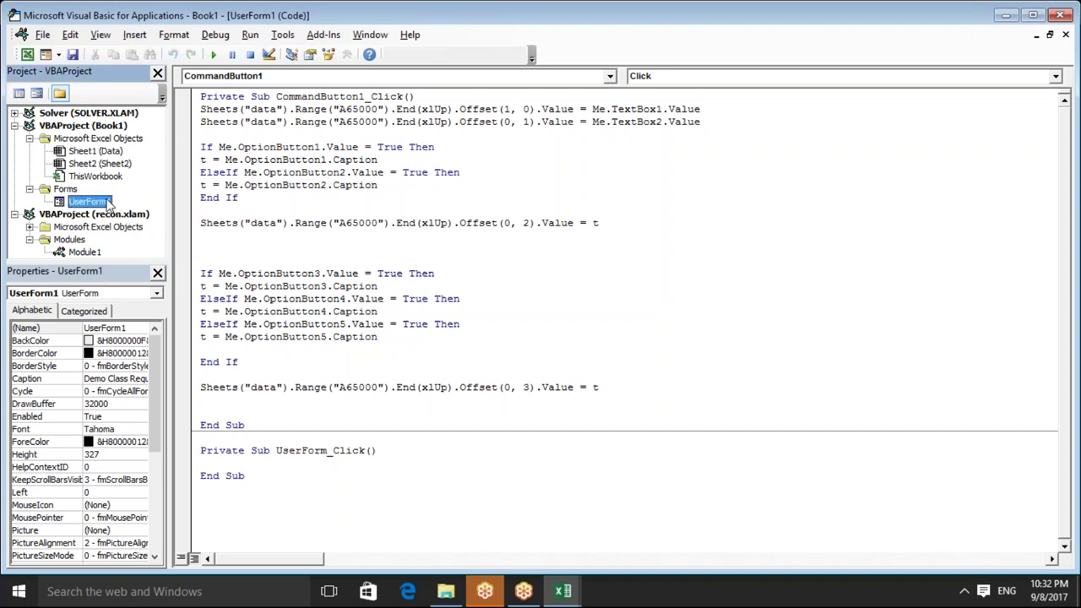
double_click(108, 201)
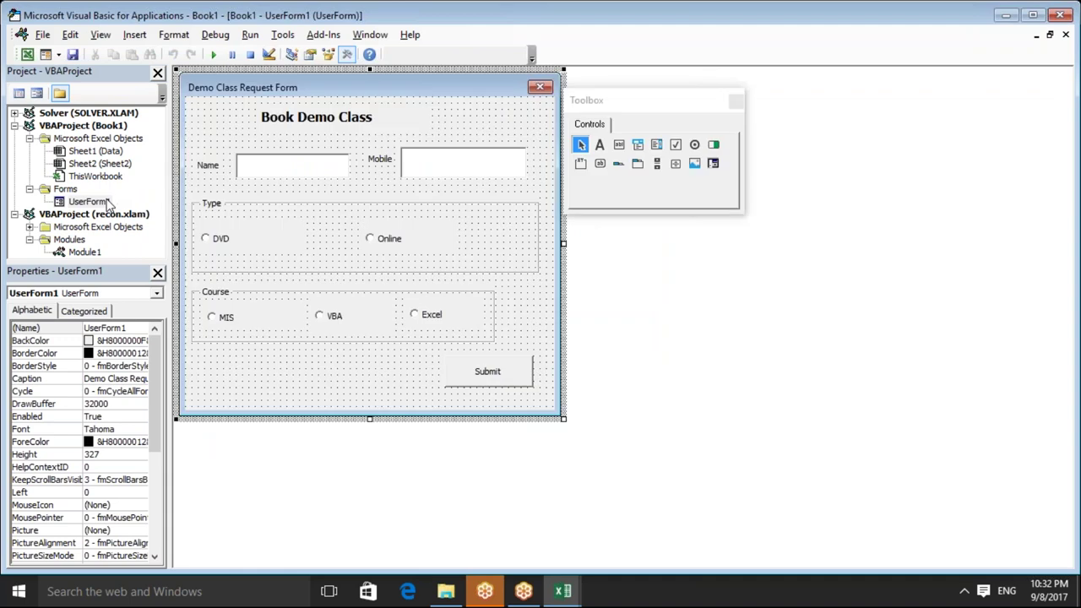
Draw a check box under the Course frame, caption it 'Re-Join', and autofit it to the caption
left_click(274, 295)
left_click(291, 273)
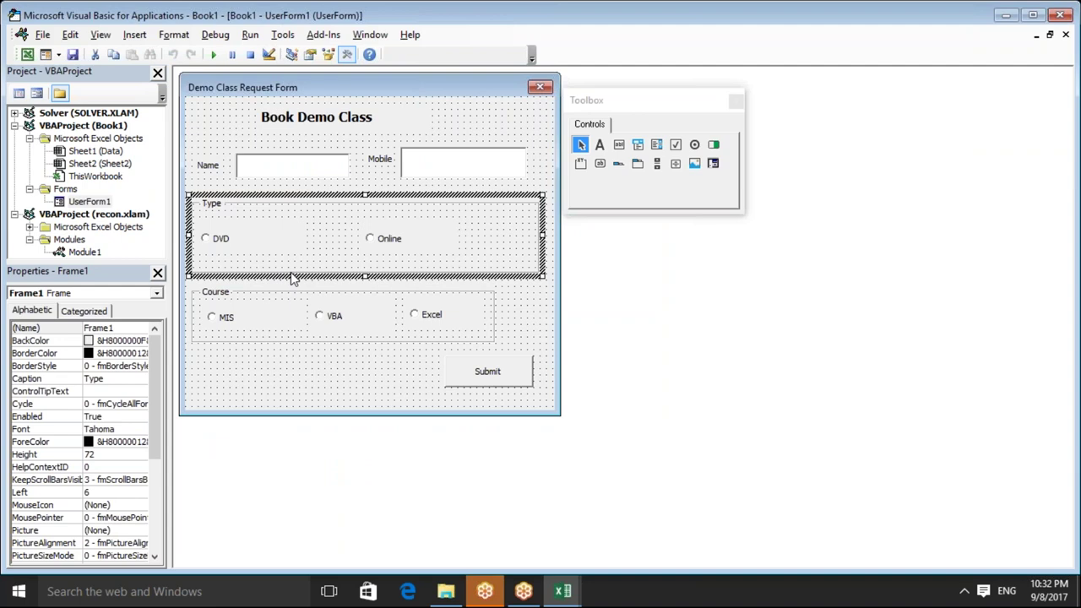
left_click(676, 146)
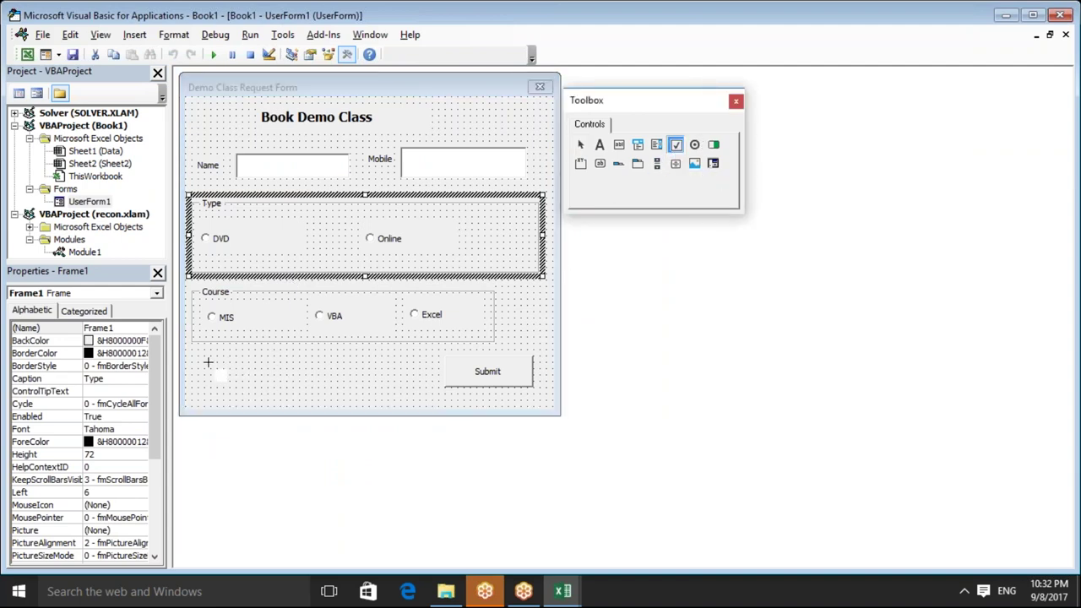
left_click_drag(204, 358, 309, 377)
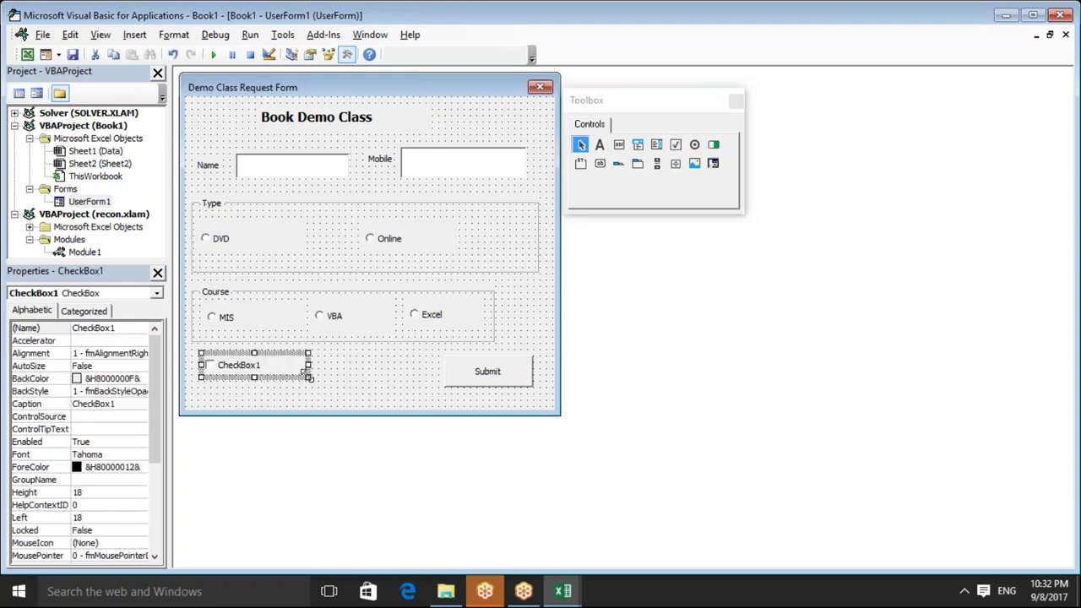
left_click(256, 374)
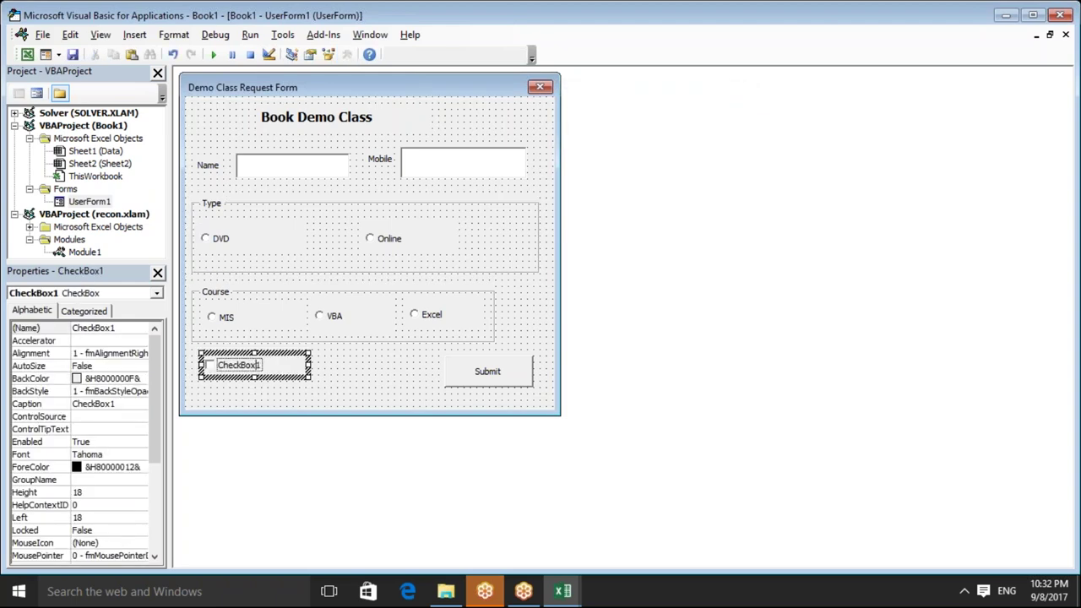
key("BackSpace")
key("BackSpace")
key("BackSpace")
key("BackSpace")
key("BackSpace")
key("BackSpace")
key("BackSpace")
key("BackSpace")
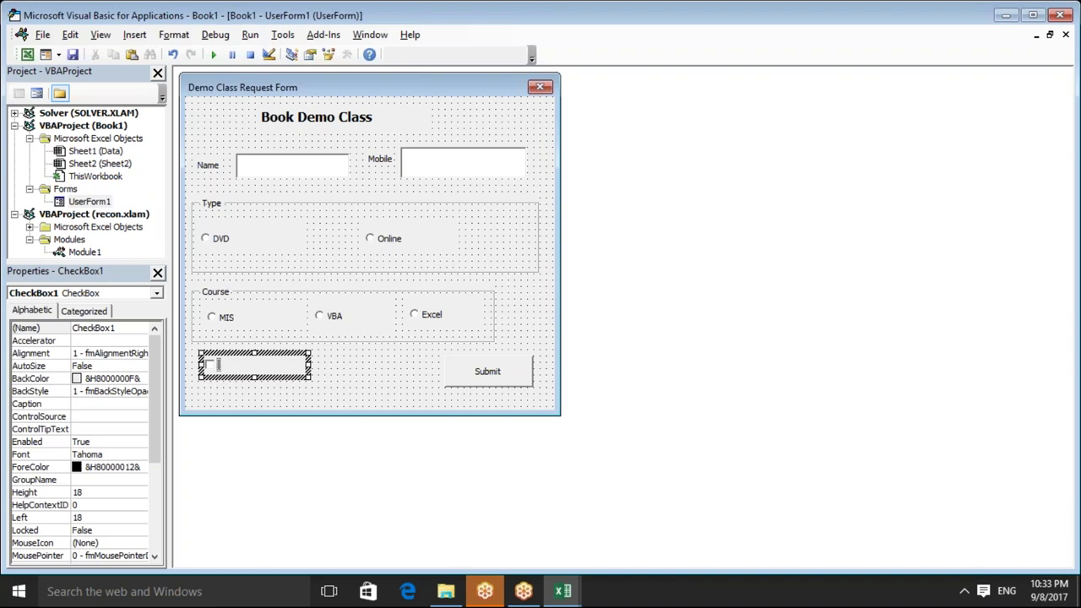
left_click(219, 364)
type("Re")
type("-Join")
double_click(256, 379)
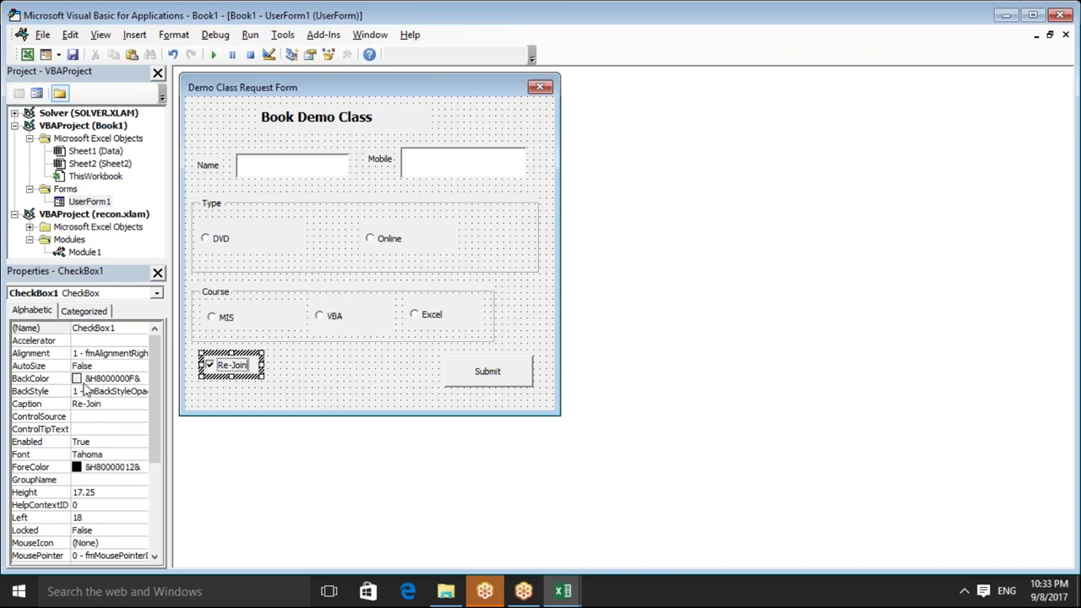
left_click(83, 379)
left_click(86, 391)
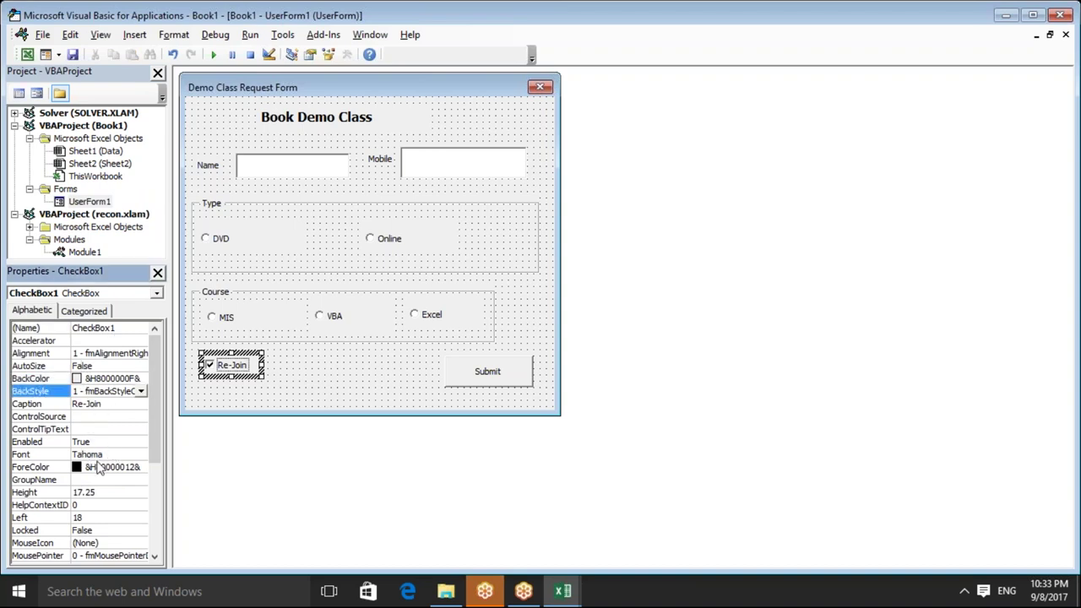
left_click(318, 399)
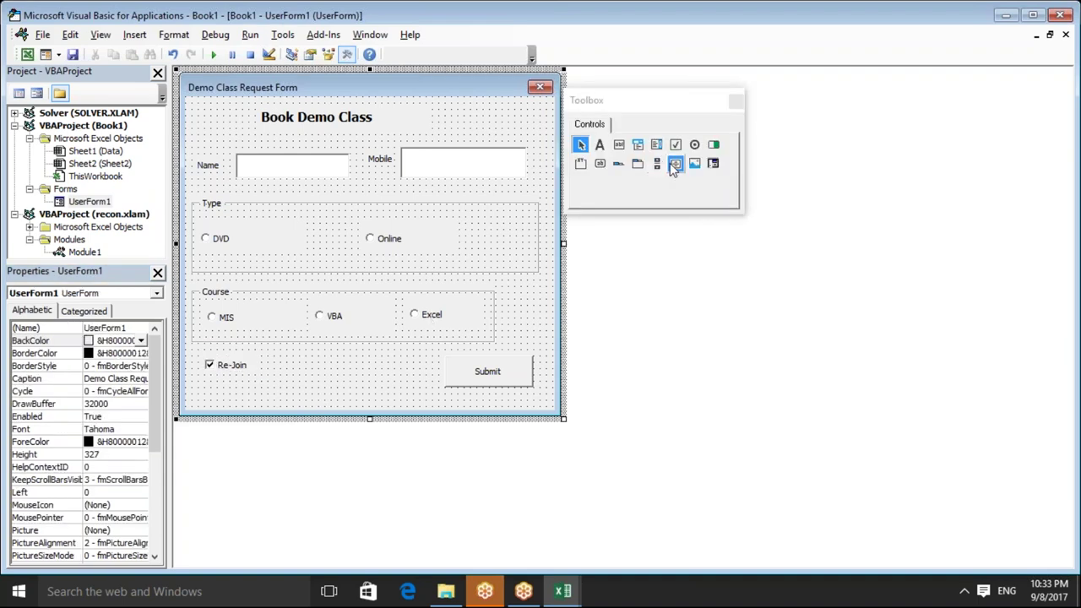
Draw a 'Telephone Support' check box beside Re-Join, widen it to one line, and return to Excel
left_click(676, 145)
mouse_move(306, 358)
left_mouse_down()
mouse_move(371, 372)
mouse_move(379, 385)
left_mouse_up()
left_click(351, 381)
key("BackSpace")
key("BackSpace")
key("BackSpace")
key("BackSpace")
key("BackSpace")
key("BackSpace")
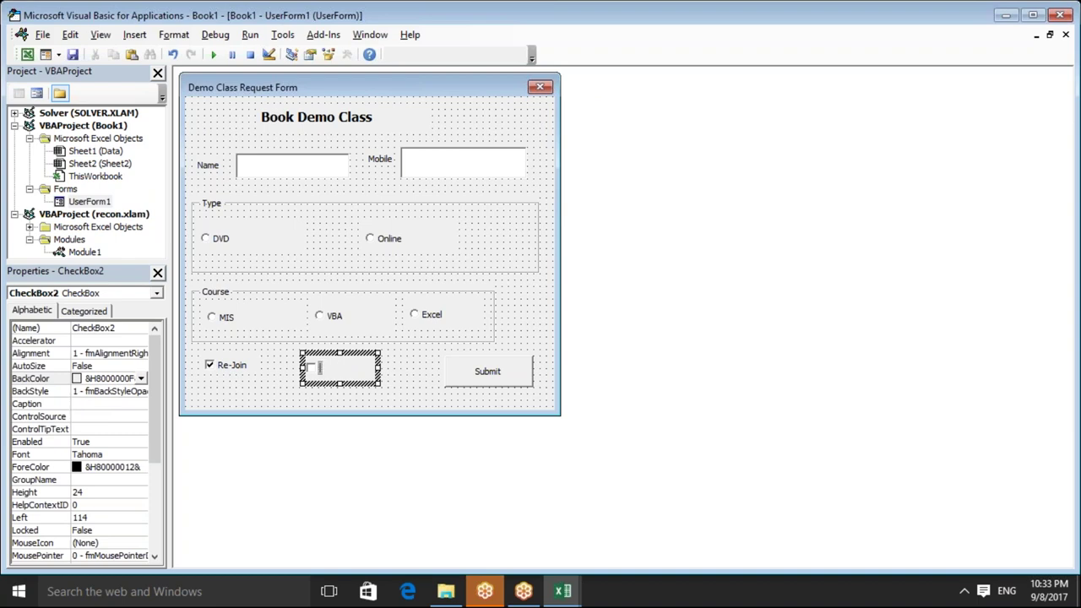
type("Tele")
type("phone Support")
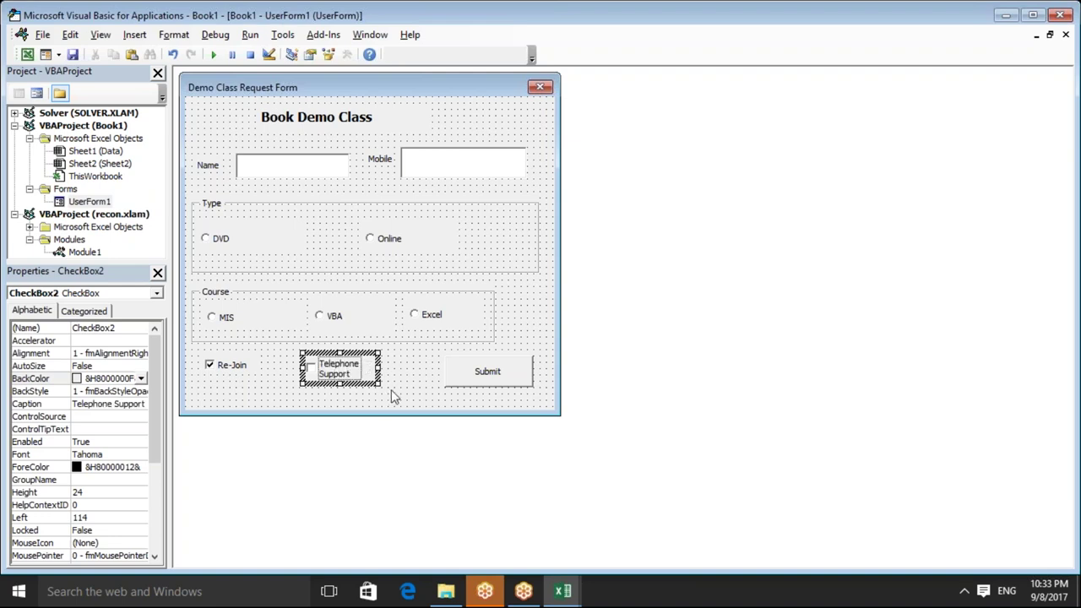
left_click_drag(380, 368, 408, 369)
left_click(414, 394)
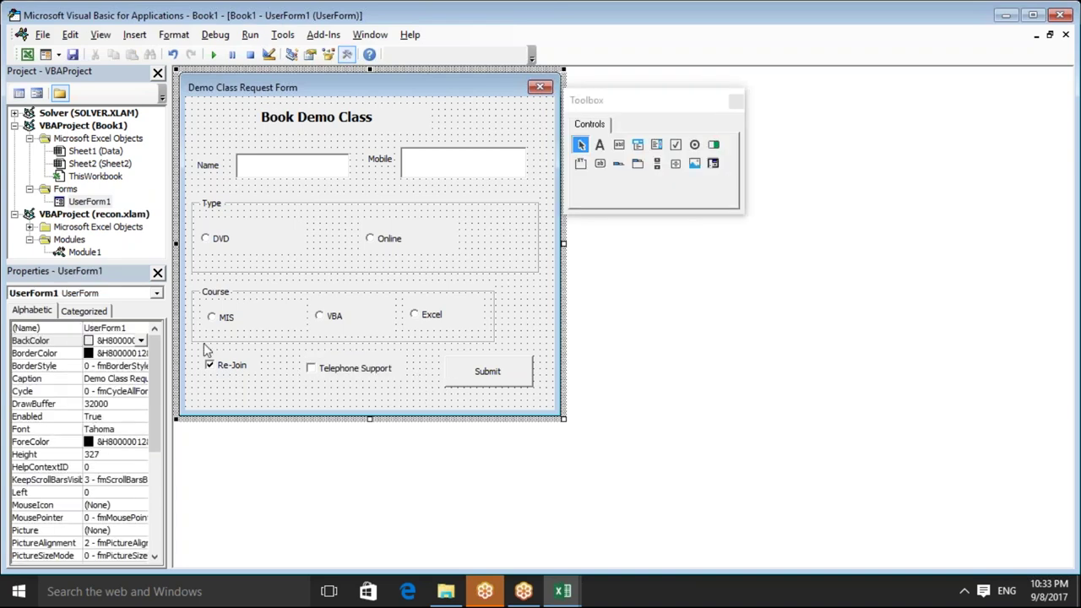
left_click(315, 377)
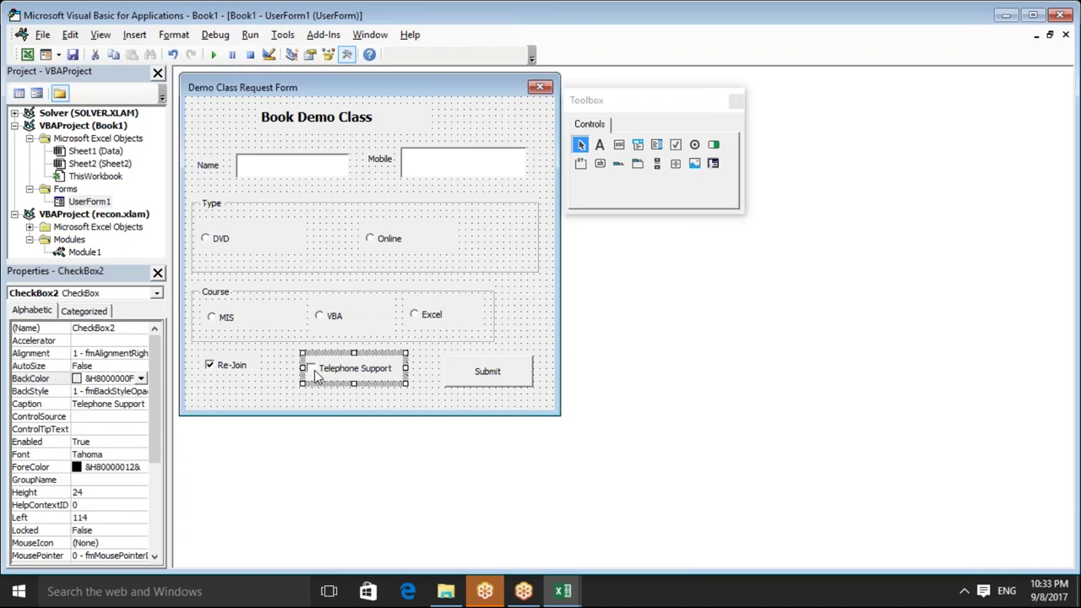
key("alt+F11")
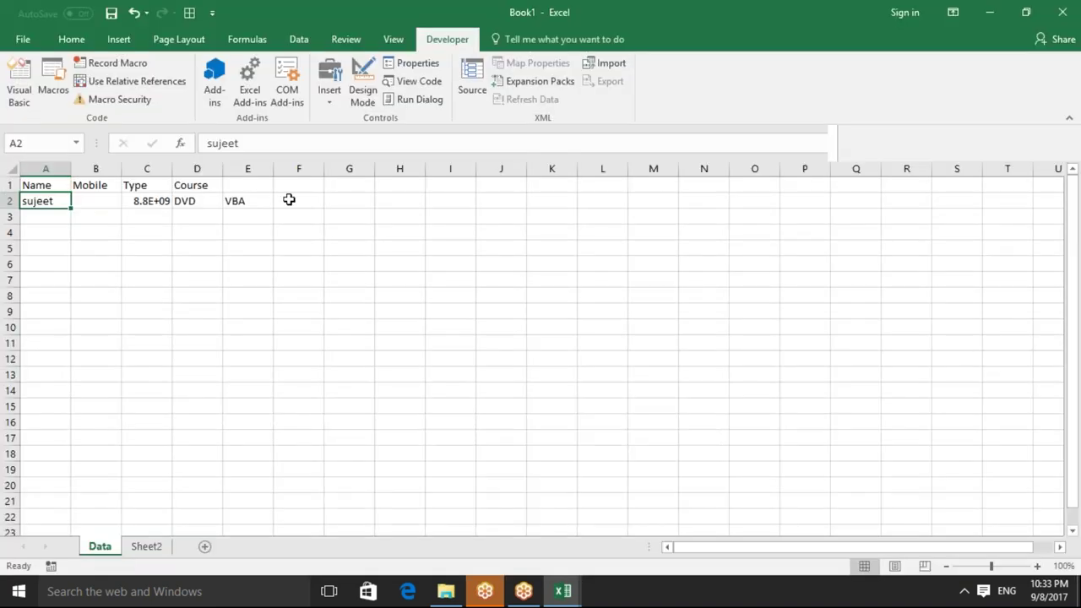
Clear the test entry from A2:E2 on the Data sheet
key("ctrl+shift+Right")
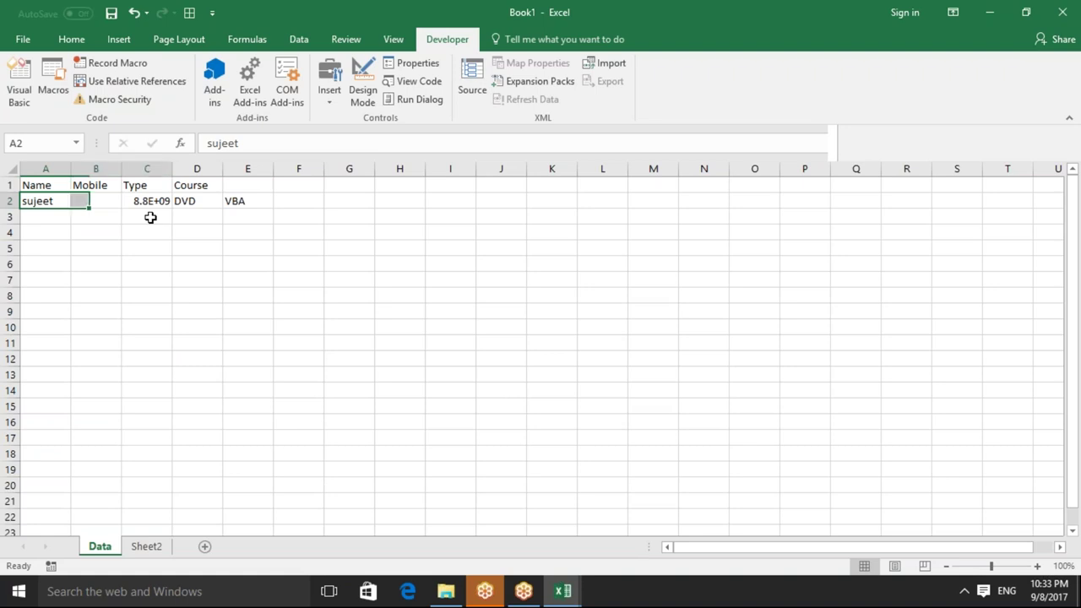
key("ctrl+shift+Right")
key("Delete")
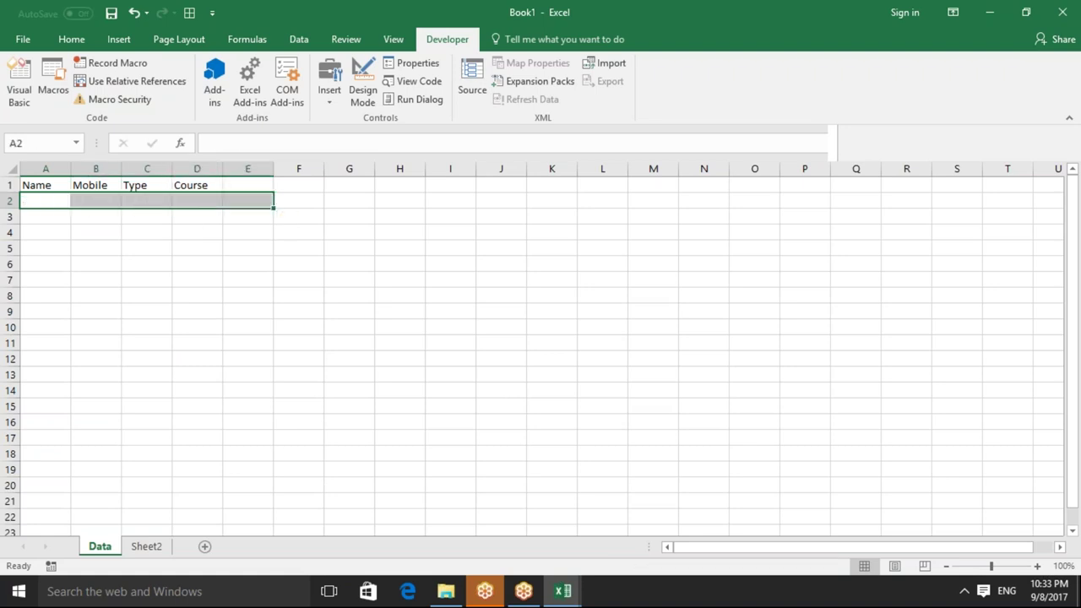
Enter the headers 'Re-Join' in E1 and 'Support' in F1, then return to the VBA editor
key("Up")
key("Right")
key("Right")
key("Right")
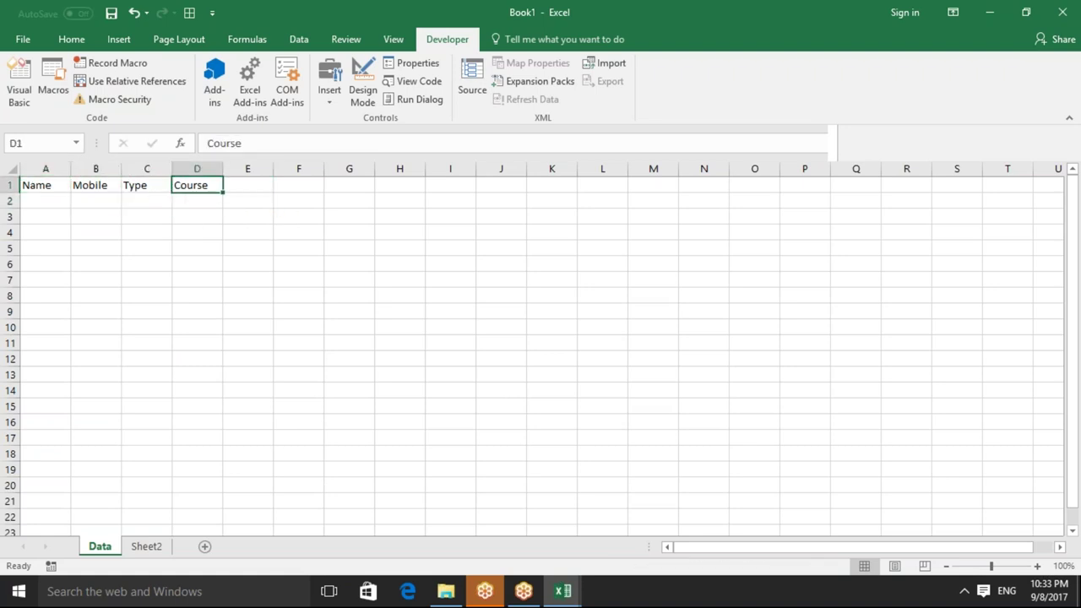
key("Right")
type("Re-Join")
key("Tab")
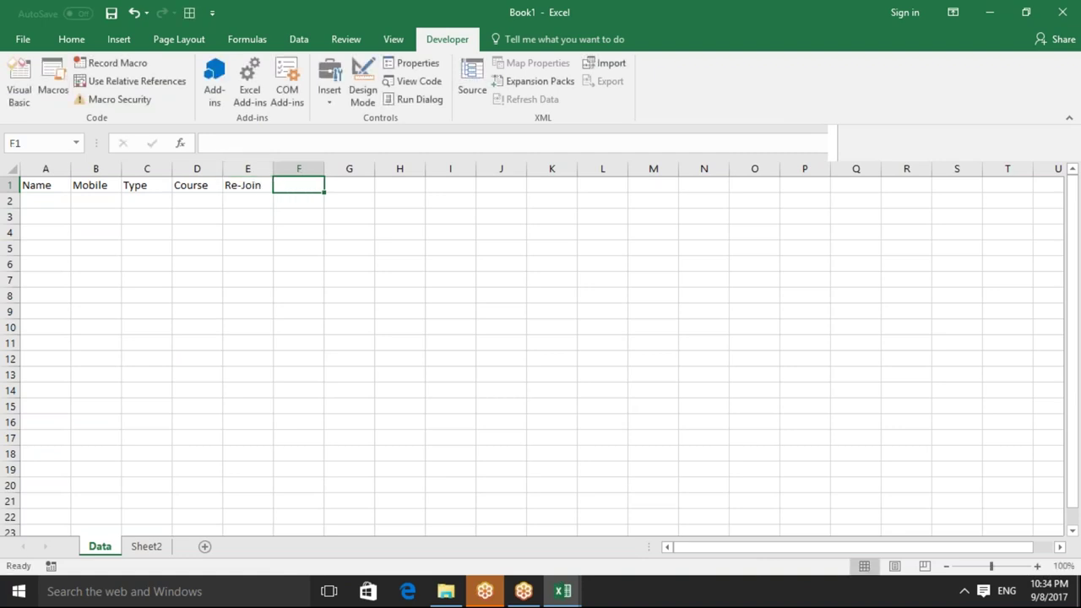
type("Support")
key("Return")
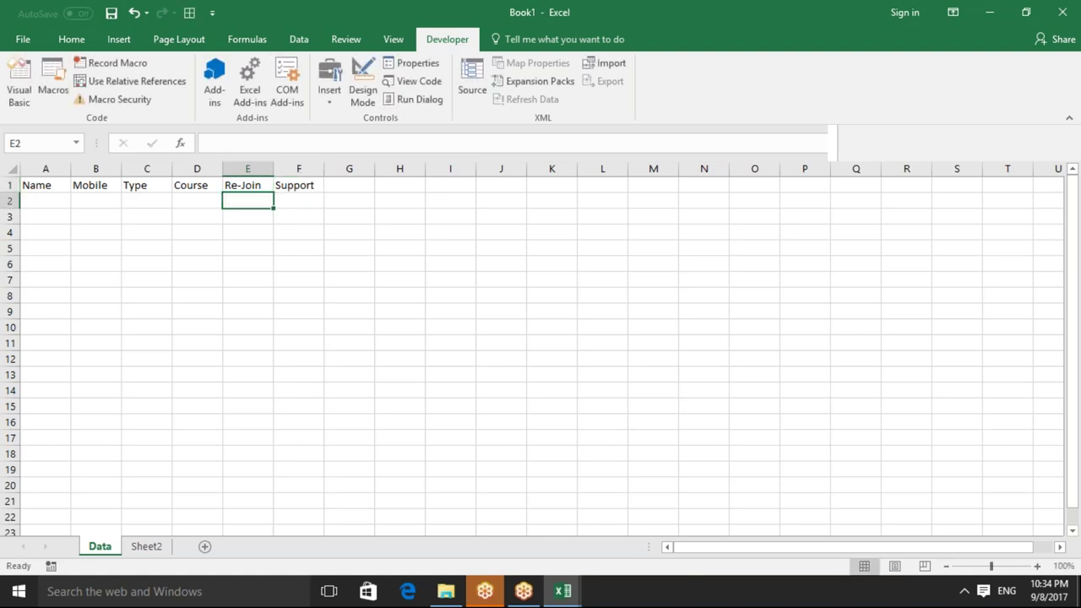
key("alt+F11")
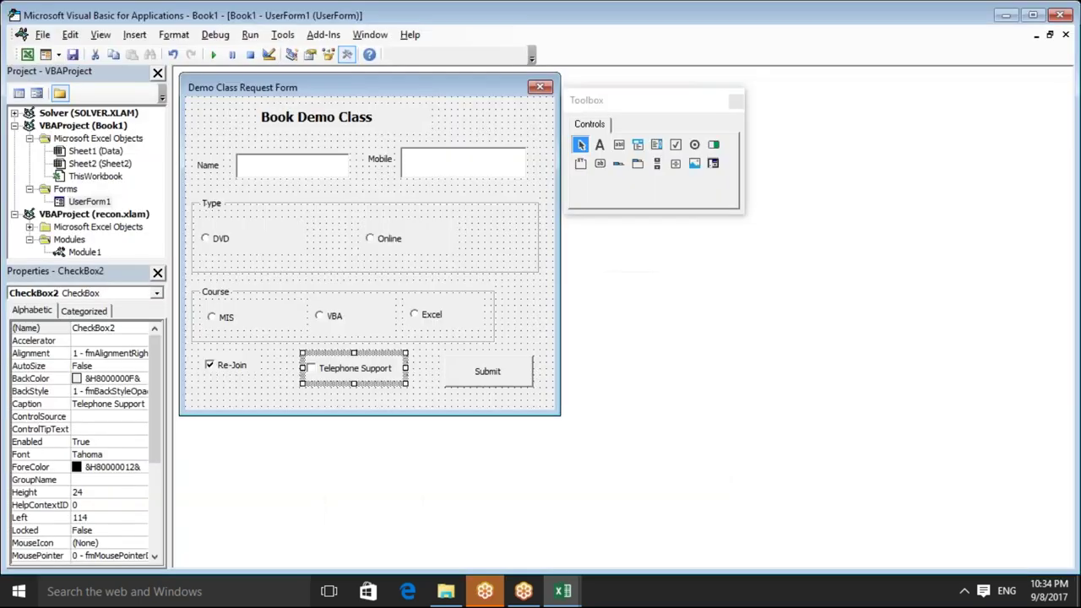
In the Submit click code, add the line 'If Me.CheckBox1.Value = True Then' before End Sub
double_click(470, 382)
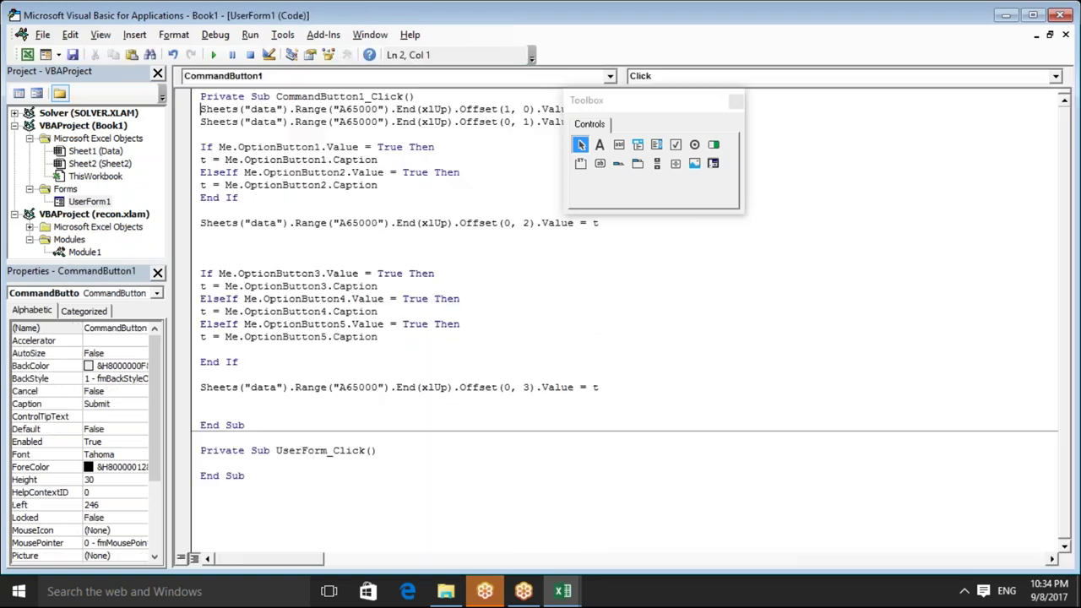
left_click(260, 414)
key("Return")
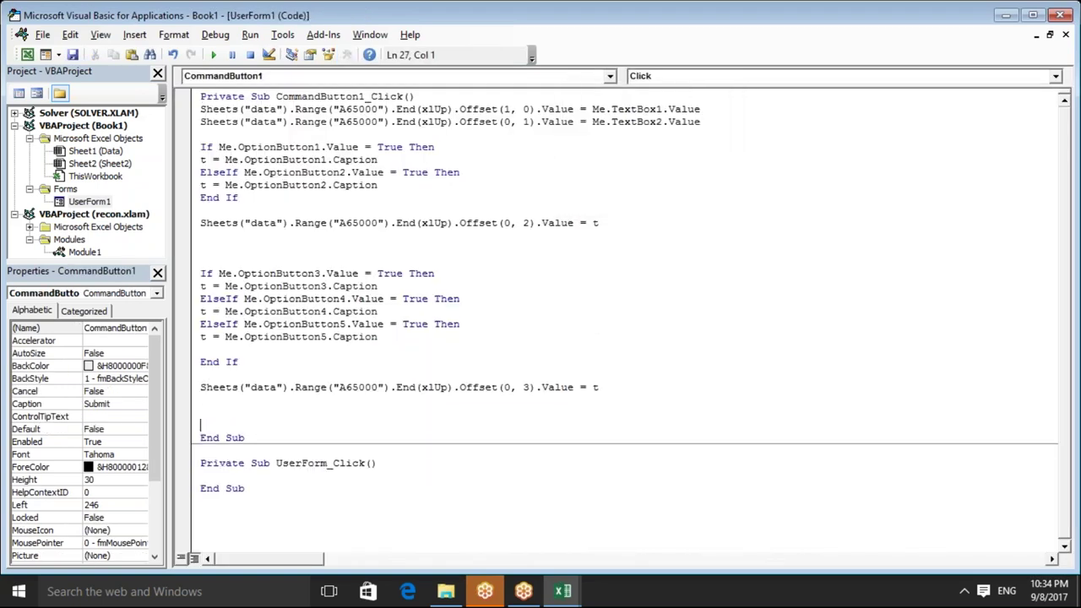
key("Return")
key("Up")
key("Up")
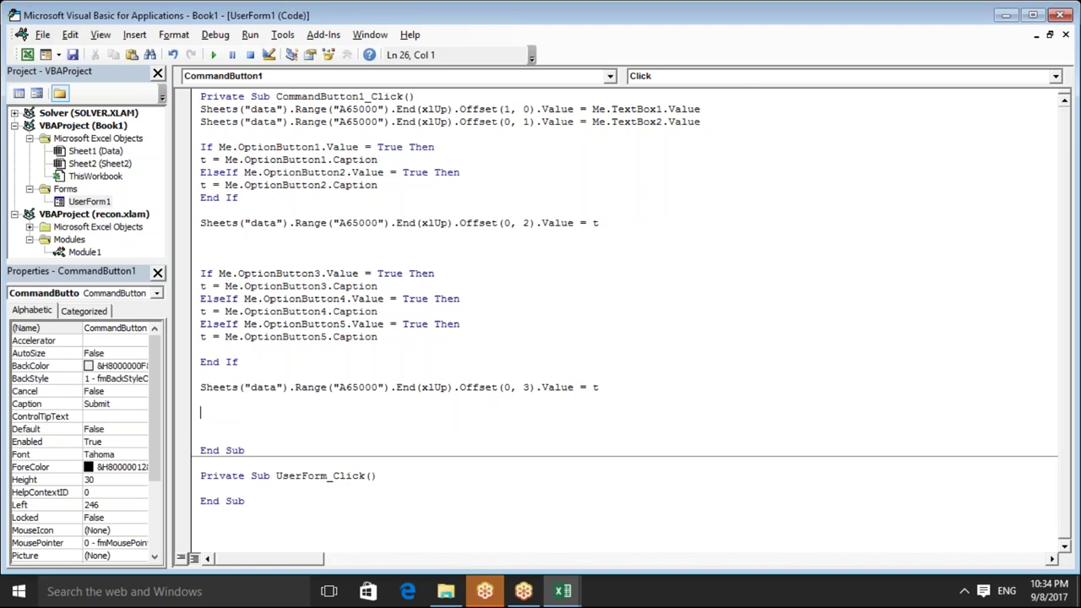
type("if me.te")
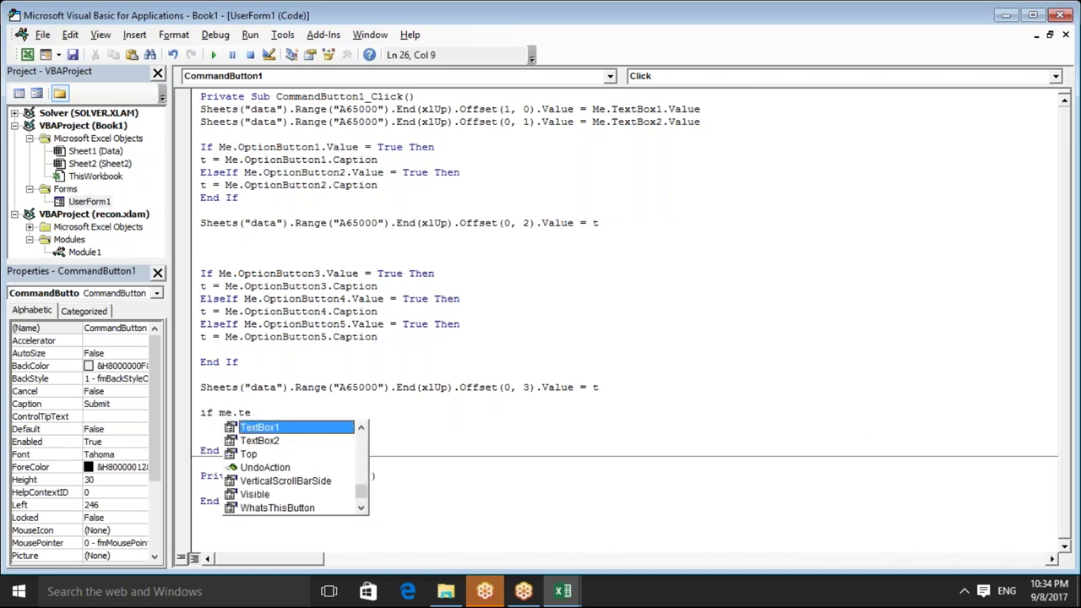
key("BackSpace")
key("BackSpace")
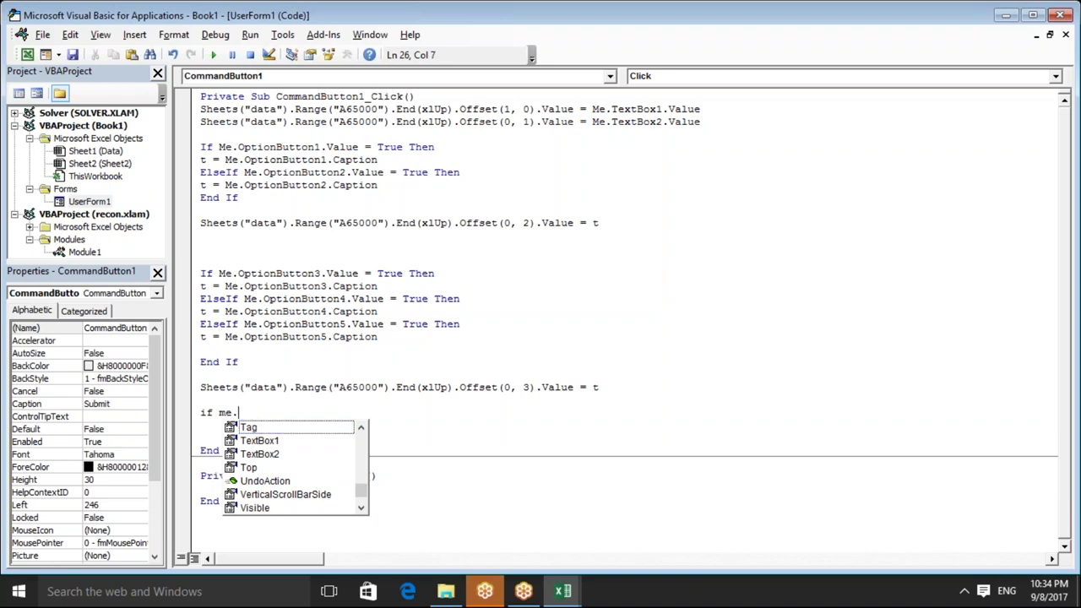
type("che")
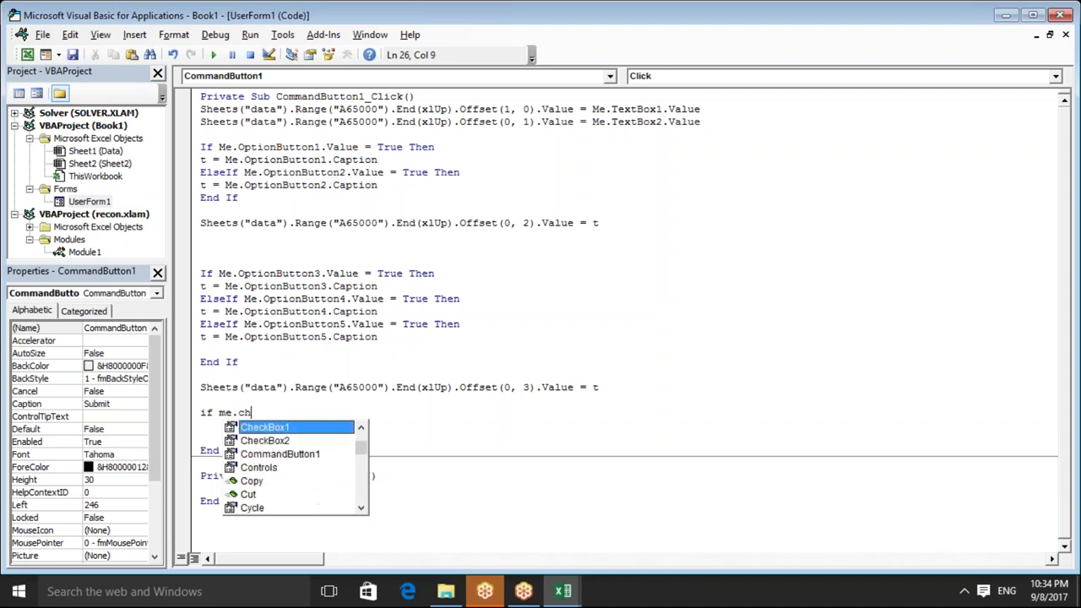
key("Tab")
type(".v")
key("Tab")
type("=true ")
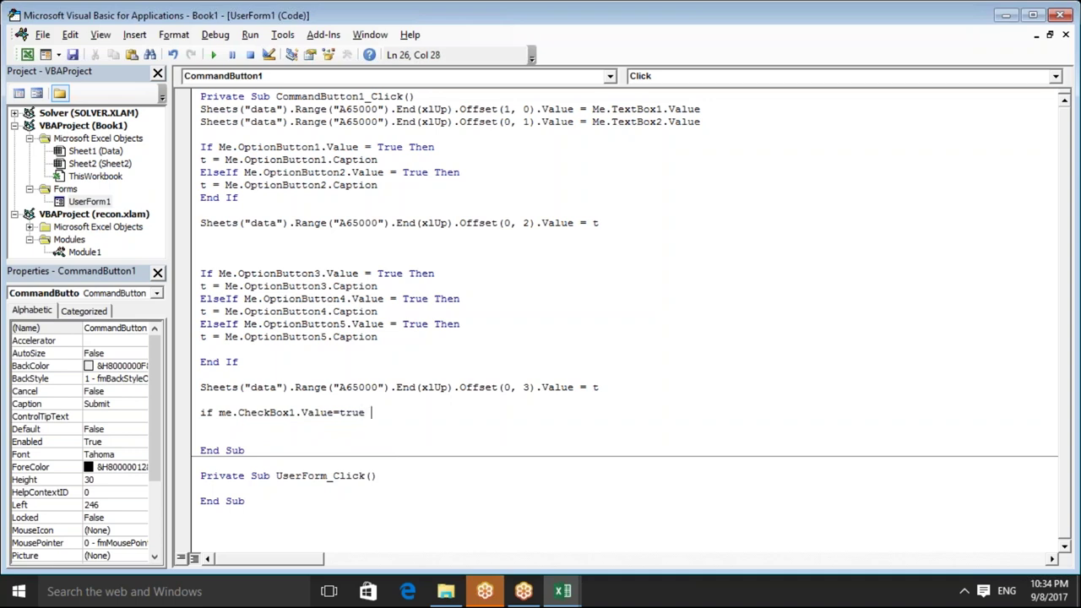
type("=")
key("BackSpace")
key("BackSpace")
type("then")
key("Return")
Under the If, add a copy of the Sheets Offset statement that writes "yes", on its own line
left_click_drag(600, 387, 203, 384)
key("ctrl+c")
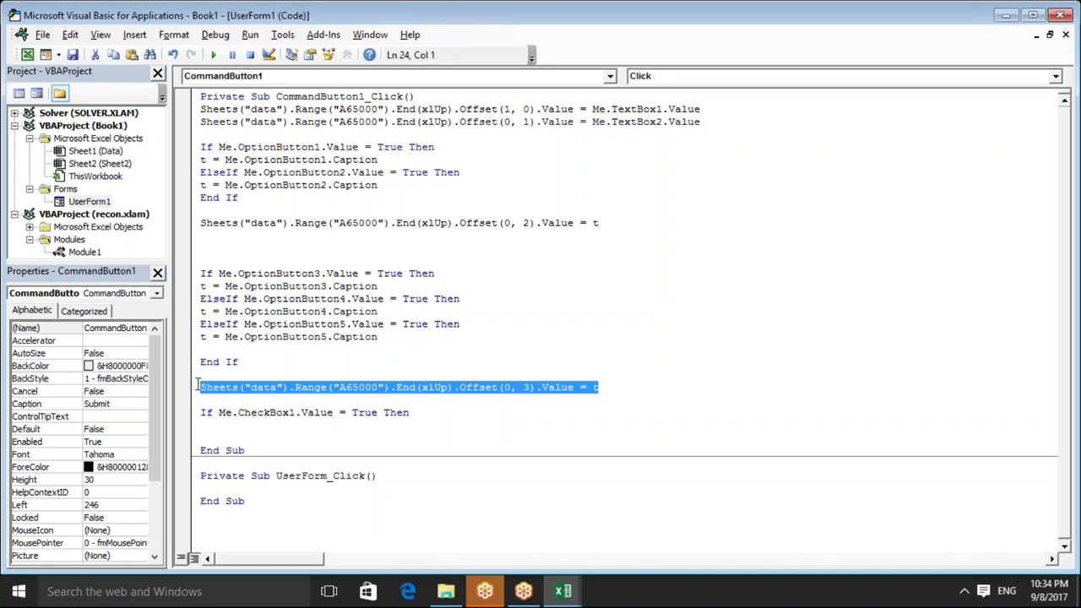
left_click(458, 422)
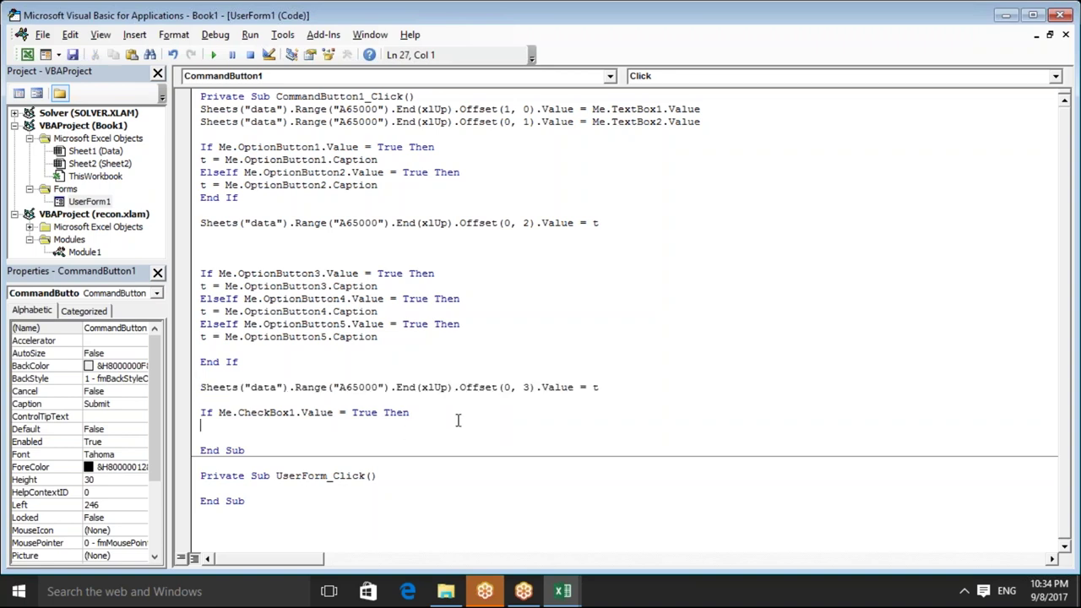
double_click(427, 415)
left_click(427, 415)
key("ctrl+v")
key("BackSpace")
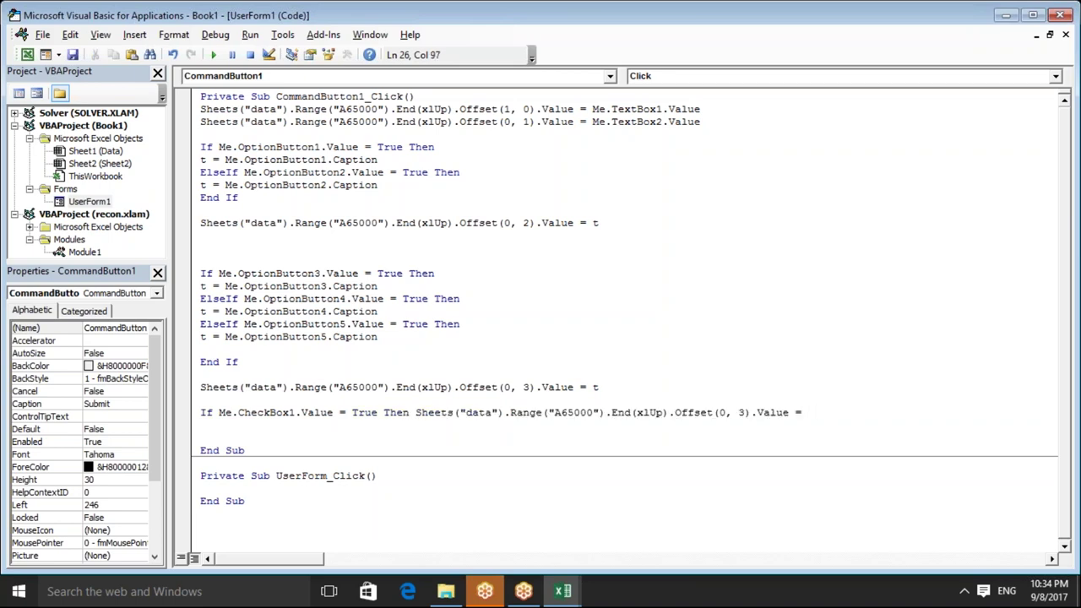
type("\"yes")
key("Return")
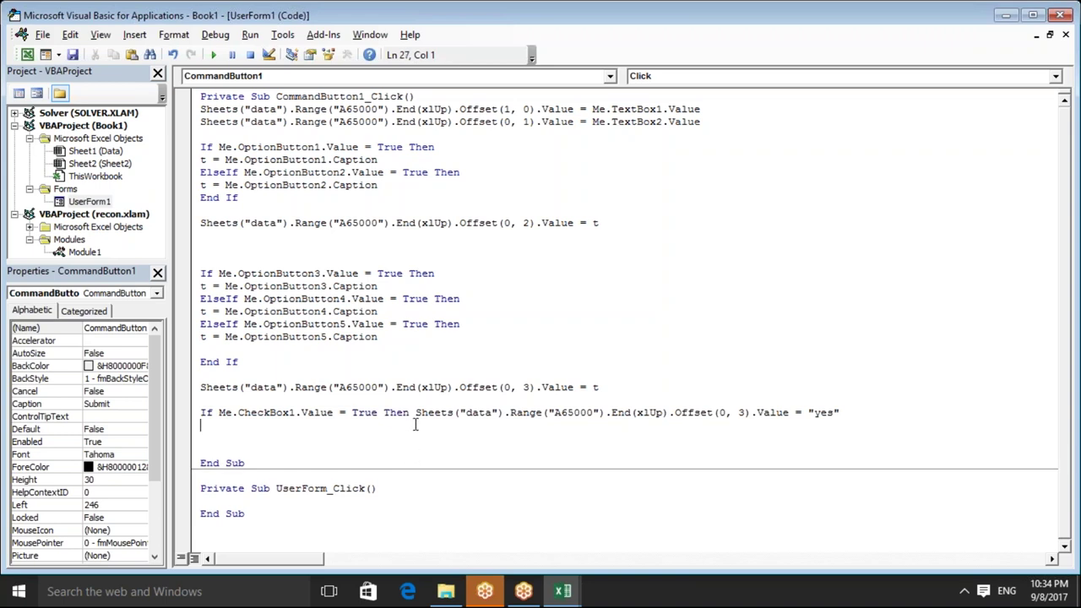
double_click(416, 413)
left_click(414, 414)
key("Return")
key("Down")
Add an Else branch writing "NO", with both statements using Offset(0, 4)
type("else")
key("Return")
key("Up")
key("Up")
key("shift+Down")
key("ctrl+c")
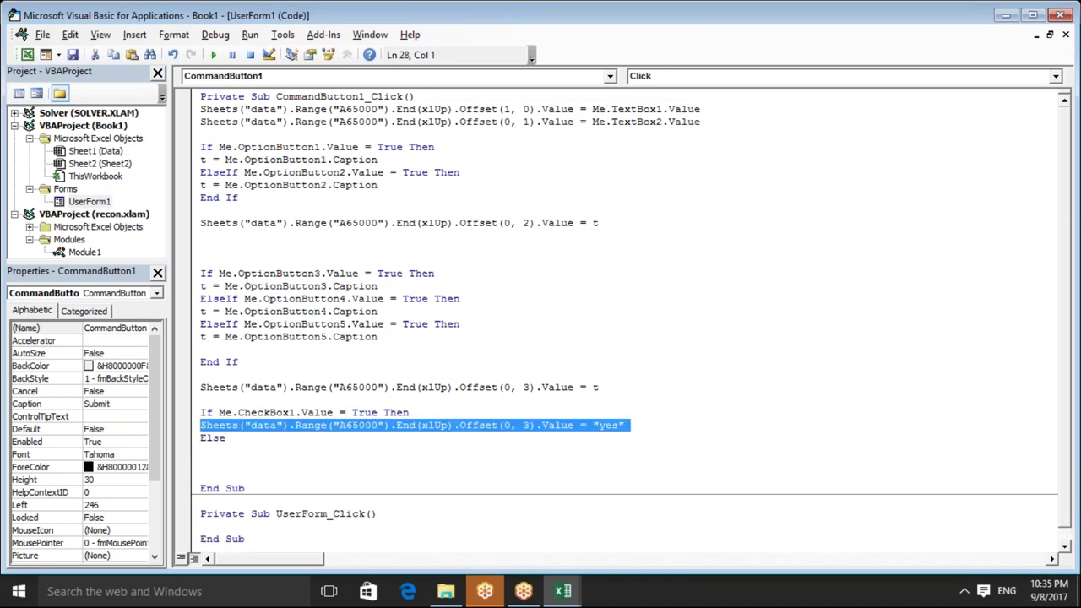
key("Down")
key("ctrl+v")
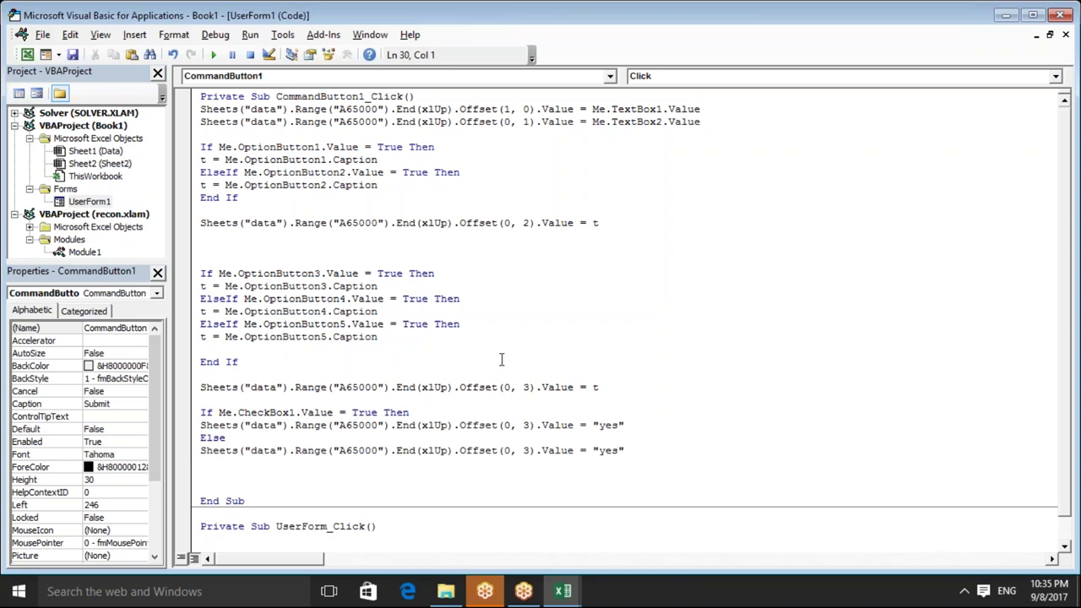
left_click(524, 425)
key("Delete")
type("4")
left_click(524, 450)
key("Delete")
type("4")
left_click(618, 454)
key("BackSpace")
key("BackSpace")
key("BackSpace")
type("NO")
Close the block with End If and select the whole CheckBox1 If block
left_click(202, 463)
type("End If")
key("Return")
key("Up")
key("Up")
key("Up")
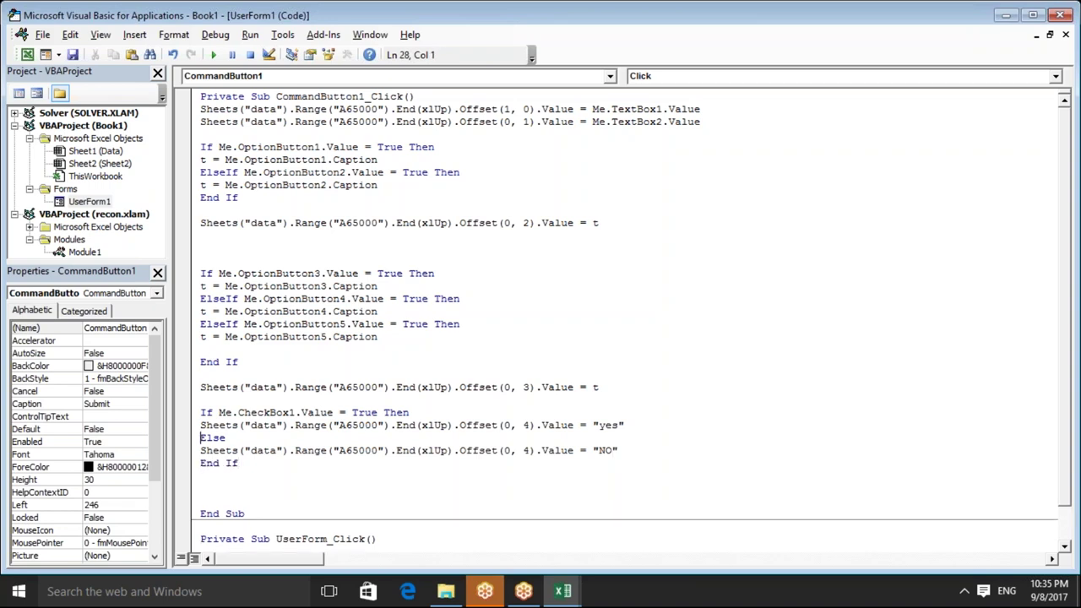
key("Up")
key("Up")
key("shift+Down")
key("shift+Down")
key("shift+Down")
key("shift+Down")
key("shift+Down")
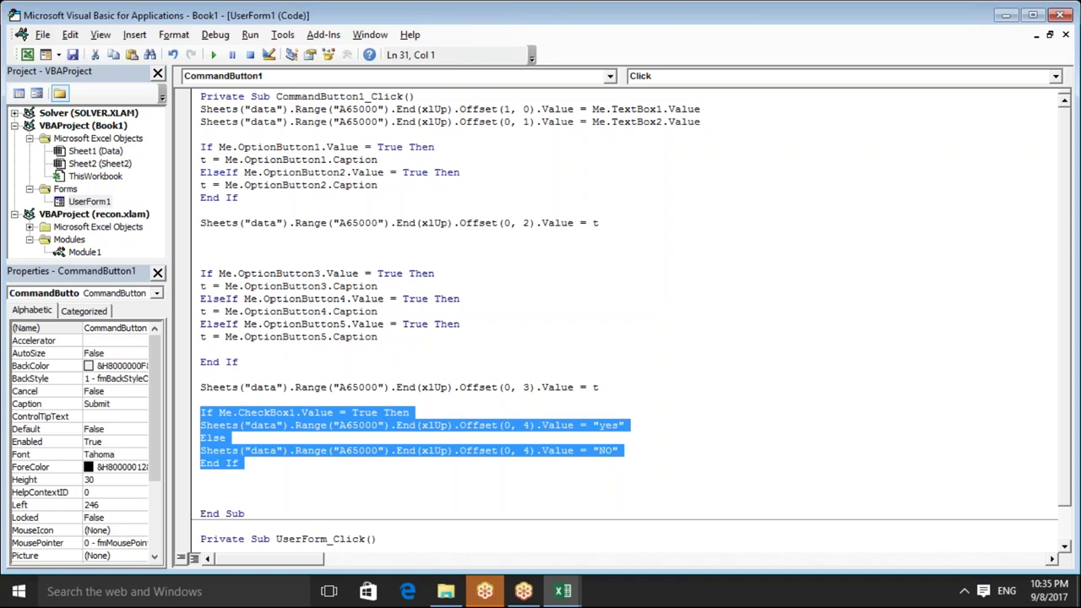
Duplicate the CheckBox1 block below itself and change both offsets from 4 to 5
key("ctrl+c")
key("Down")
key("Down")
key("ctrl+v")
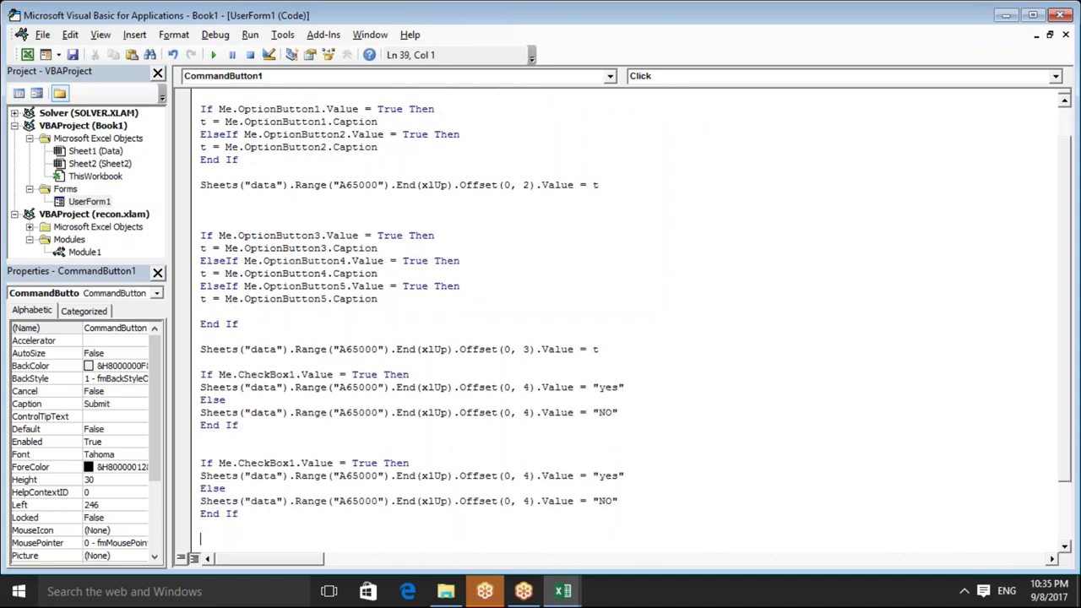
key("Down")
key("Down")
double_click(524, 452)
type("5")
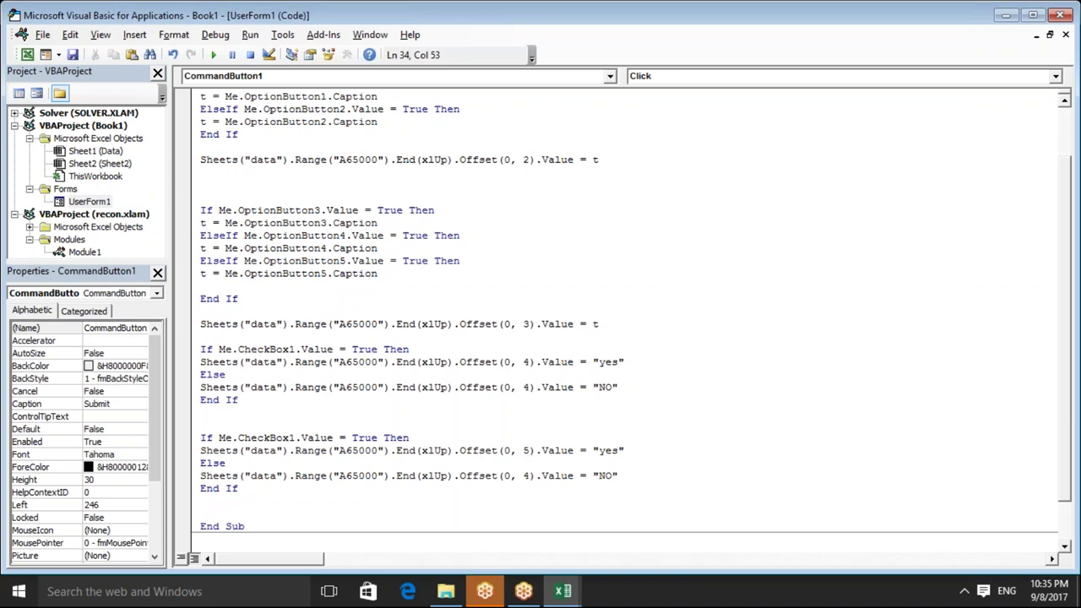
double_click(528, 475)
type("5")
Change the duplicate's condition to CheckBox2, then reopen the UserForm1 design
left_click(299, 437)
key("BackSpace")
type("2")
left_click(346, 418)
key("alt+F11")
key("alt+F11")
double_click(104, 201)
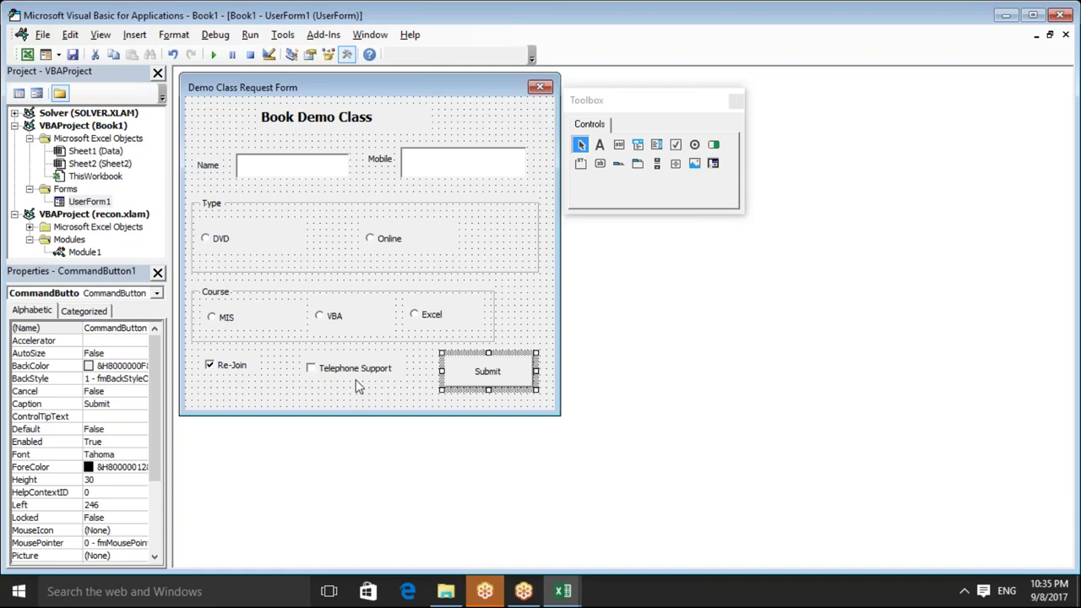
Stretch the form taller to a height of 417.75 and move Submit lower and right
left_click(429, 402)
left_click_drag(563, 418, 594, 508)
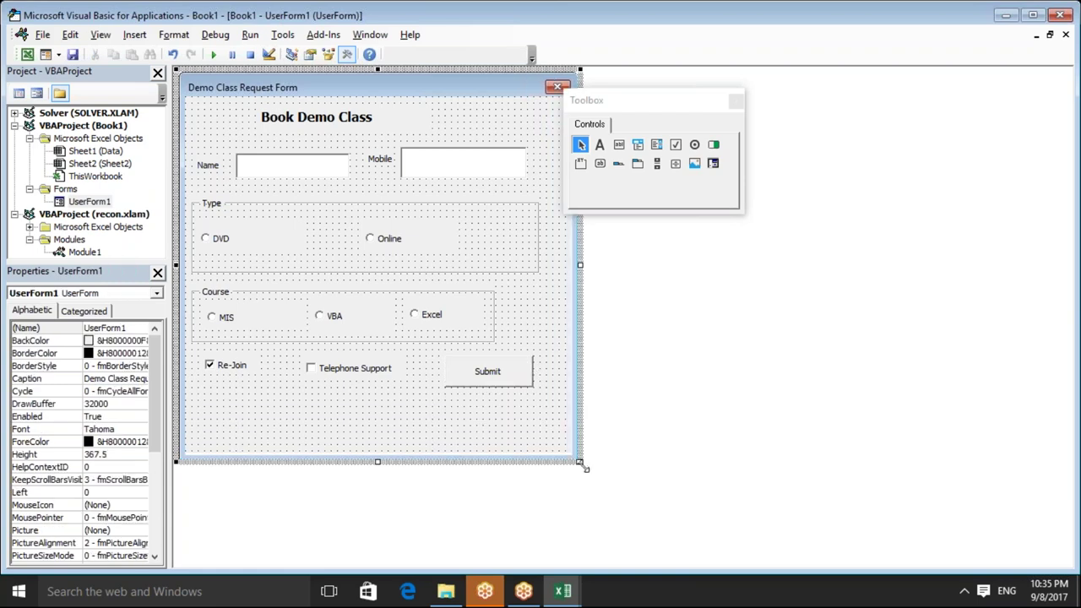
left_click(505, 384)
left_click_drag(504, 387, 529, 476)
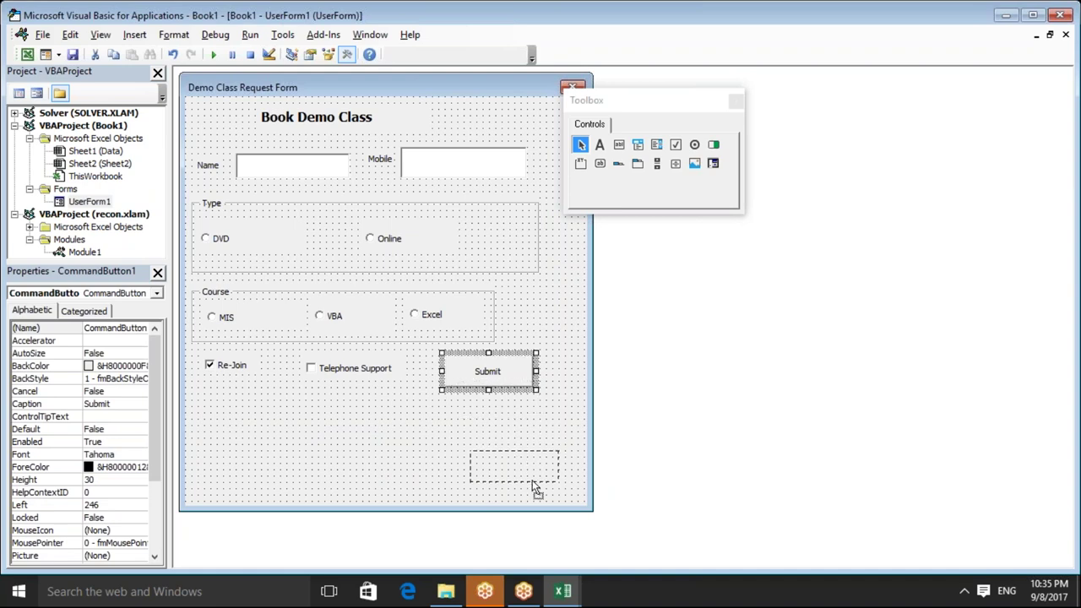
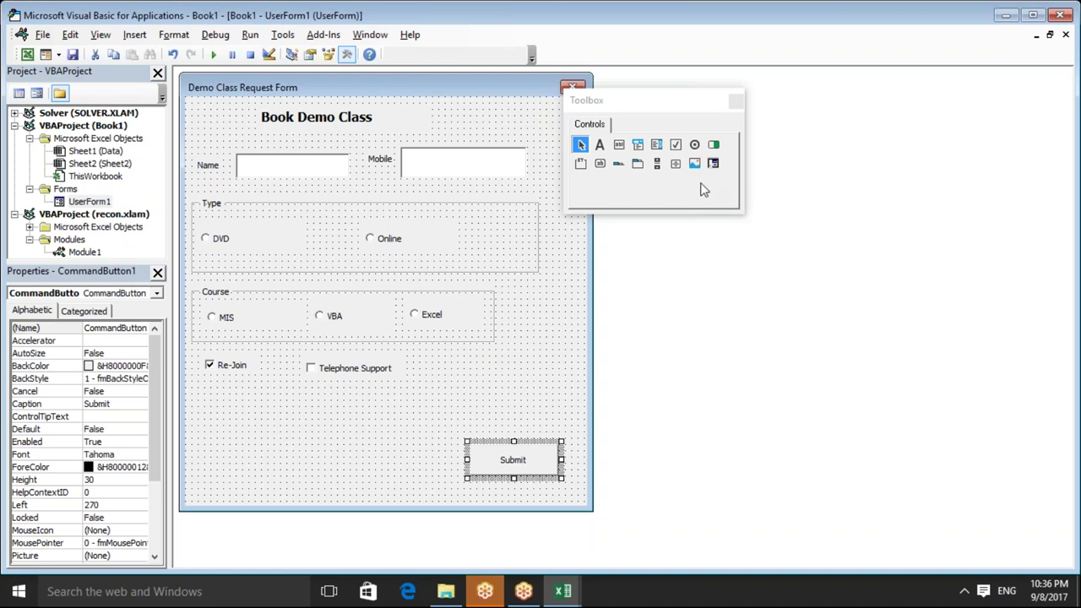
Add a checkbox below Re-Join and change its caption to 'Remarks'
left_click(676, 146)
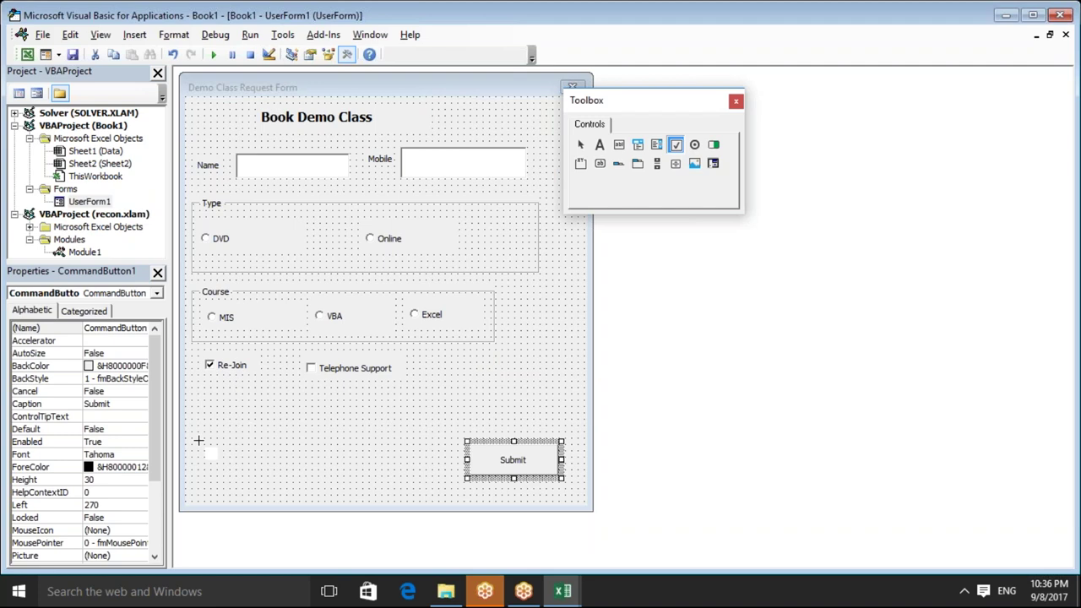
left_click_drag(199, 416, 320, 427)
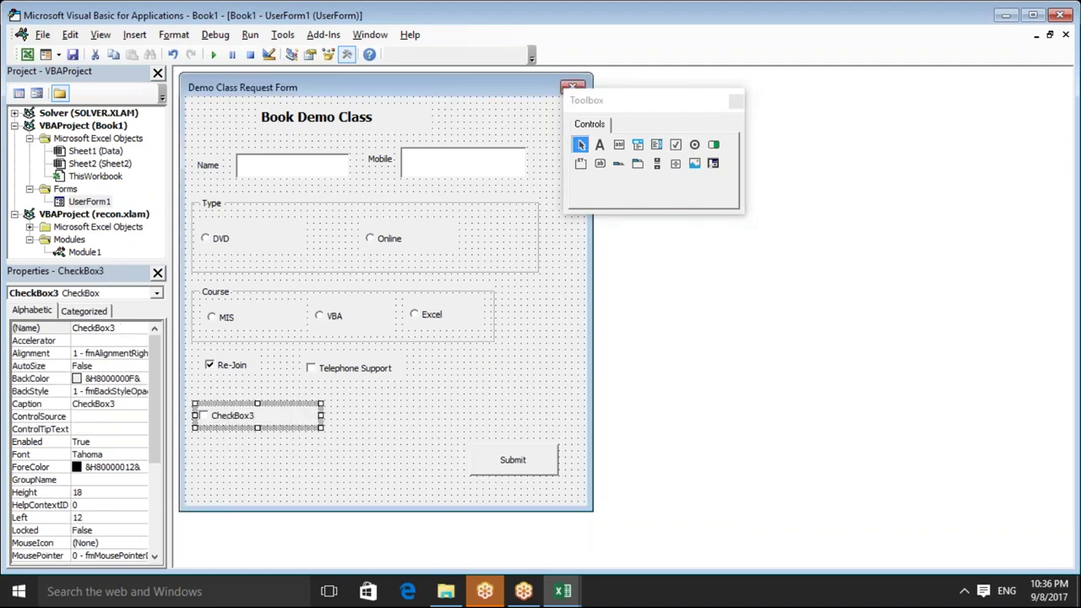
left_click(227, 418)
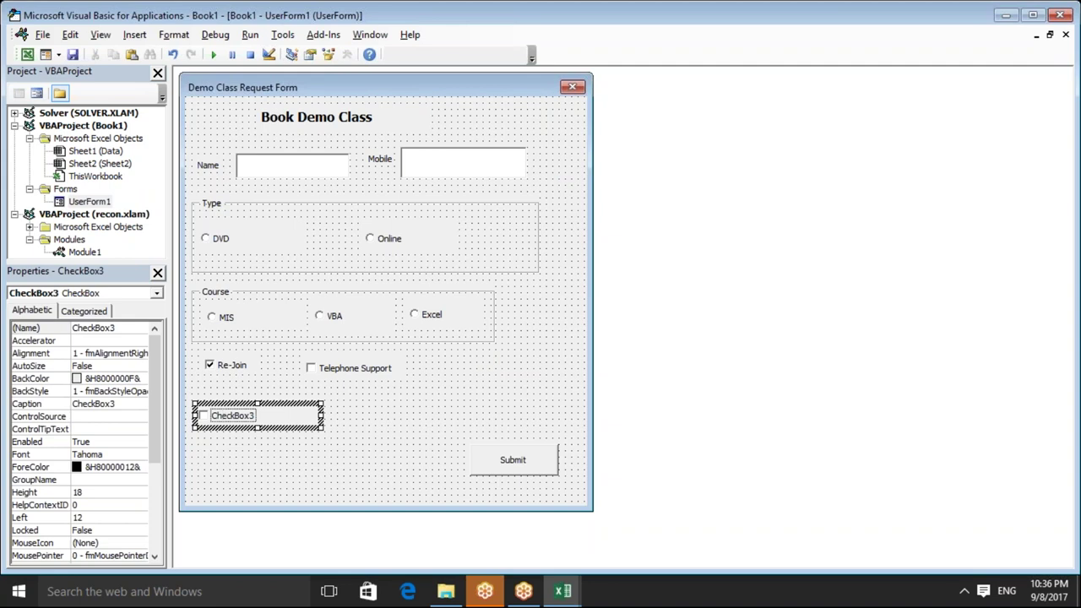
key("BackSpace")
key("BackSpace")
key("BackSpace")
key("BackSpace")
key("BackSpace")
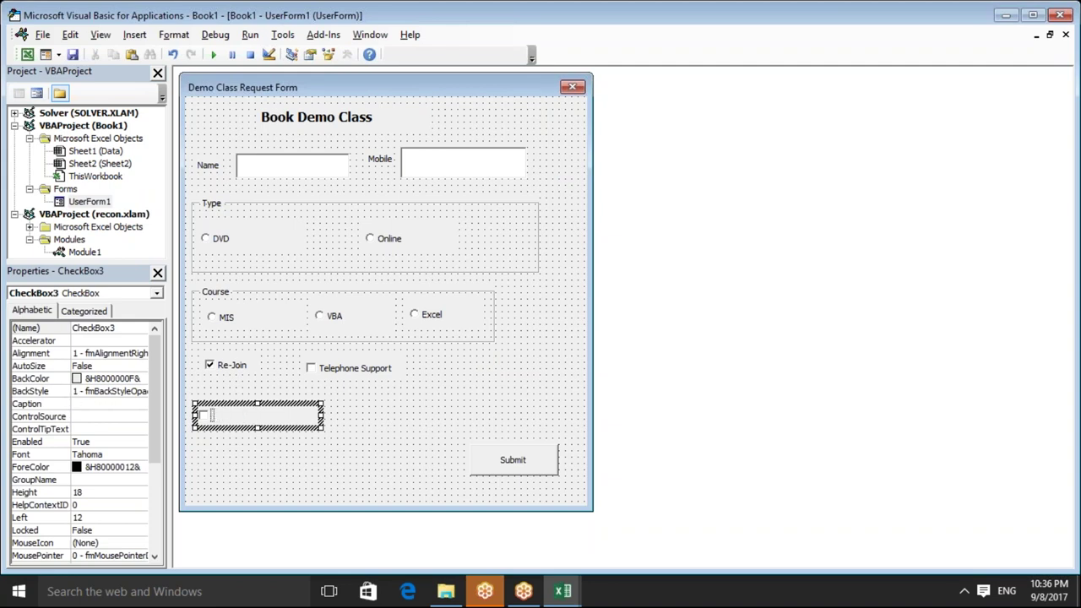
type("Rema")
type("rks")
left_click(229, 463)
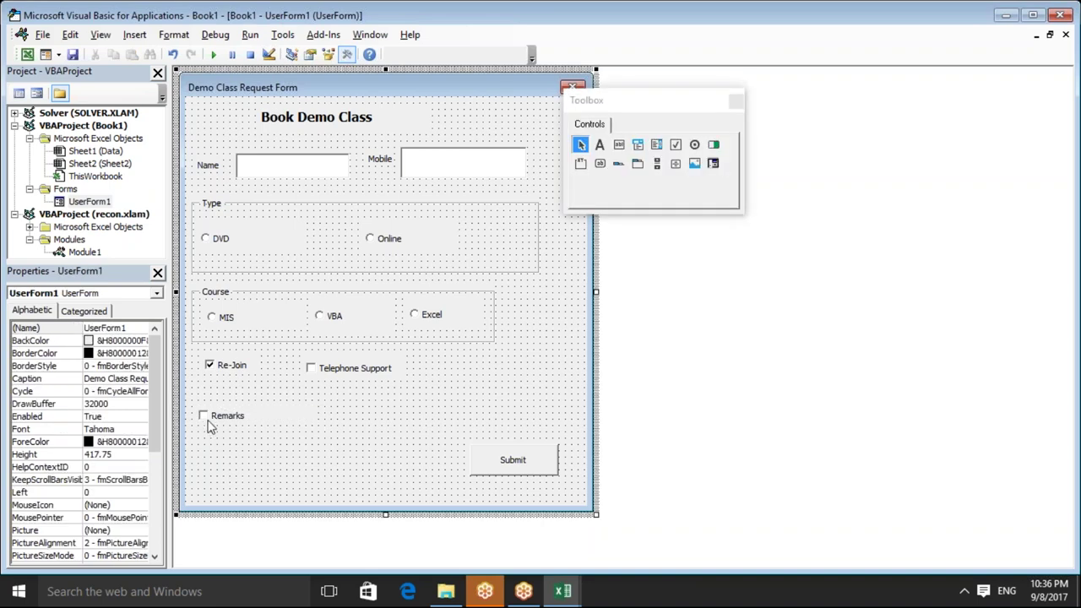
left_click(210, 425)
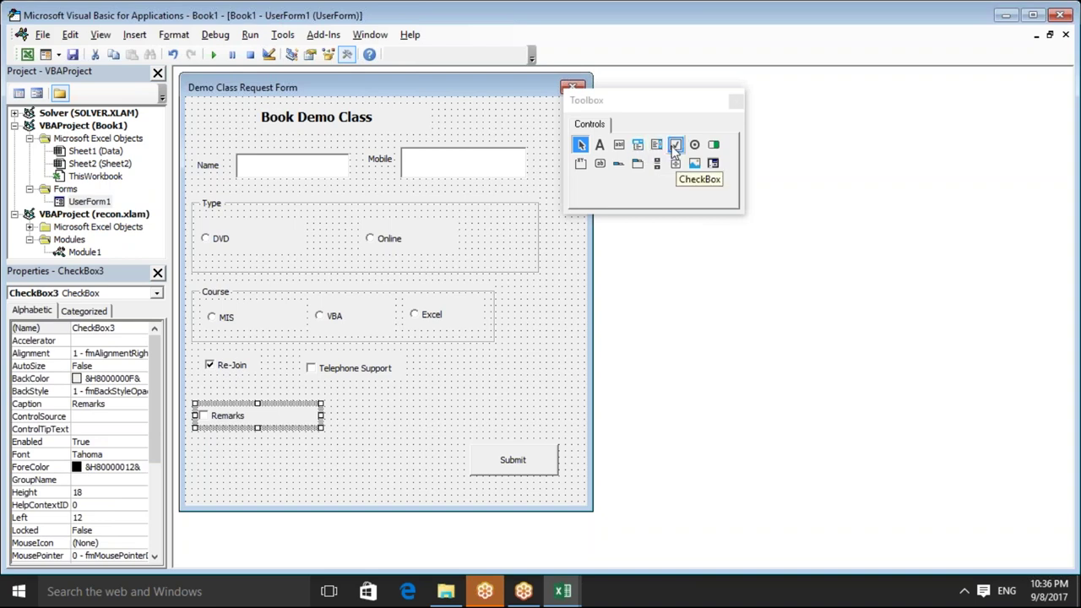
Draw the remarks text box beneath the Remarks checkbox
left_click(625, 147)
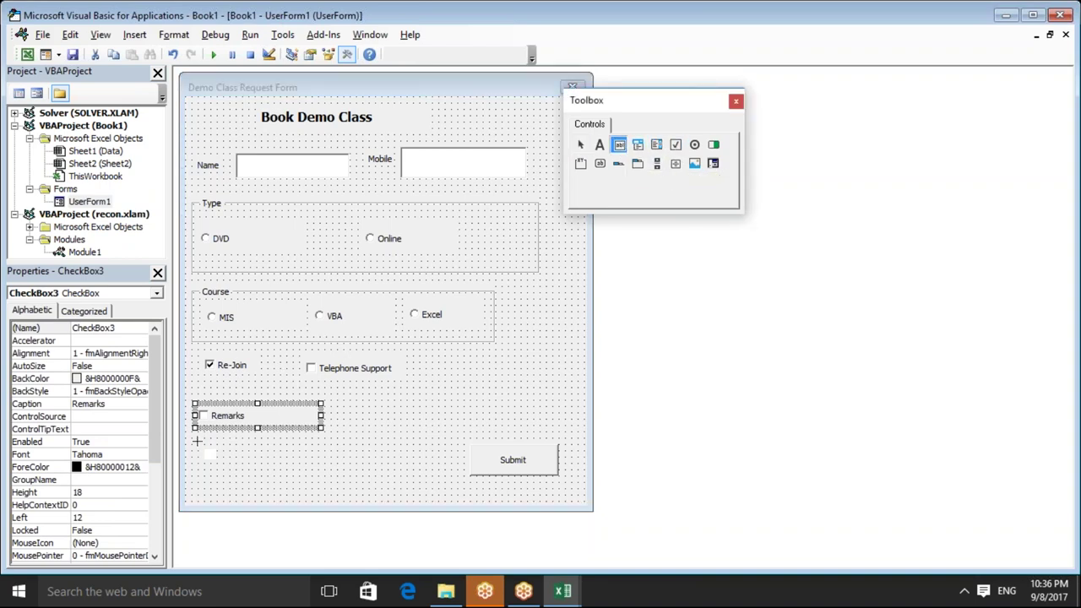
mouse_move(196, 440)
left_mouse_down()
mouse_move(410, 473)
mouse_move(412, 483)
left_mouse_up()
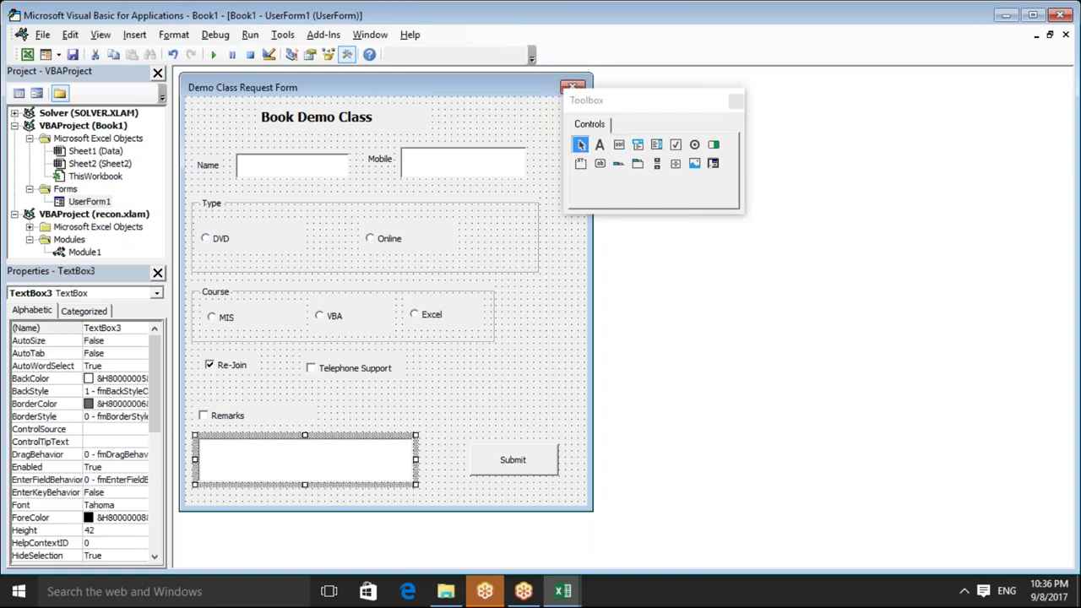
left_click(451, 426)
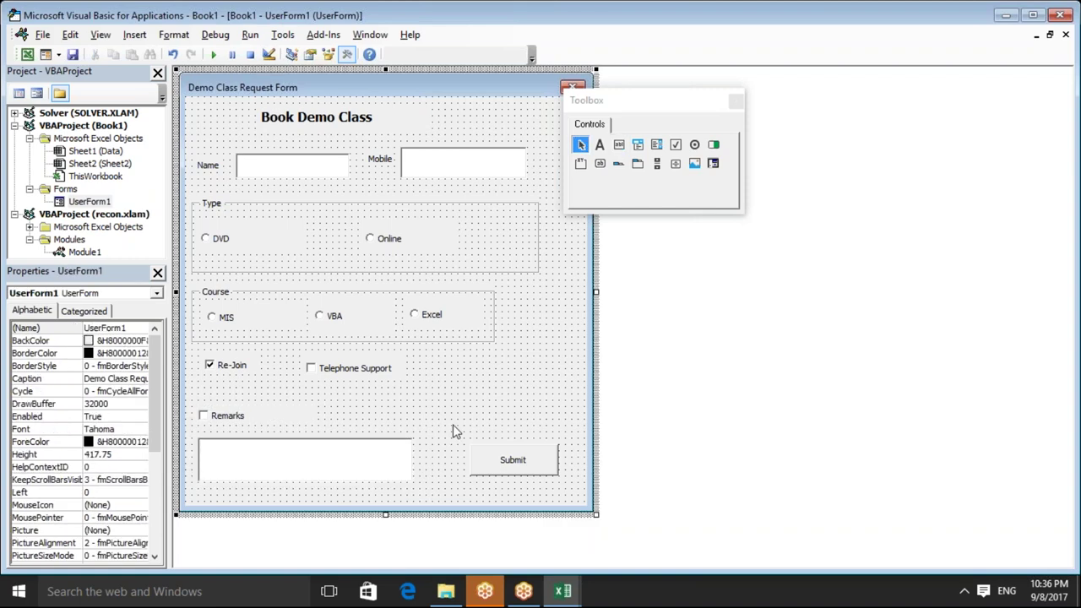
left_click(204, 418)
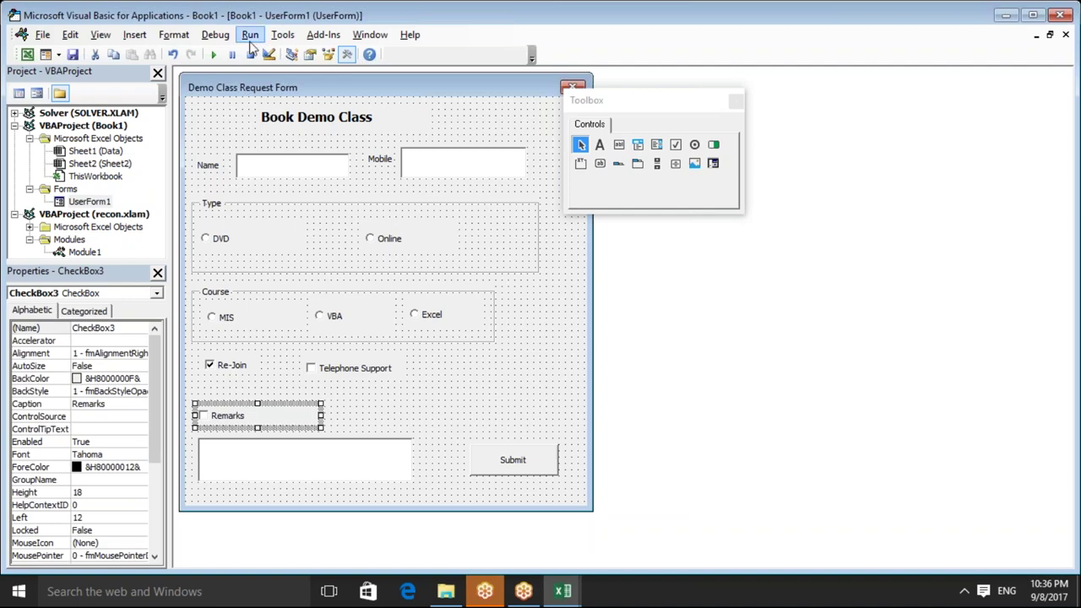
Run the form, tick Remarks, click into the remarks box, untick Remarks, and close the form
left_click(214, 54)
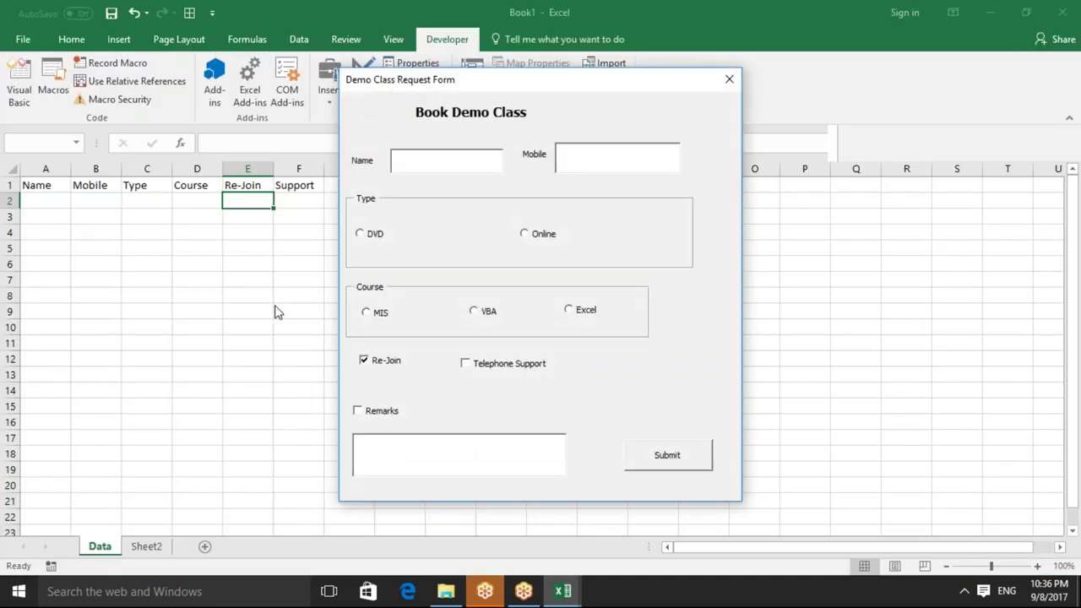
left_click(360, 412)
left_click(418, 461)
left_click(358, 412)
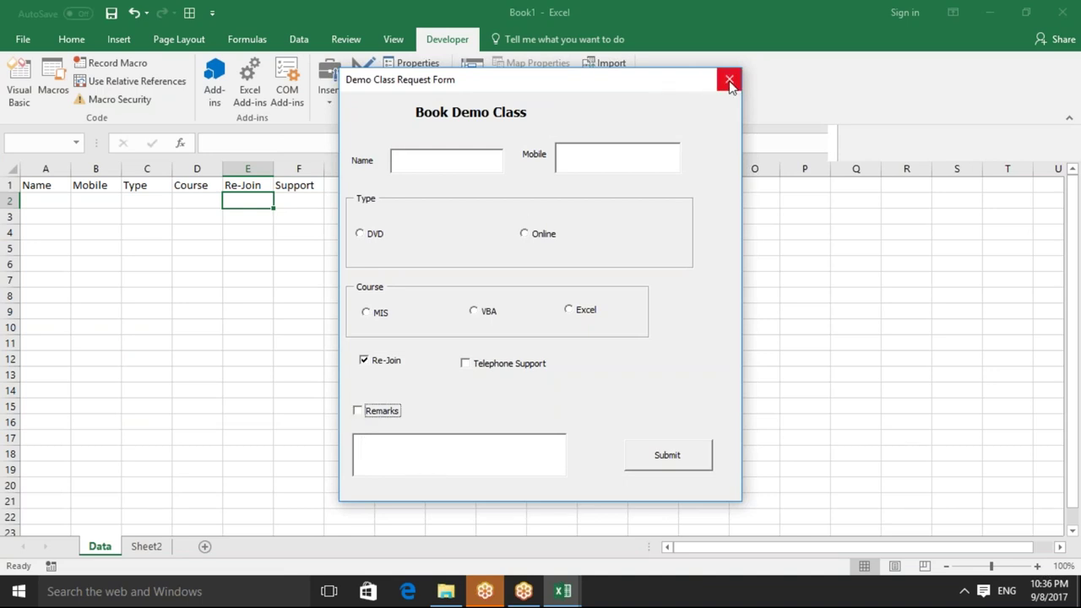
left_click(730, 82)
Set TextBox3's Visible property to False in the Properties window
left_click(305, 460)
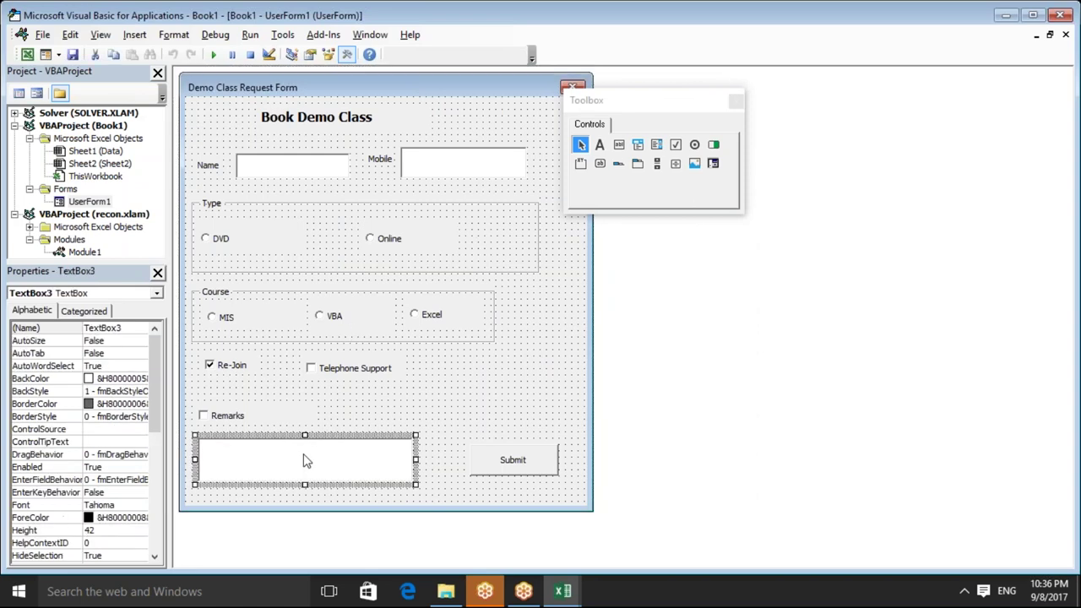
left_click_drag(161, 404, 169, 518)
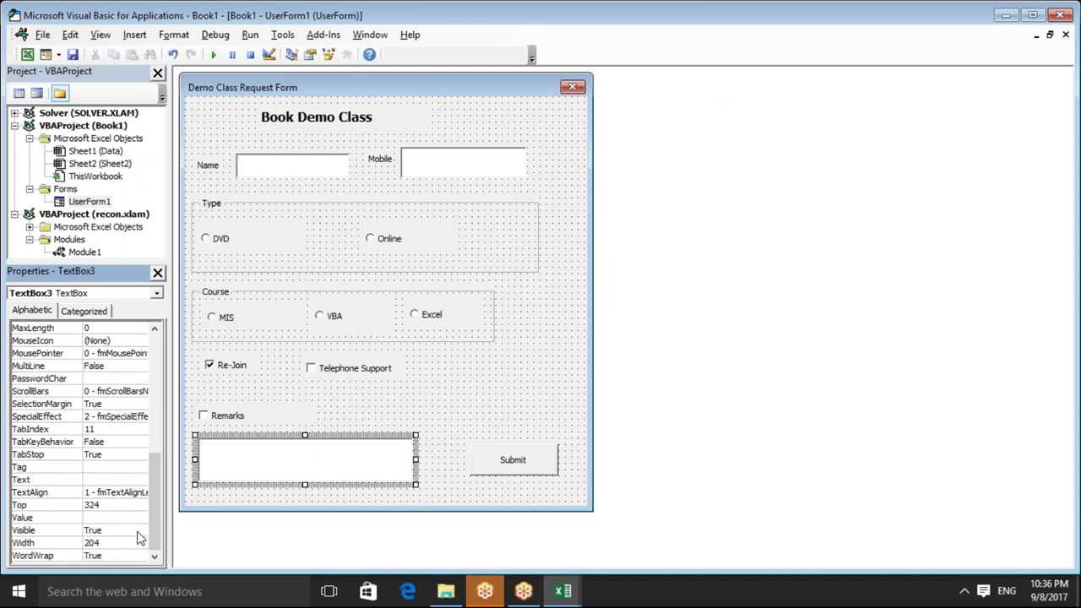
left_click(138, 532)
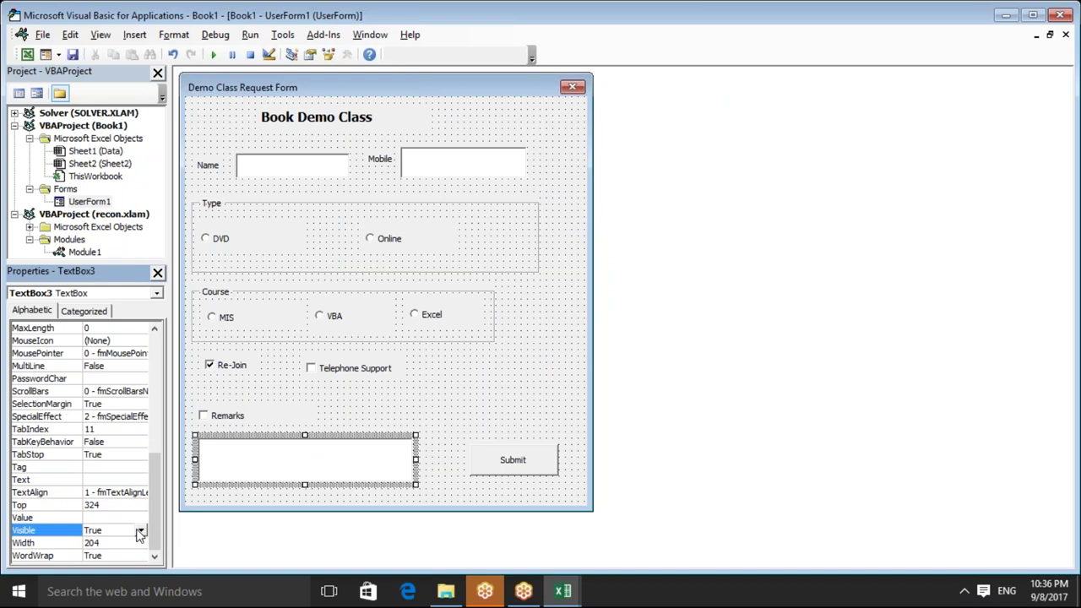
left_click(140, 532)
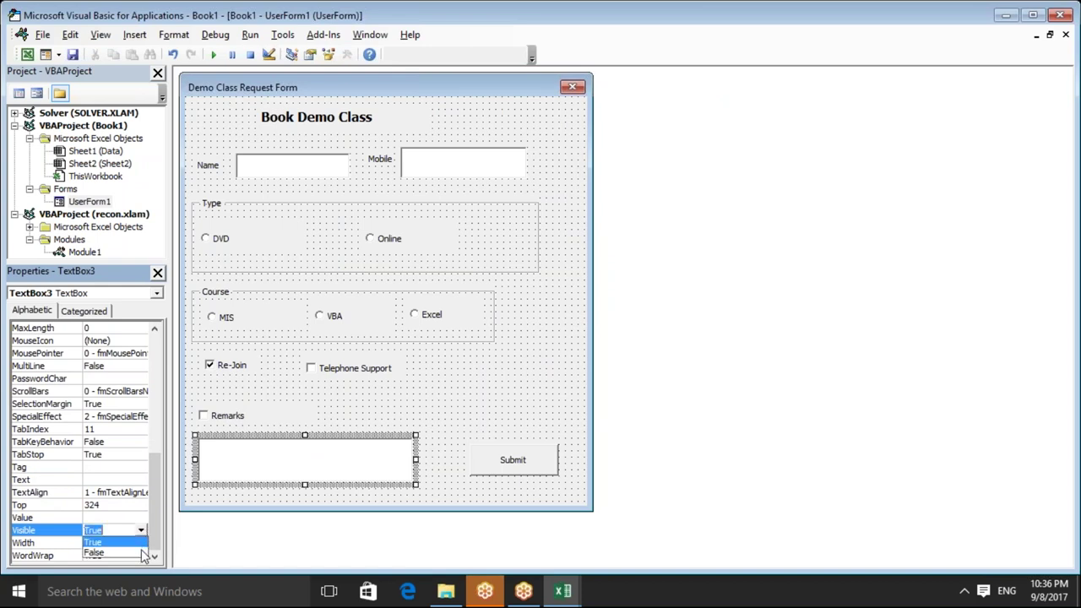
left_click(141, 554)
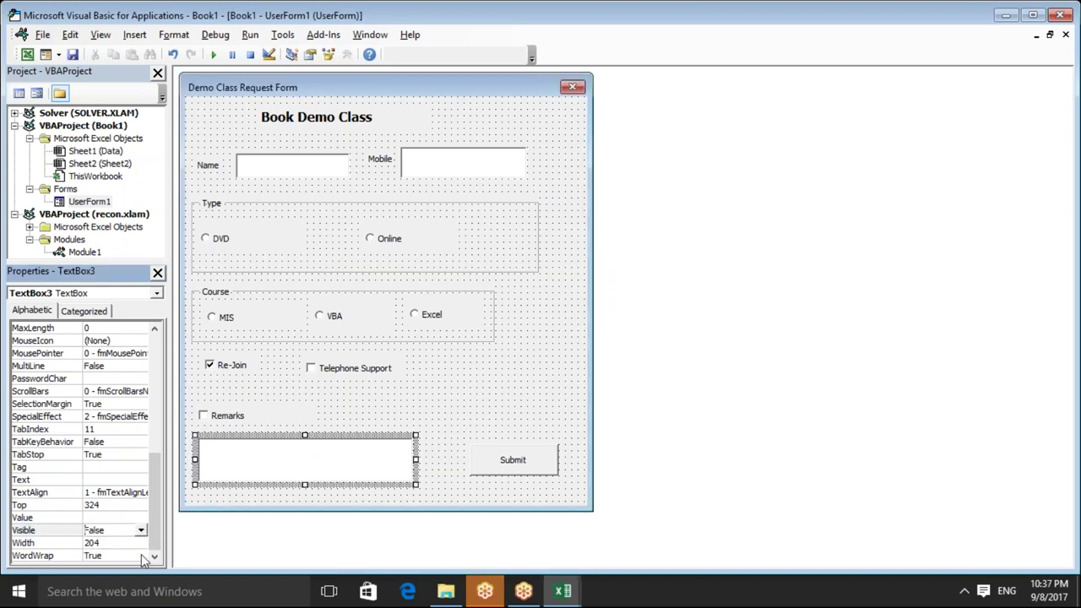
left_click(363, 410)
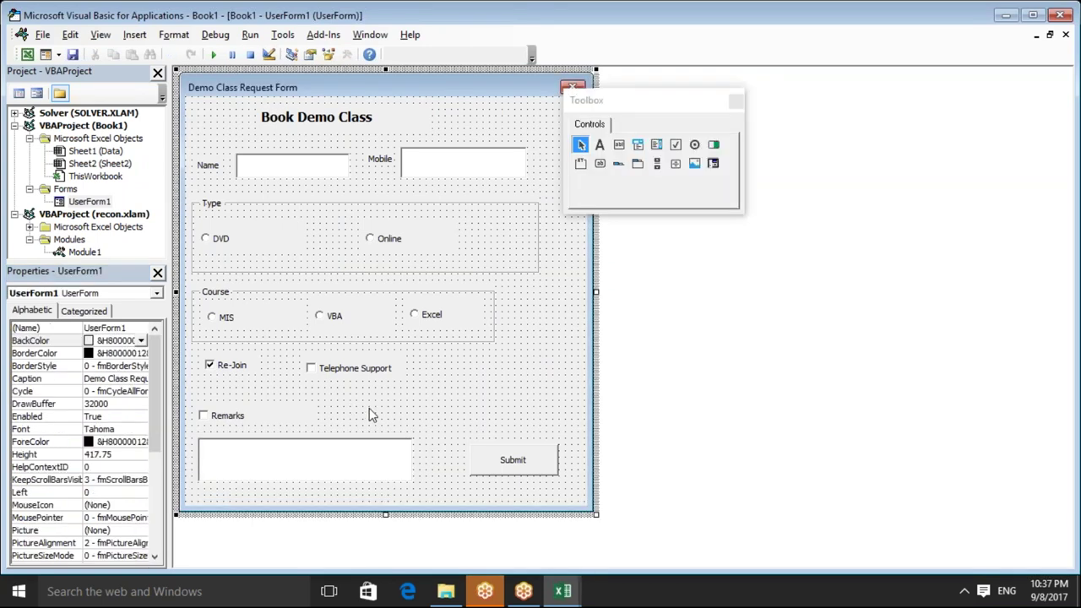
In CheckBox3_Click, write the line If Me.CheckBox3.Value = True Then
double_click(233, 416)
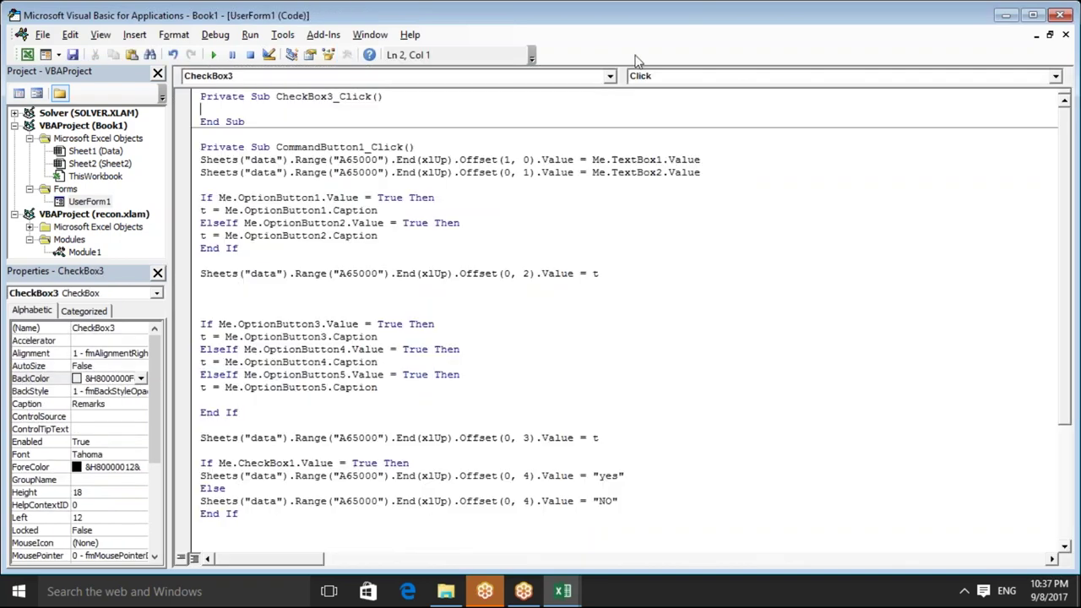
key("Return")
key("Up")
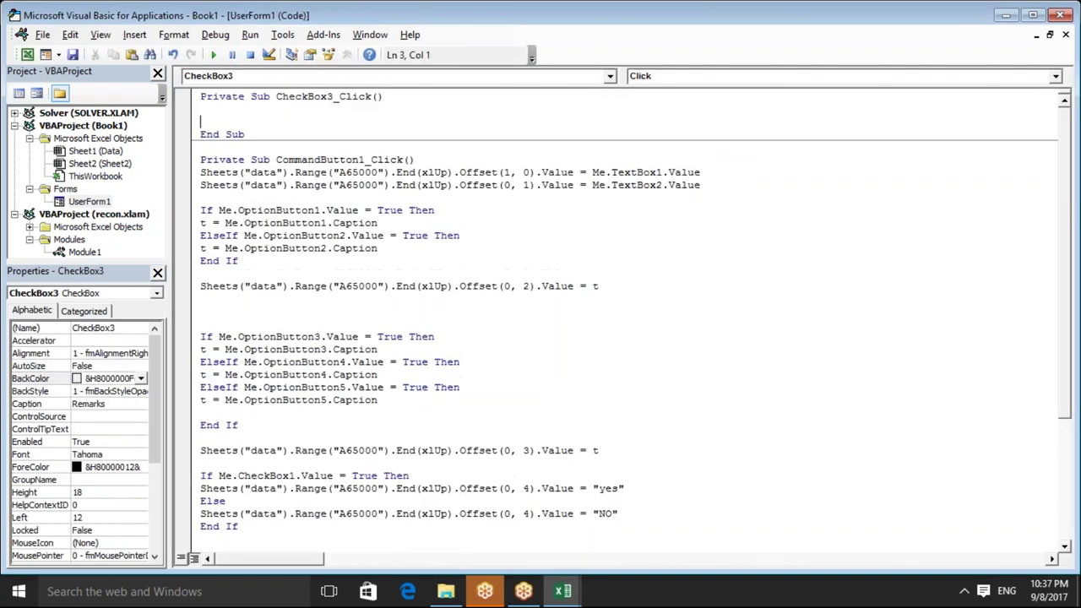
type("if me.")
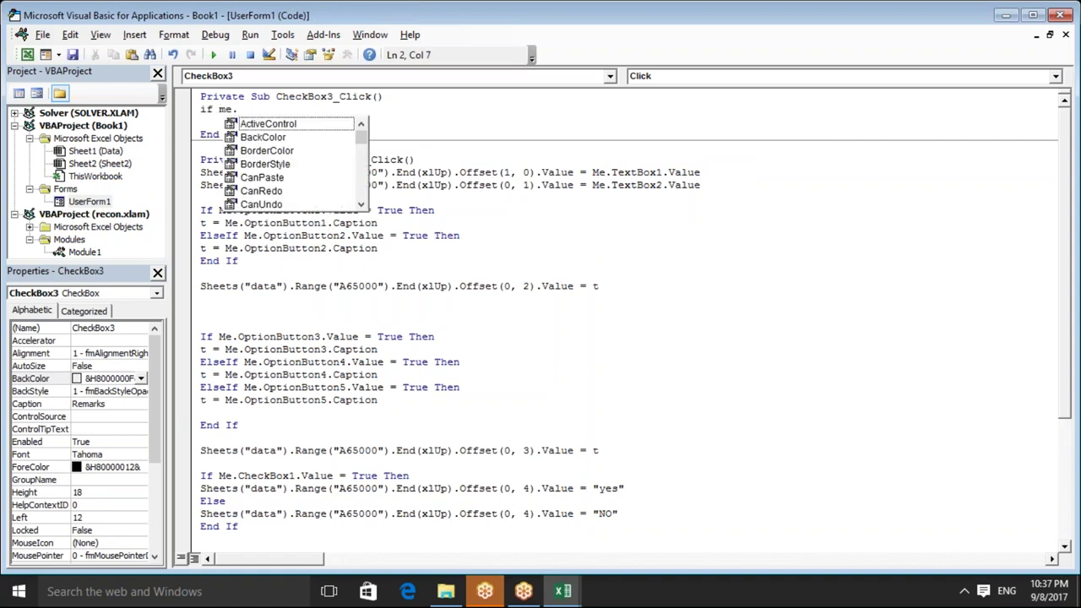
type("ch")
key("Down")
key("Down")
key("Tab")
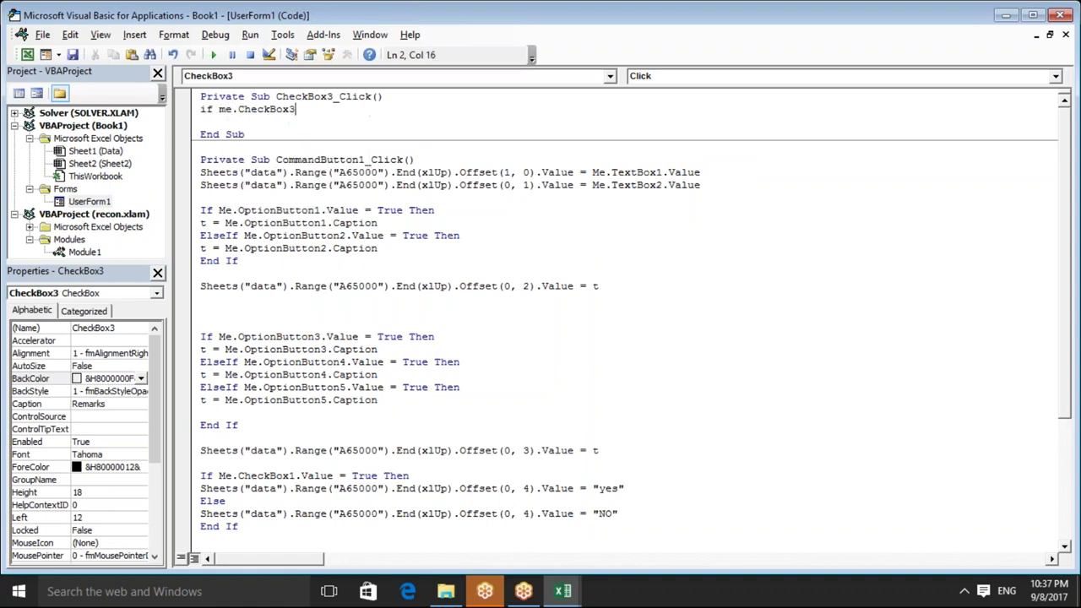
type(".v")
key("Tab")
type("=true then")
key("Return")
Add Me.TextBox3.Value = True inside the If branch
type("me")
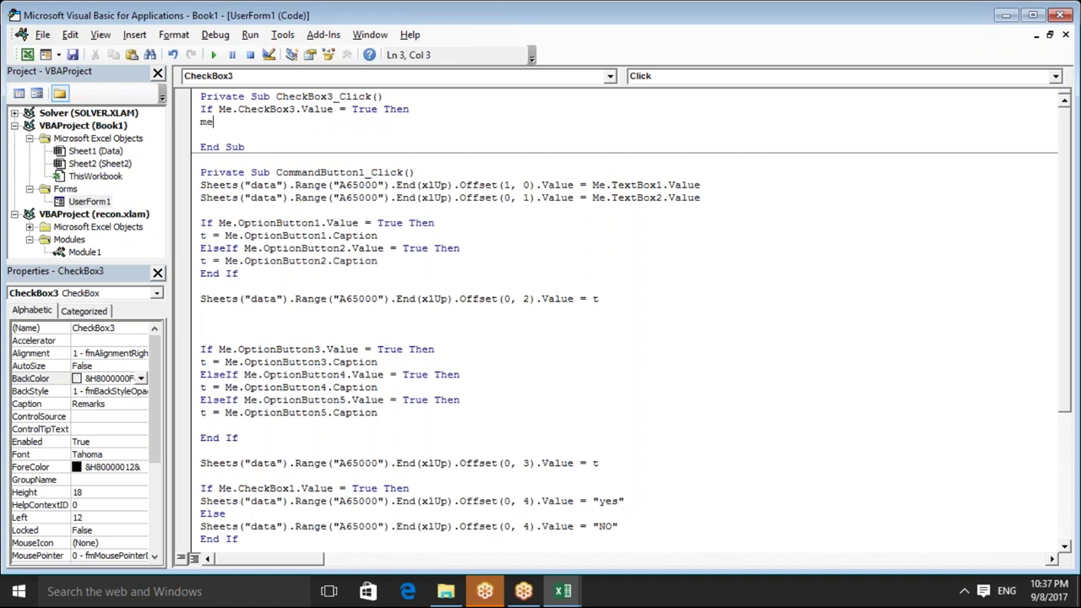
type(".t")
key("Down")
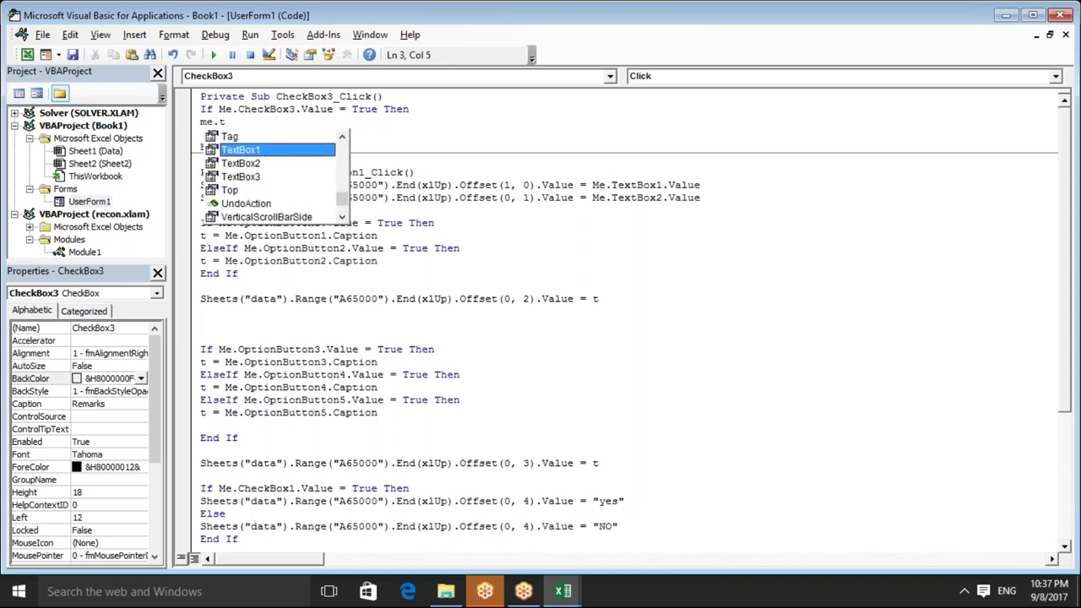
key("Down")
key("Down")
key("Tab")
type(".v")
key("Tab")
type("=")
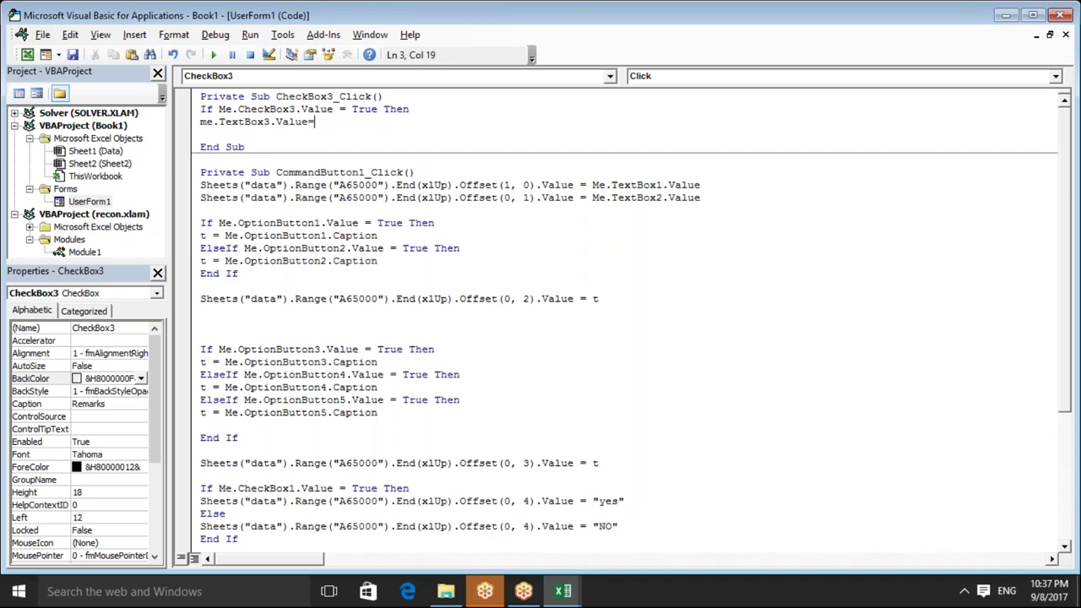
type("tur")
key("BackSpace")
key("BackSpace")
type("rue")
key("Return")
Add an Else branch with a pasted copy of the assignment and End If, removing its True
type("else")
key("Return")
key("Up")
key("Up")
key("shift+End")
key("ctrl+c")
key("Down")
key("Down")
key("ctrl+v")
key("Return")
type("end ")
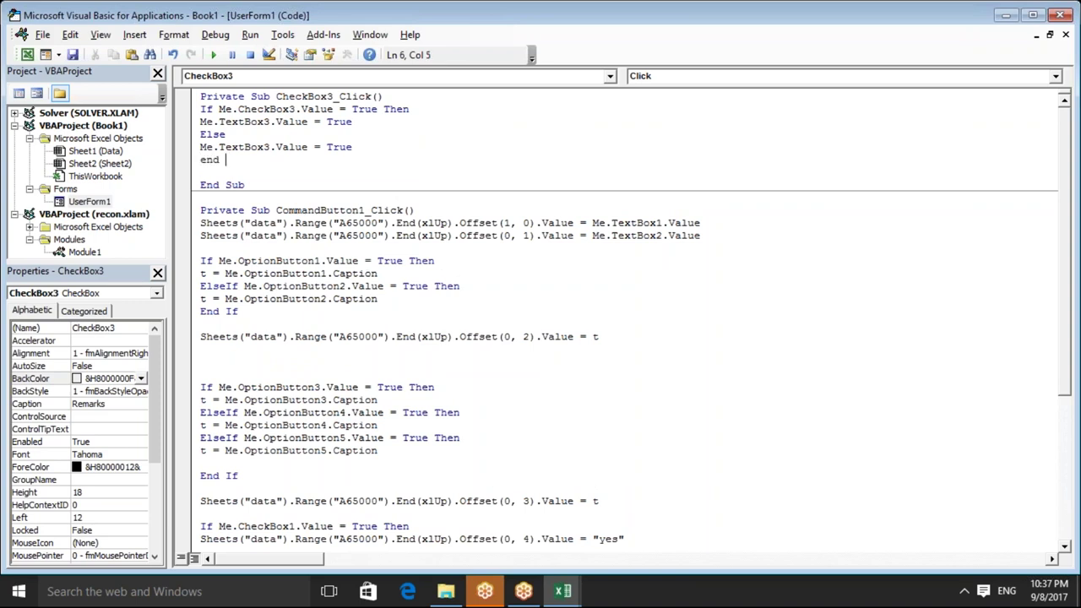
type("if")
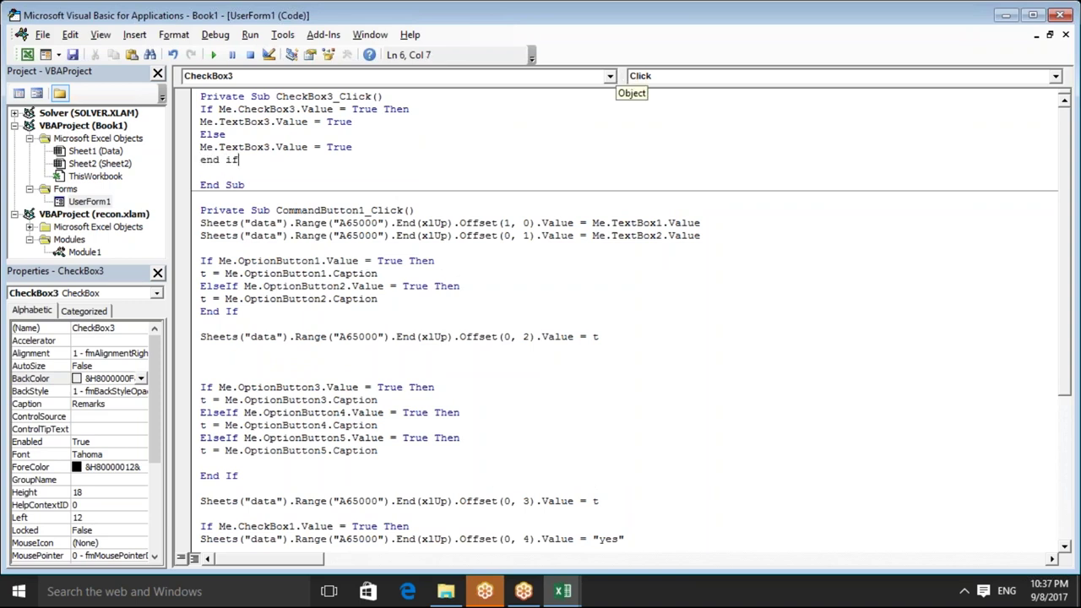
left_click(473, 145)
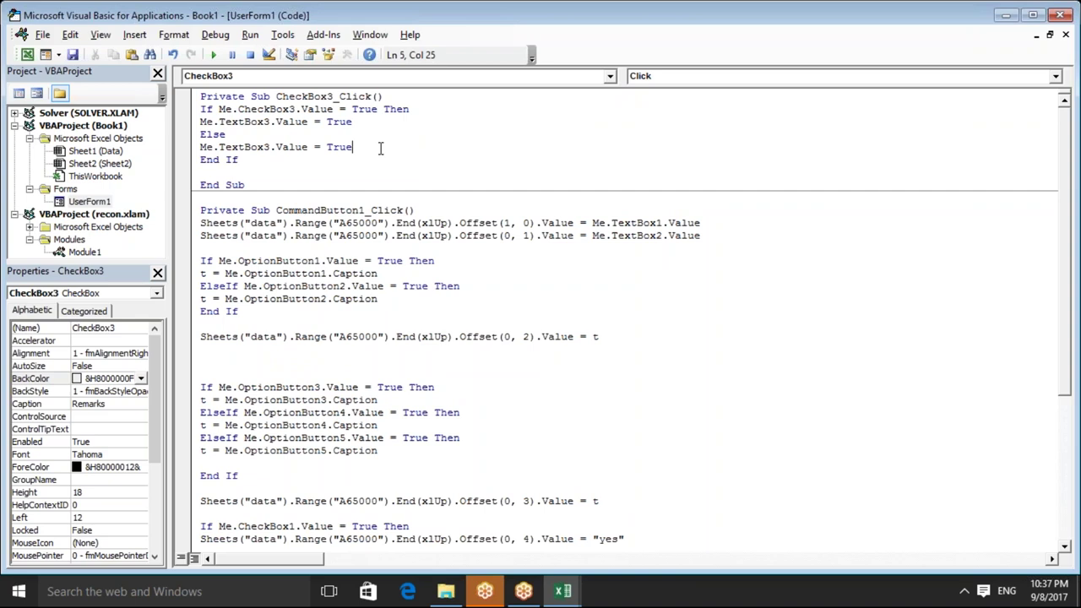
key("BackSpace")
key("BackSpace")
key("BackSpace")
key("BackSpace")
Finish the Else line as Me.TextBox3.Value = False, then test Remarks on the running form
type("false")
left_click(415, 169)
left_click(217, 56)
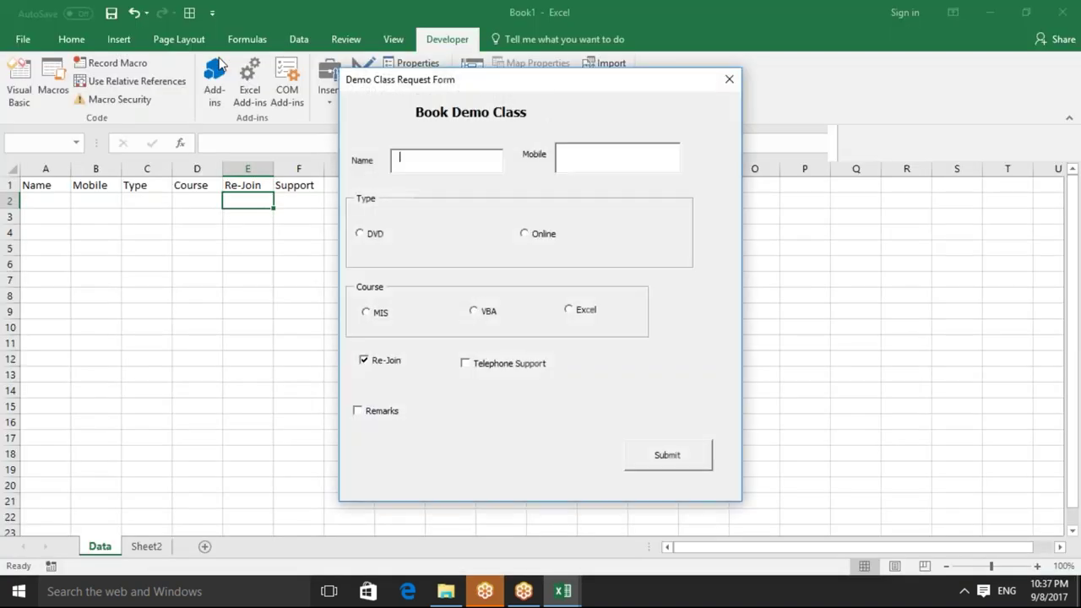
left_click(357, 412)
left_click(380, 419)
left_click(729, 79)
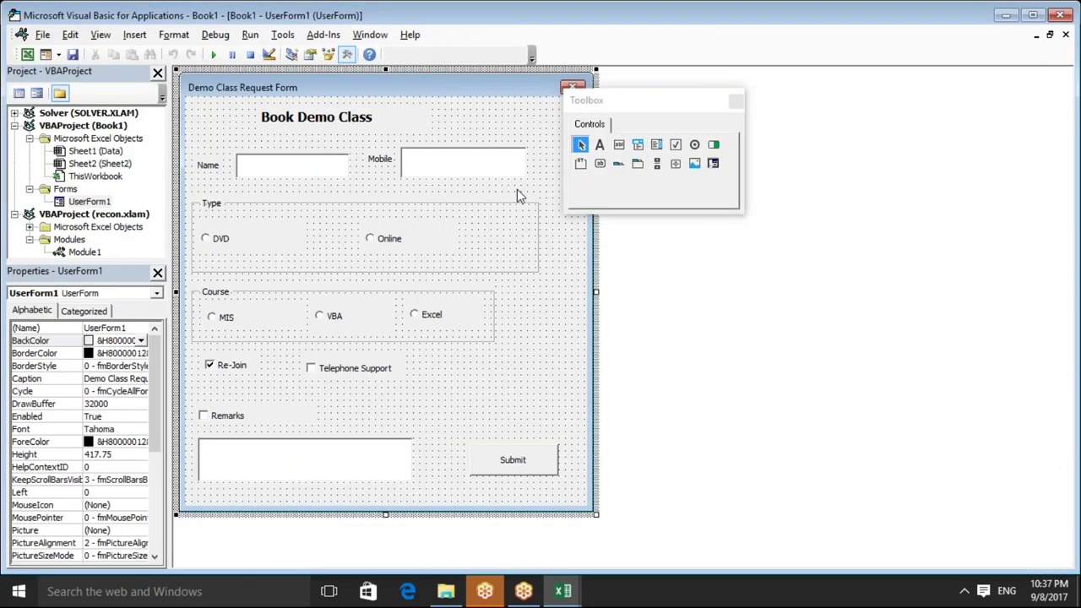
Change the If branch line to Me.TextBox3.Visible = True and rerun the form
double_click(241, 420)
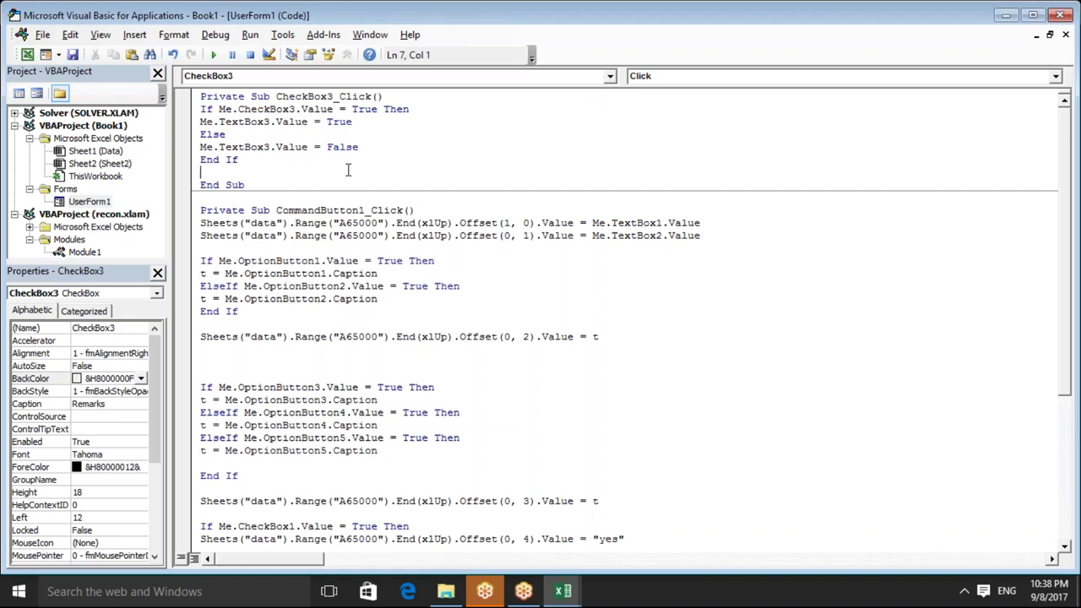
left_click(304, 123)
key("Delete")
key("BackSpace")
key("BackSpace")
key("BackSpace")
key("BackSpace")
key("BackSpace")
type(".v")
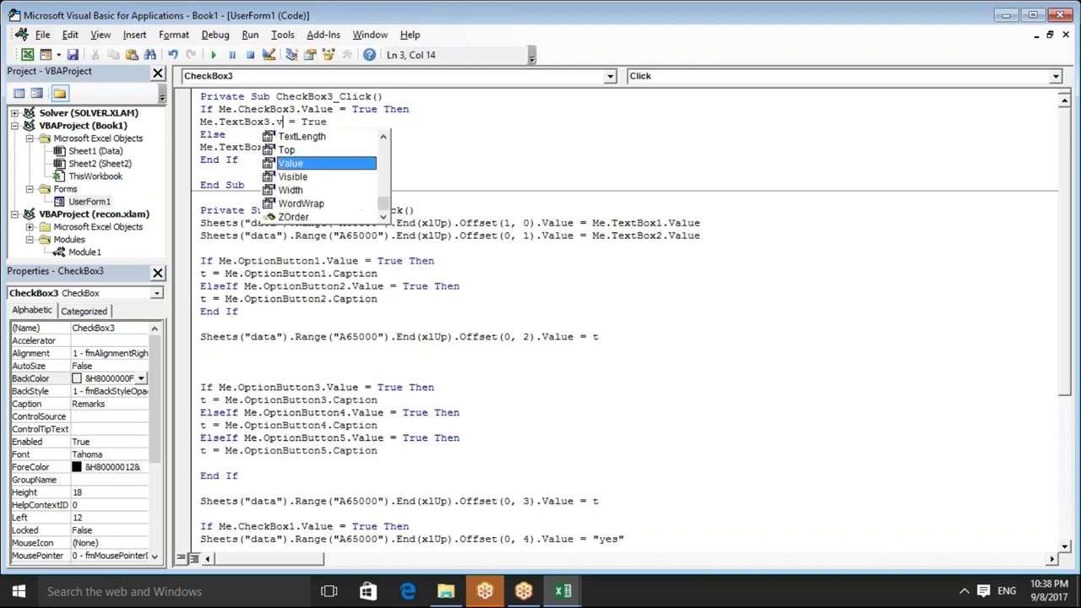
key("Down")
key("Tab")
left_click(309, 147)
key("BackSpace")
key("BackSpace")
key("BackSpace")
key("BackSpace")
key("BackSpace")
type(".v")
key("Tab")
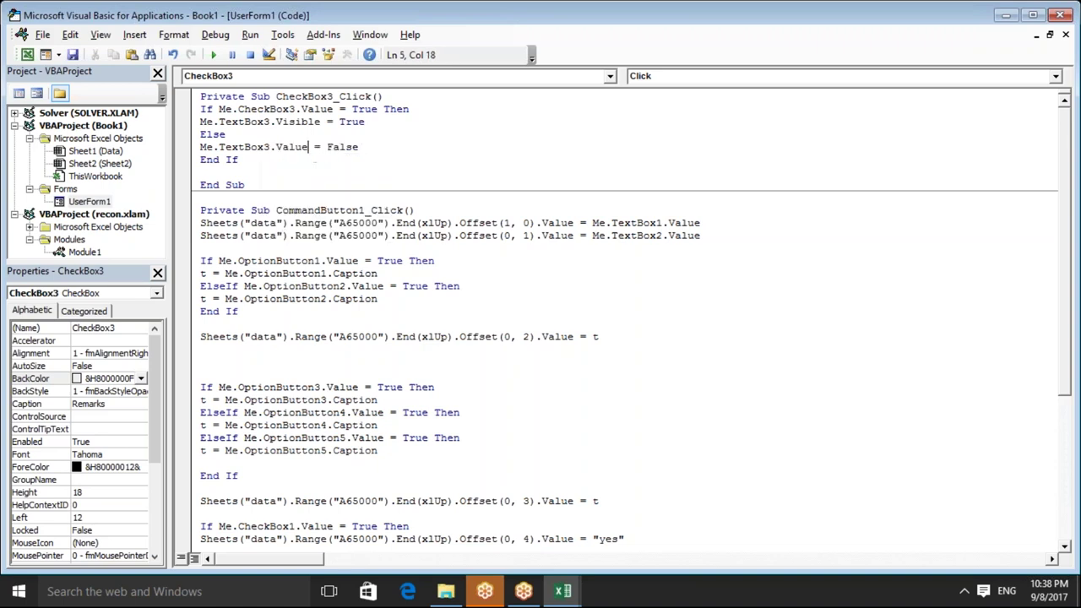
left_click(316, 171)
left_click(214, 55)
Tick, untick and re-tick Remarks on the running form, then close it
left_click(365, 414)
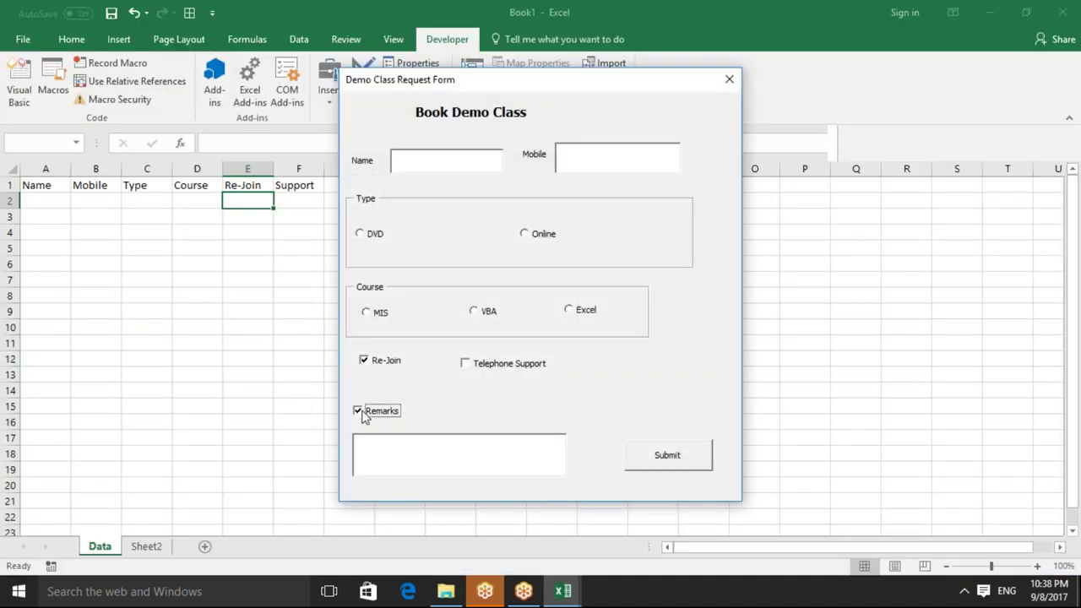
left_click(365, 413)
left_click(365, 414)
left_click(730, 78)
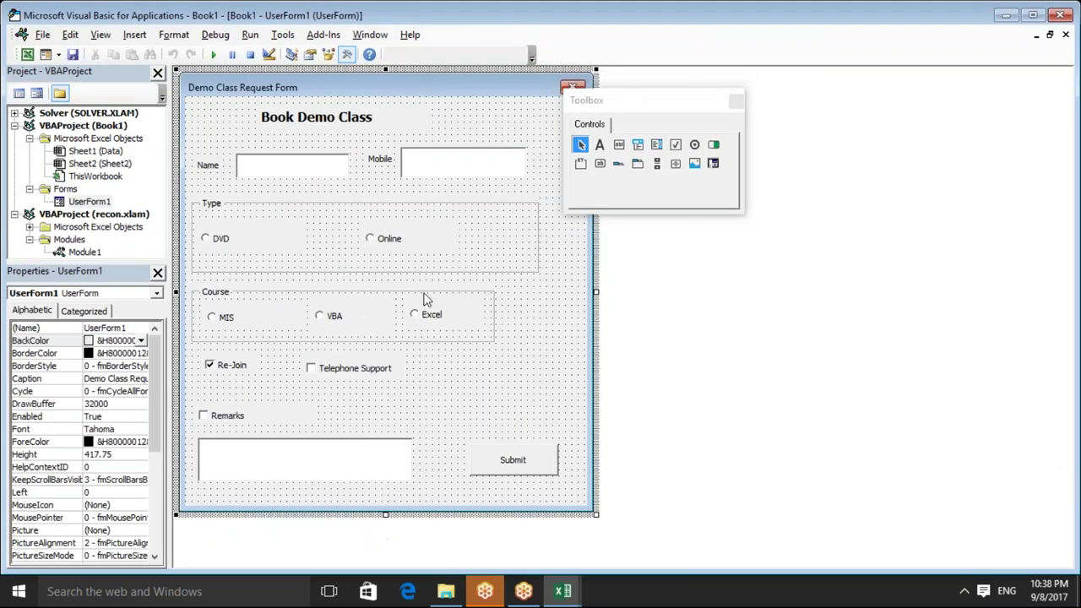
Change the Else branch line to Me.TextBox3.Visible = False
double_click(229, 422)
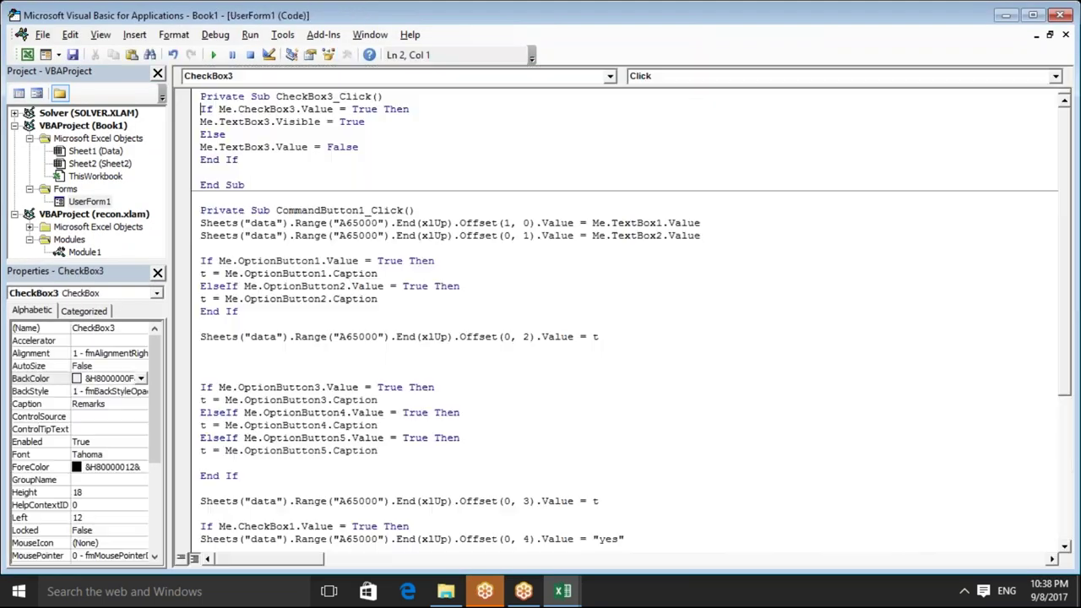
double_click(289, 147)
key("BackSpace")
key("BackSpace")
type(".v")
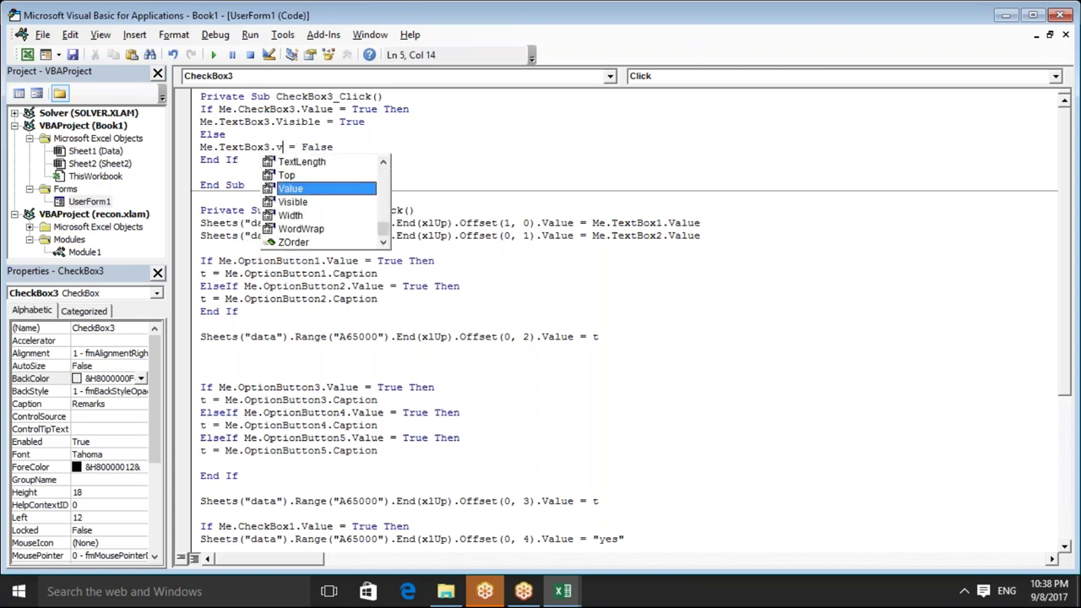
type("i")
key("Tab")
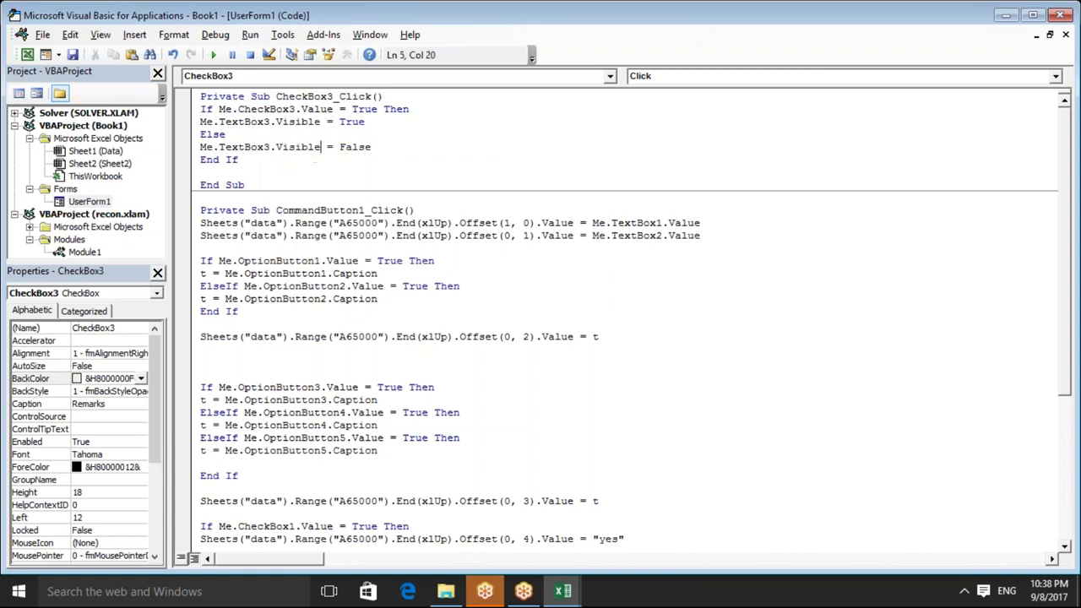
left_click(328, 166)
Run the form and toggle Remarks repeatedly, watching the remarks box appear and disappear
left_click(213, 55)
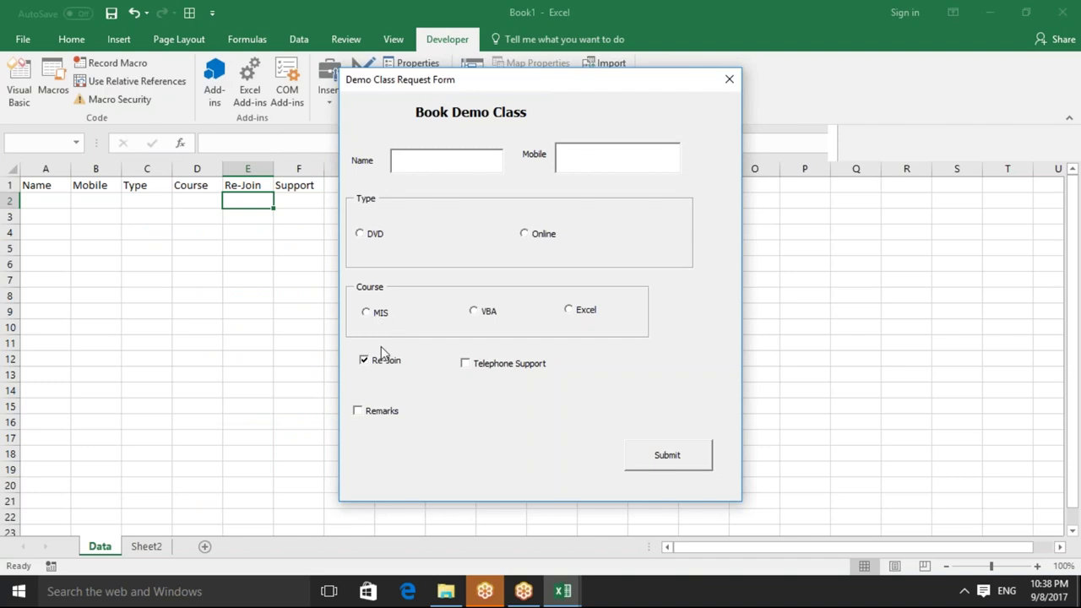
left_click(384, 413)
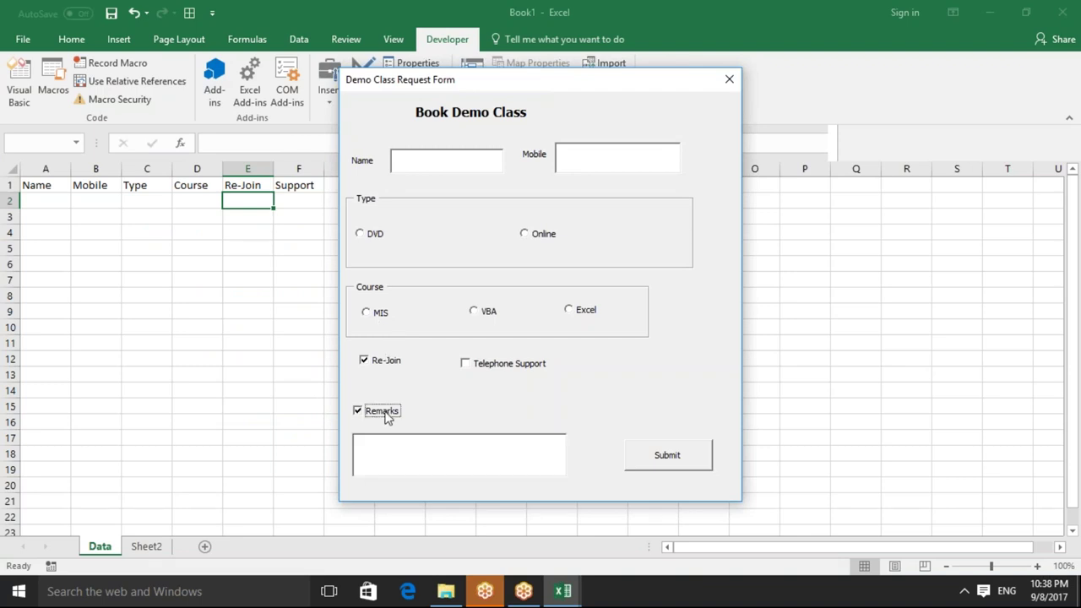
left_click(384, 414)
left_click(385, 414)
left_click(385, 413)
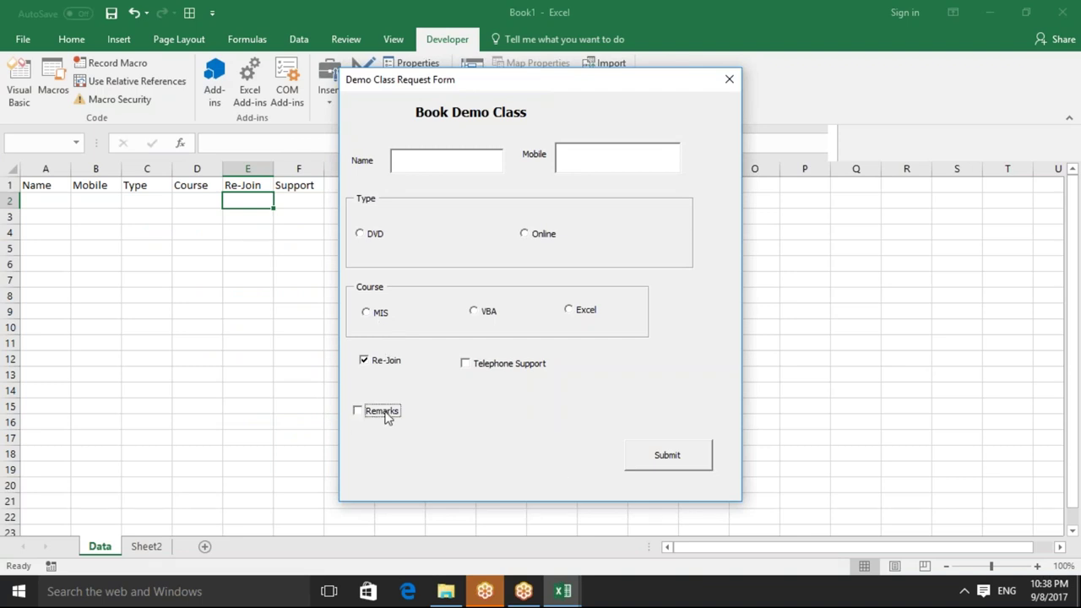
left_click(385, 414)
left_click(385, 414)
left_click(387, 417)
left_click(385, 414)
left_click(385, 414)
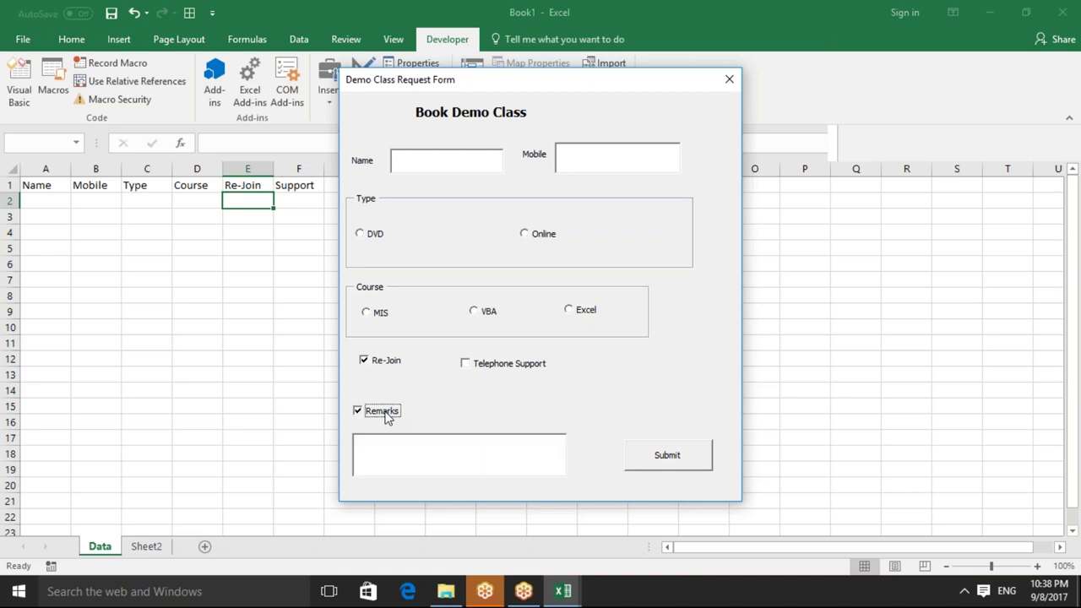
left_click(387, 417)
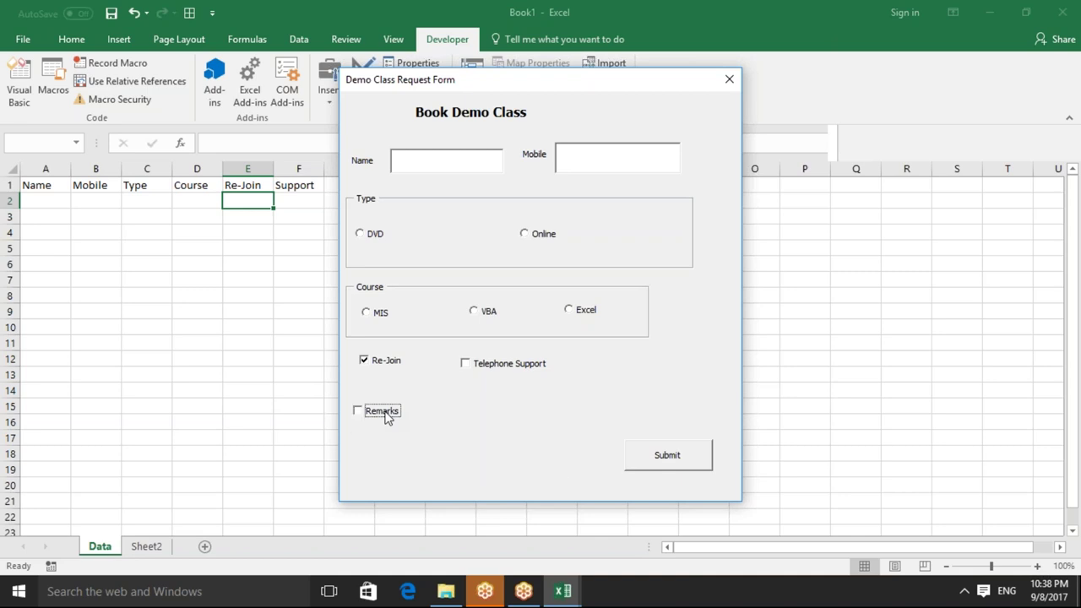
left_click(386, 416)
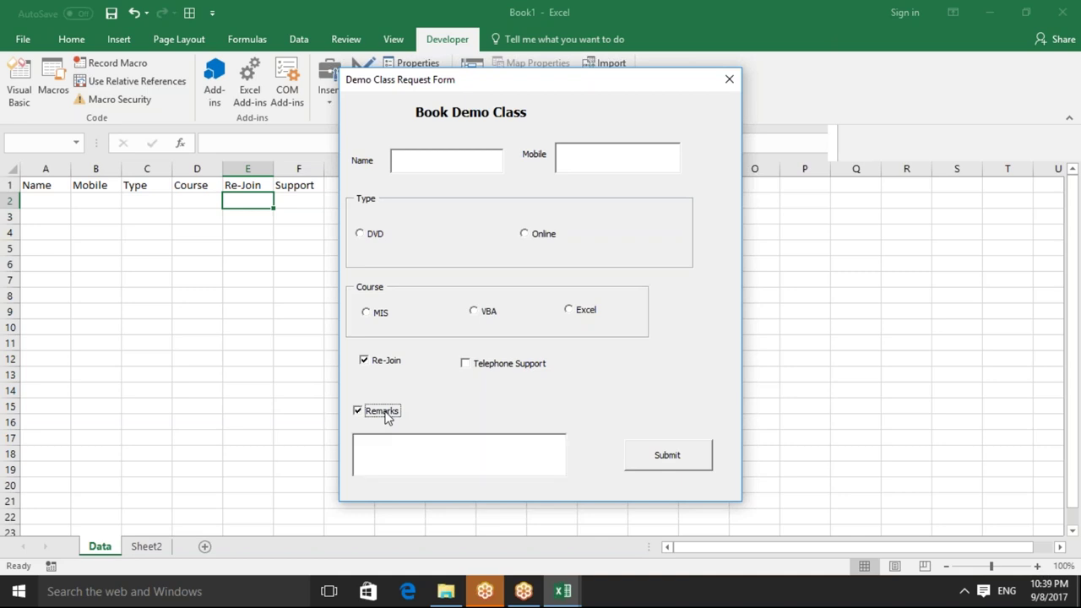
left_click(729, 82)
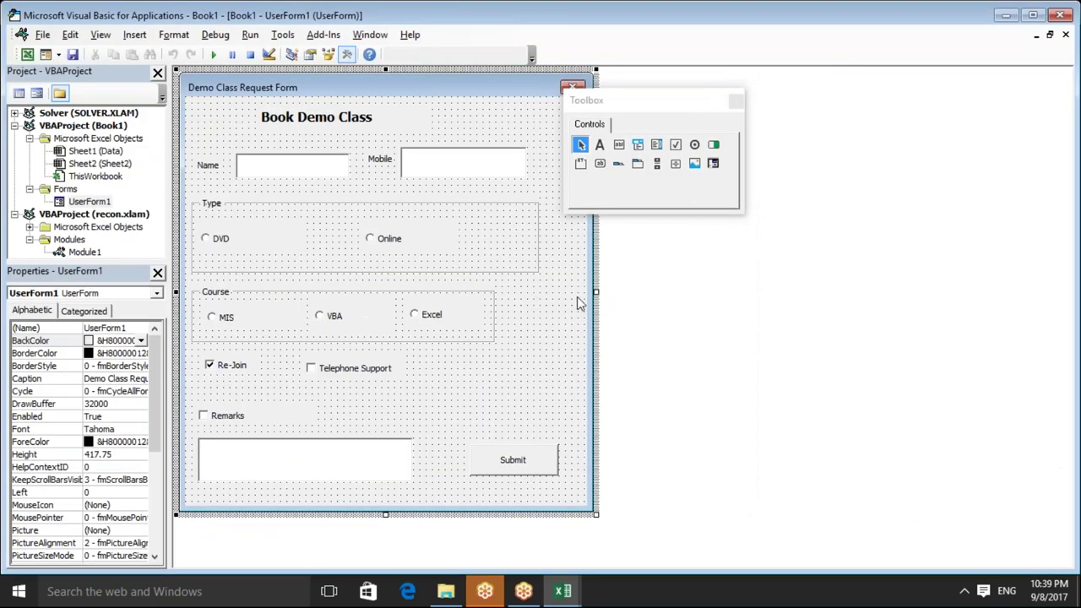